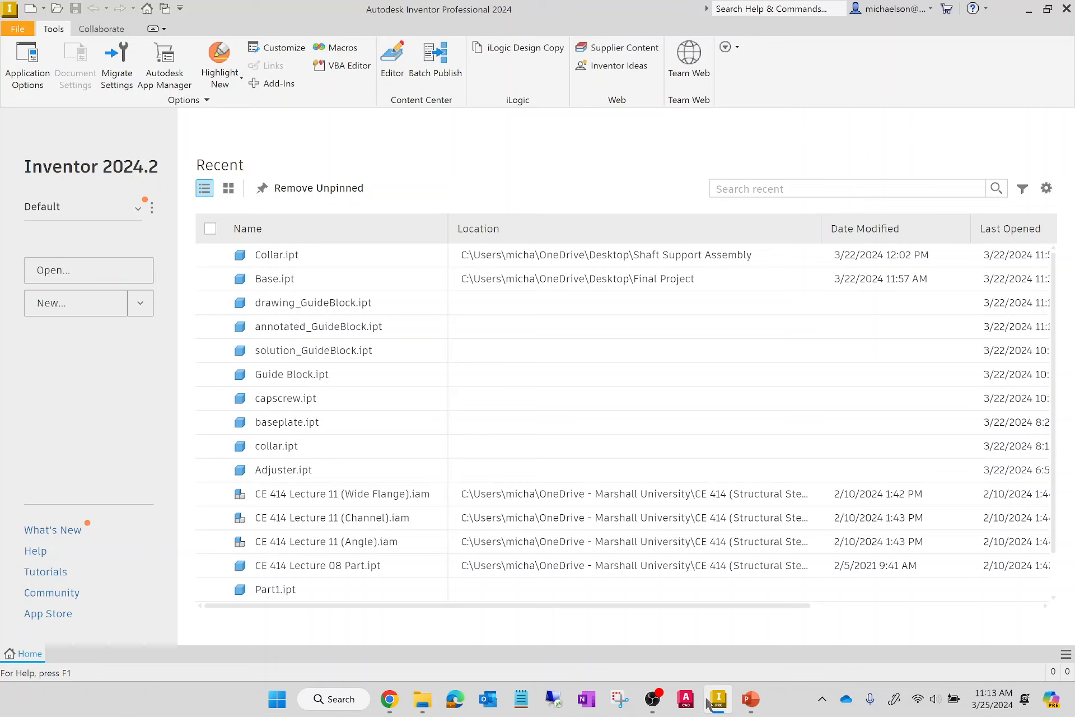
Create a new part from the English Standard (in).ipt template.
left_click(83, 314)
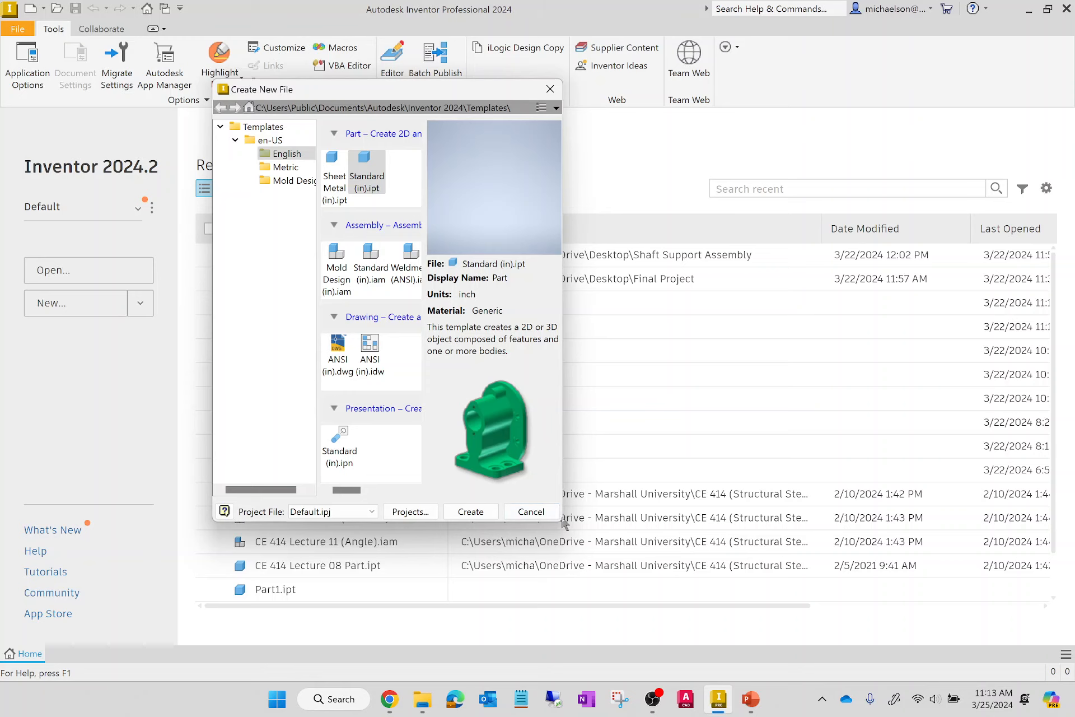
left_click_drag(562, 520, 846, 520)
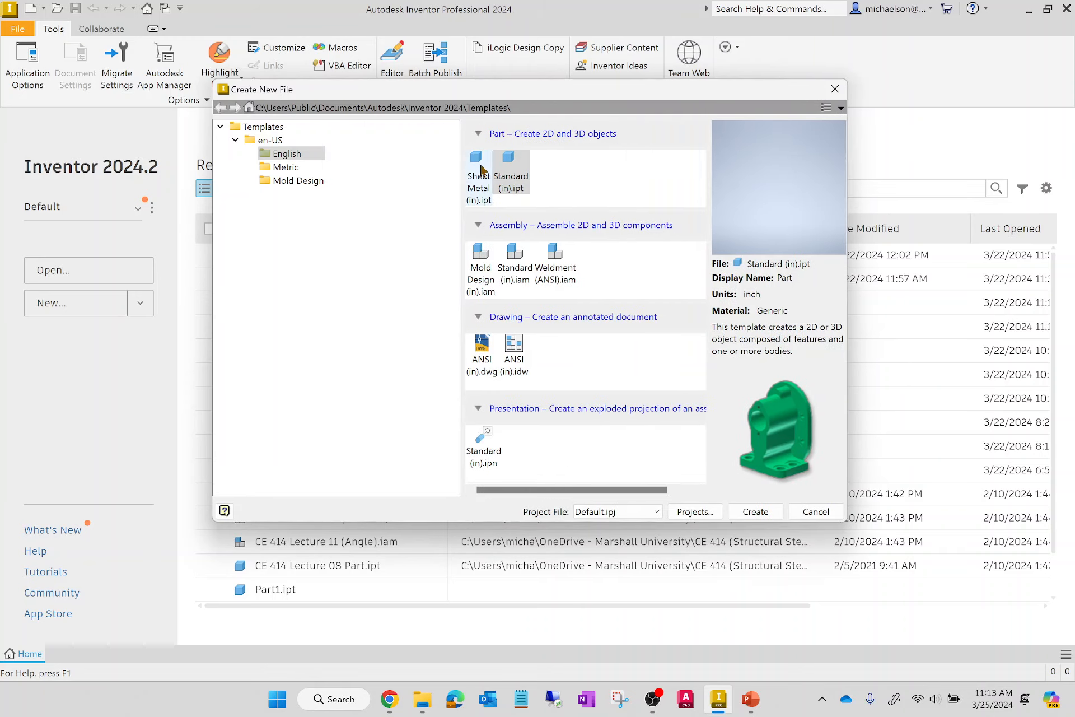
left_click_drag(462, 167, 410, 168)
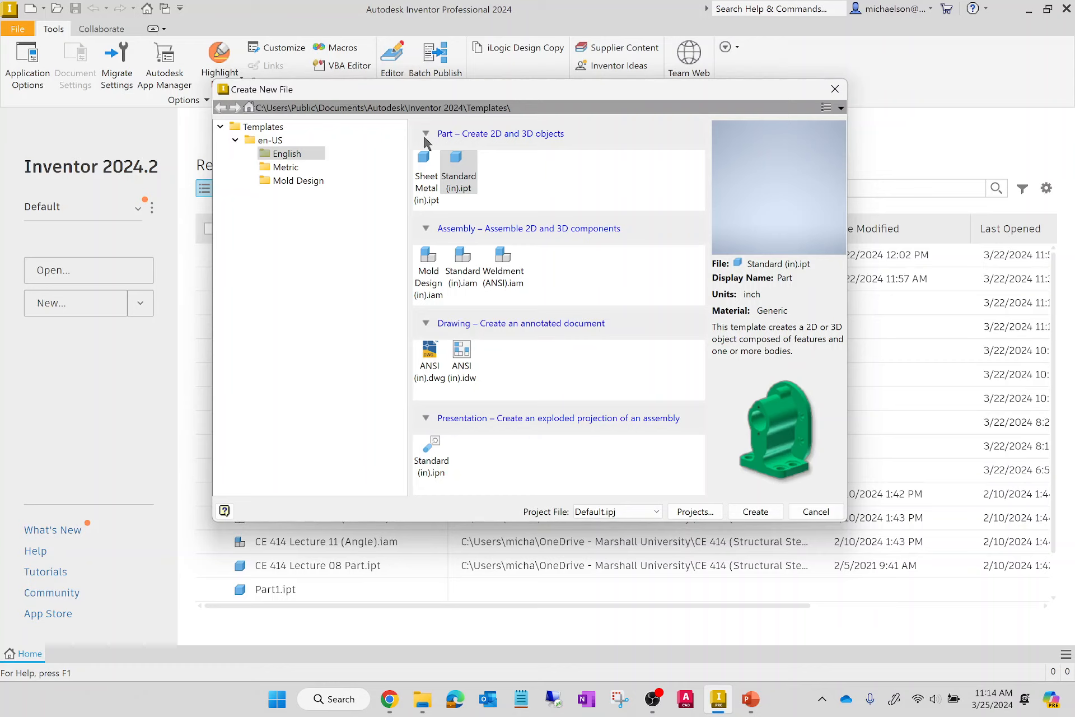
left_click(457, 165)
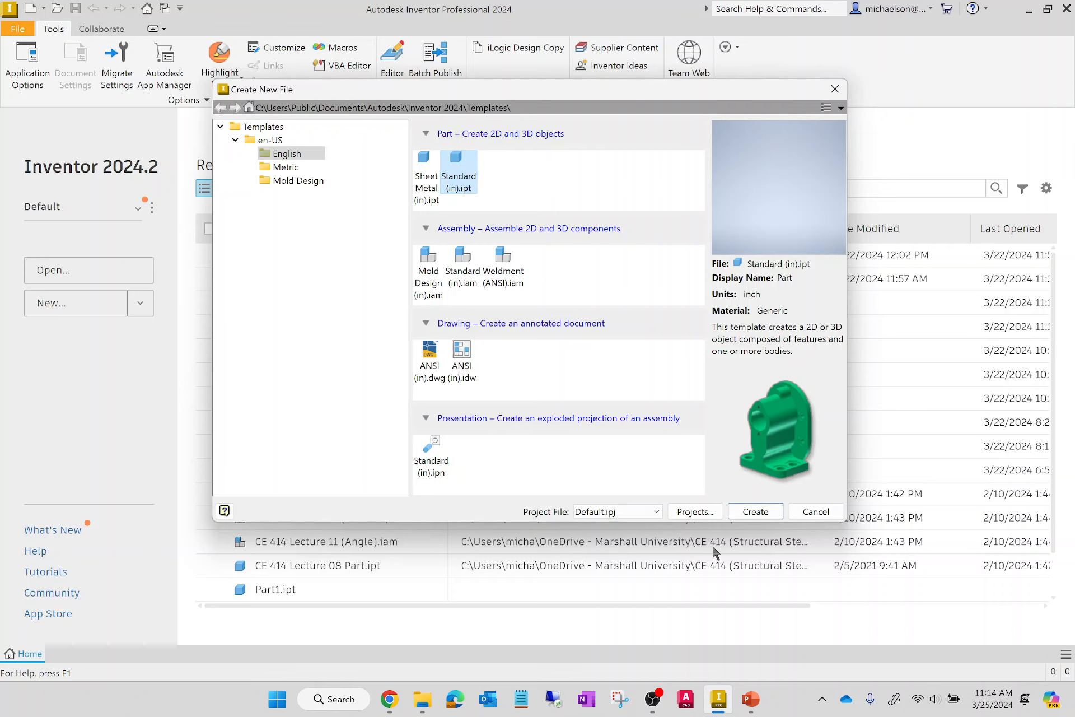
left_click(755, 511)
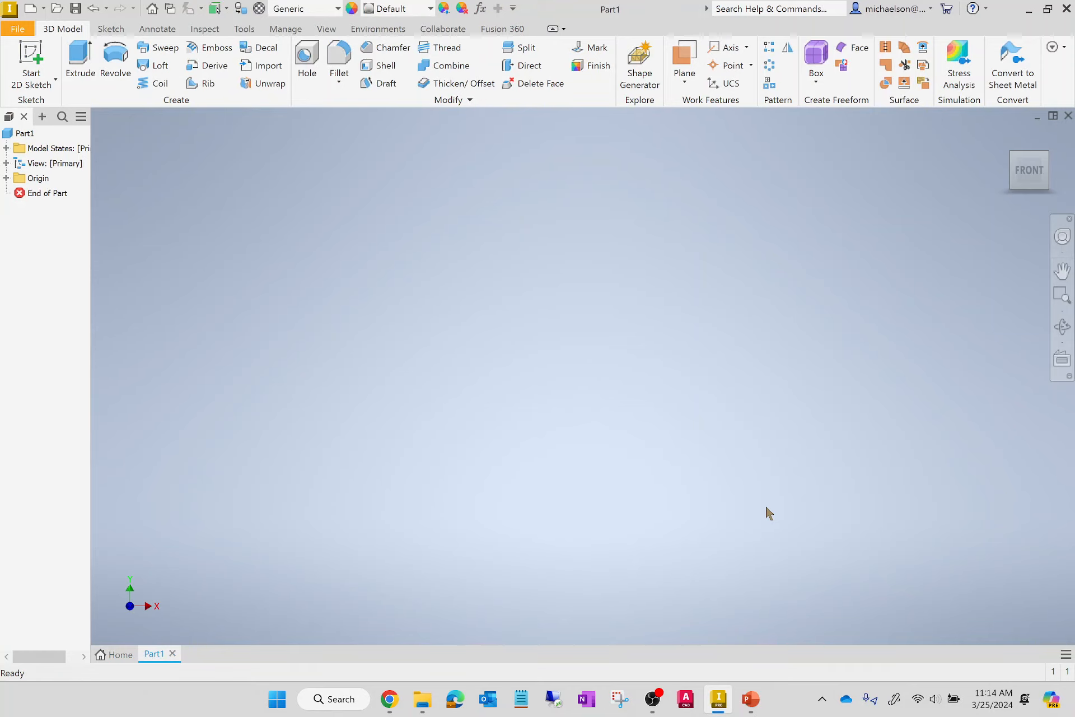
Save the new part to the Desktop as Lecture20.
left_click(21, 31)
left_click(64, 193)
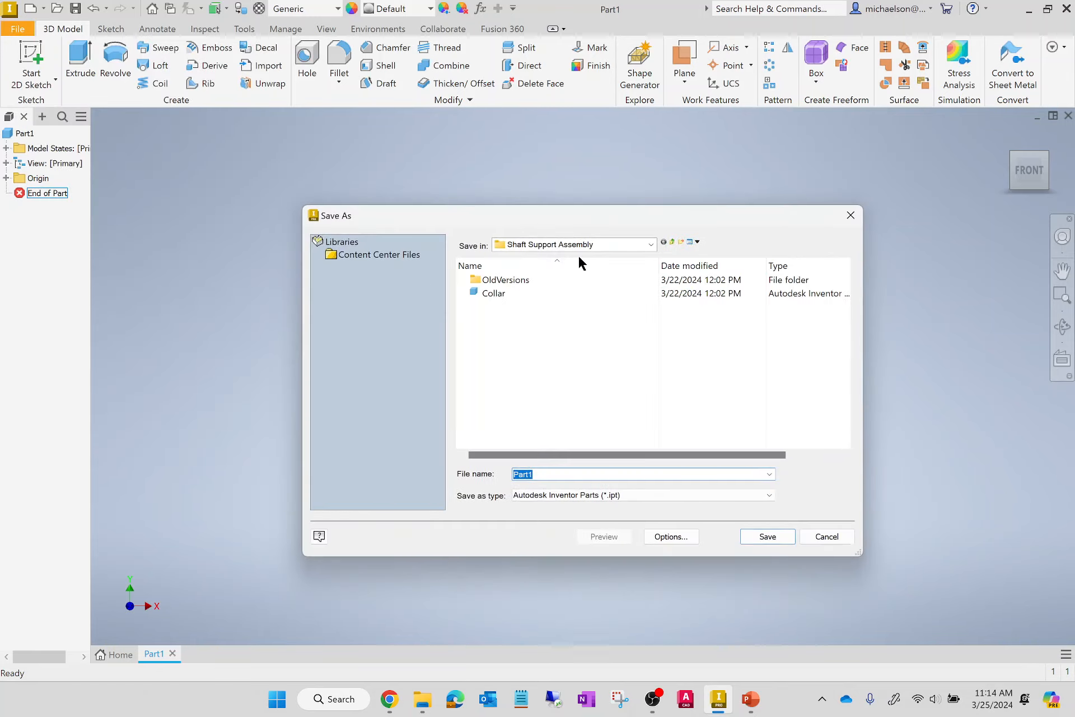
left_click(672, 242)
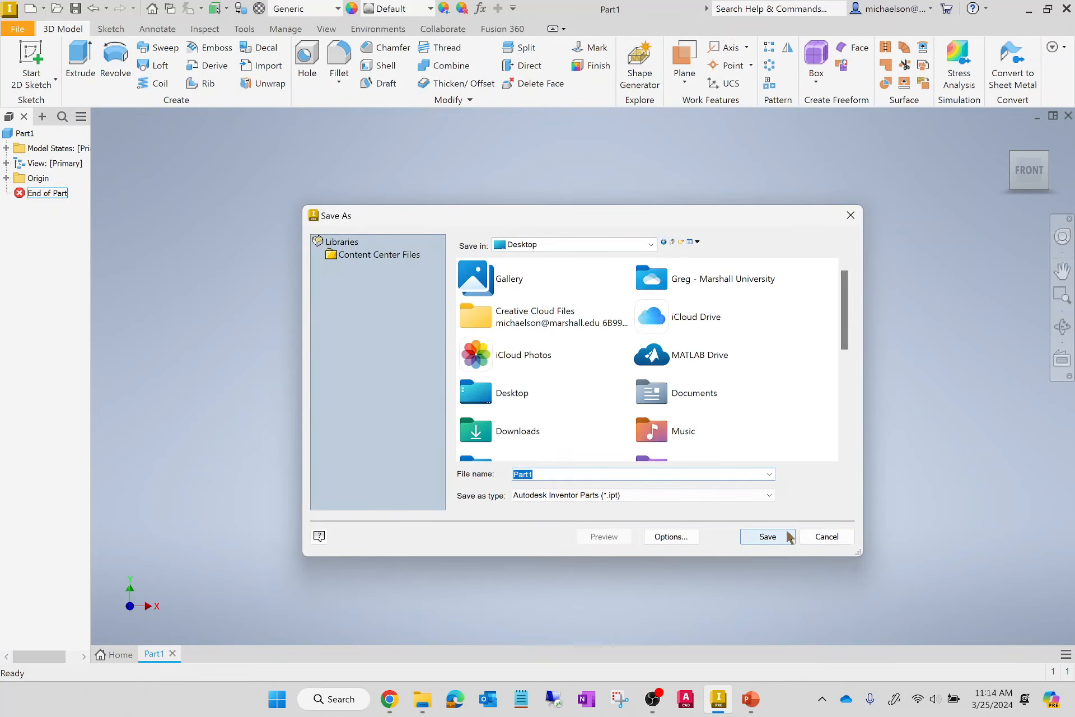
type("Lecture20")
left_click(787, 536)
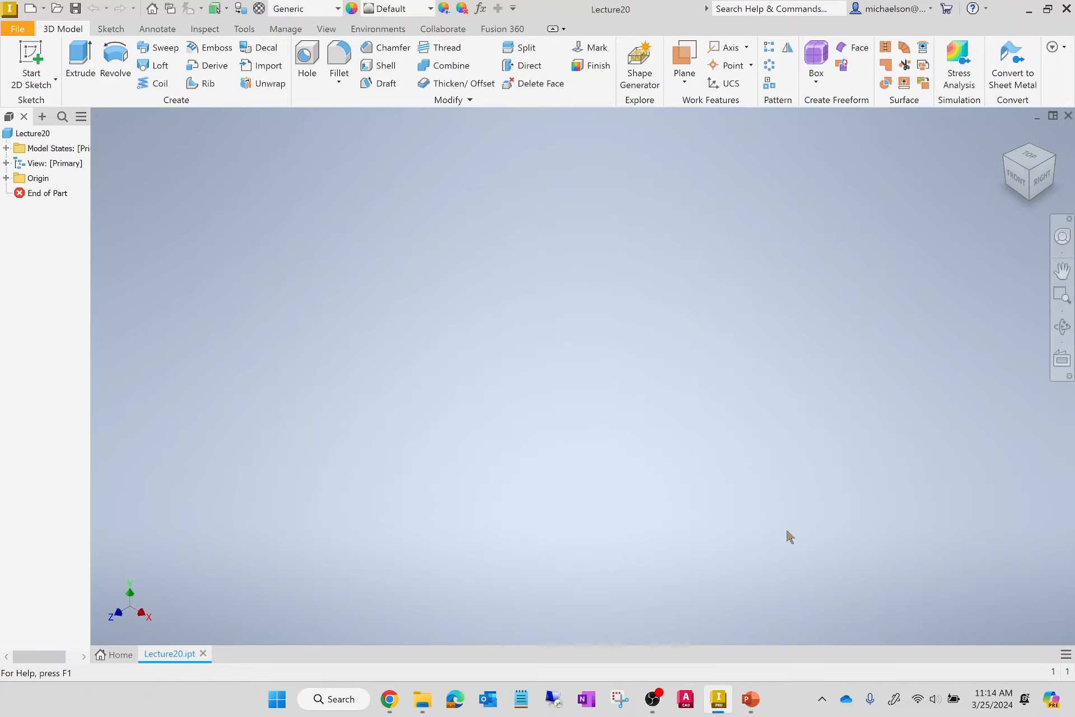
Minimize the part window and the front lecture presentation to uncover the desktop icons.
left_click(1026, 14)
left_click(1025, 13)
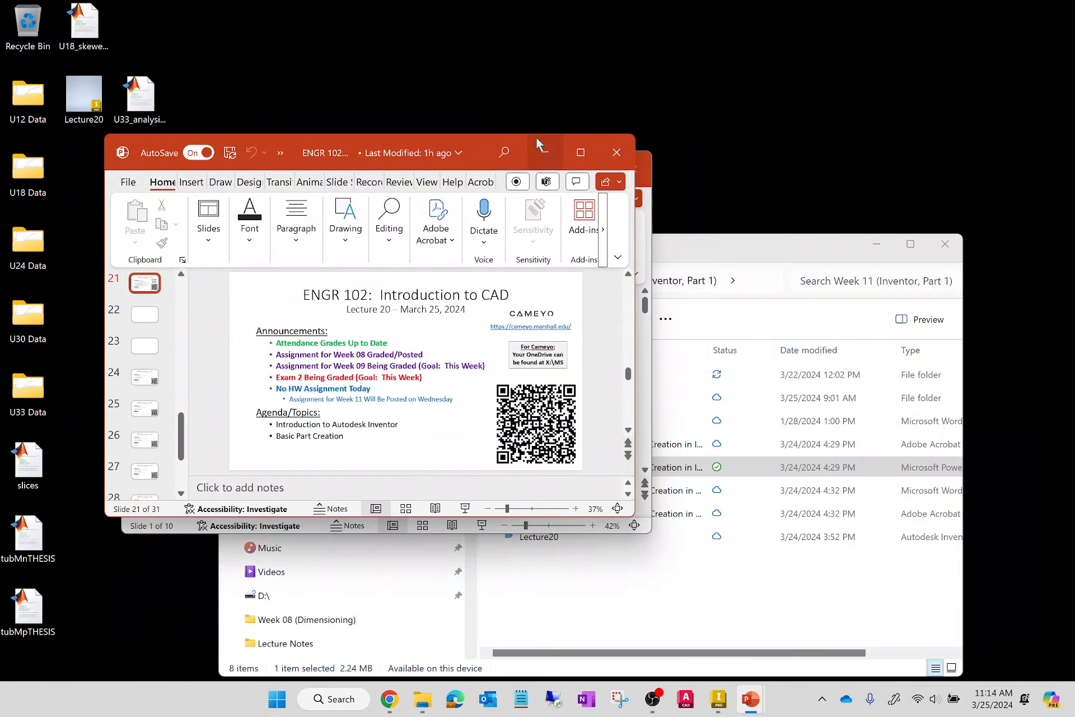
left_click(541, 153)
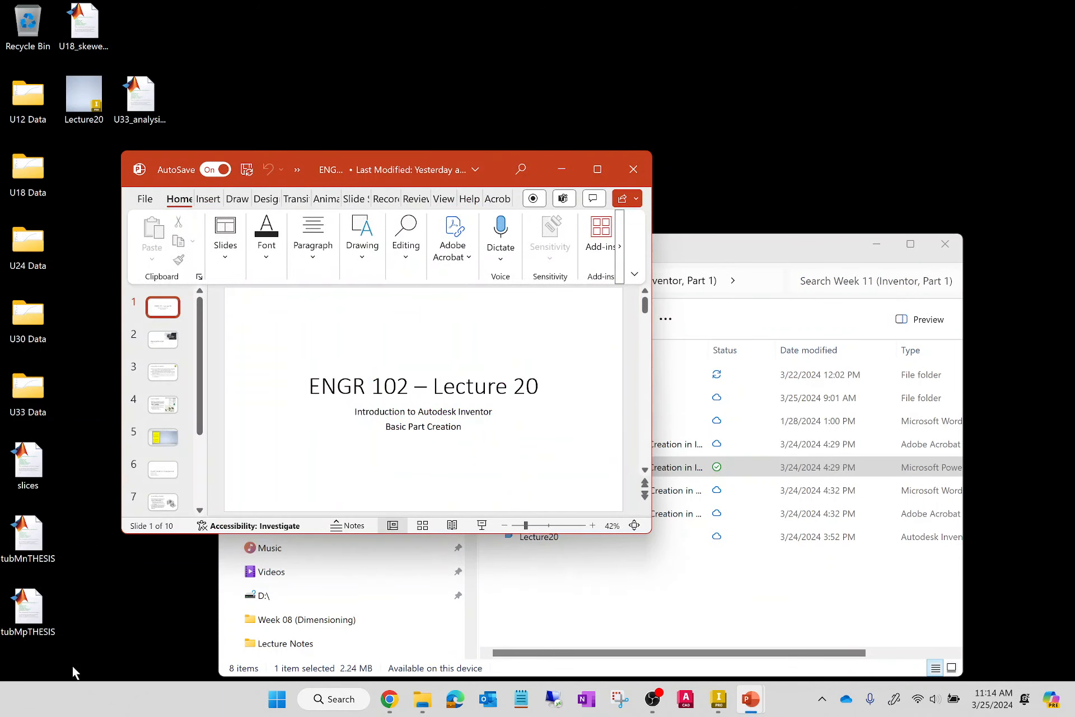
Move the data folders and MATLAB files to the opposite side of the desktop and place Lecture20 directly below the Recycle Bin.
left_click_drag(74, 671, 1027, 58)
left_click_drag(31, 112, 1030, 33)
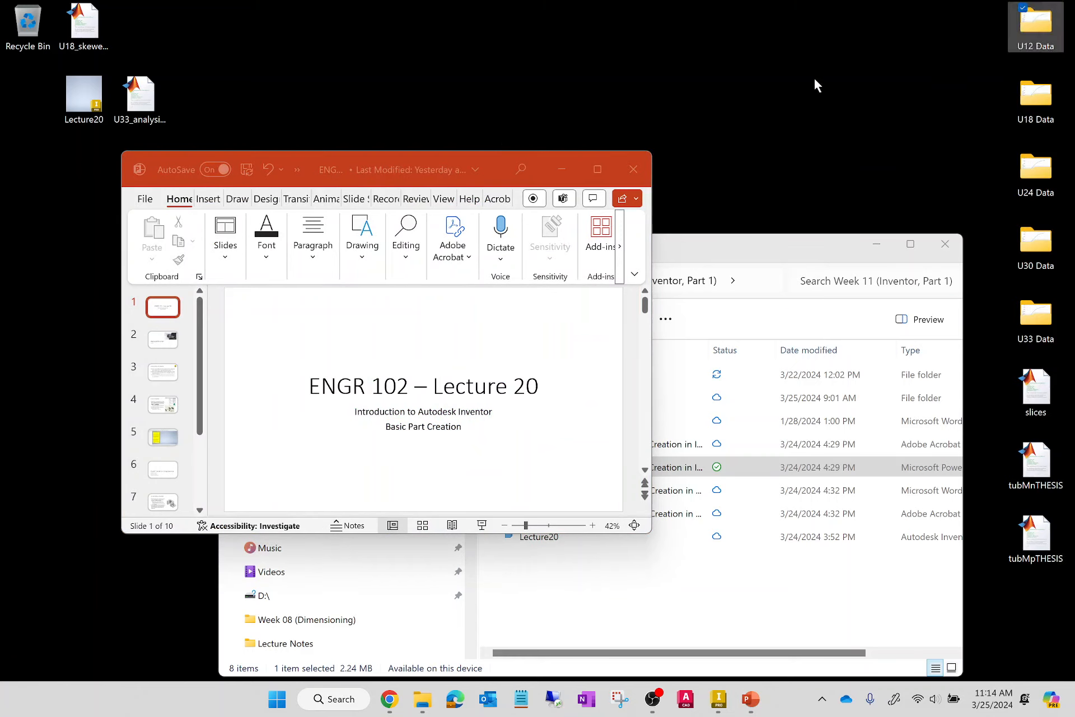
left_click_drag(140, 95, 977, 34)
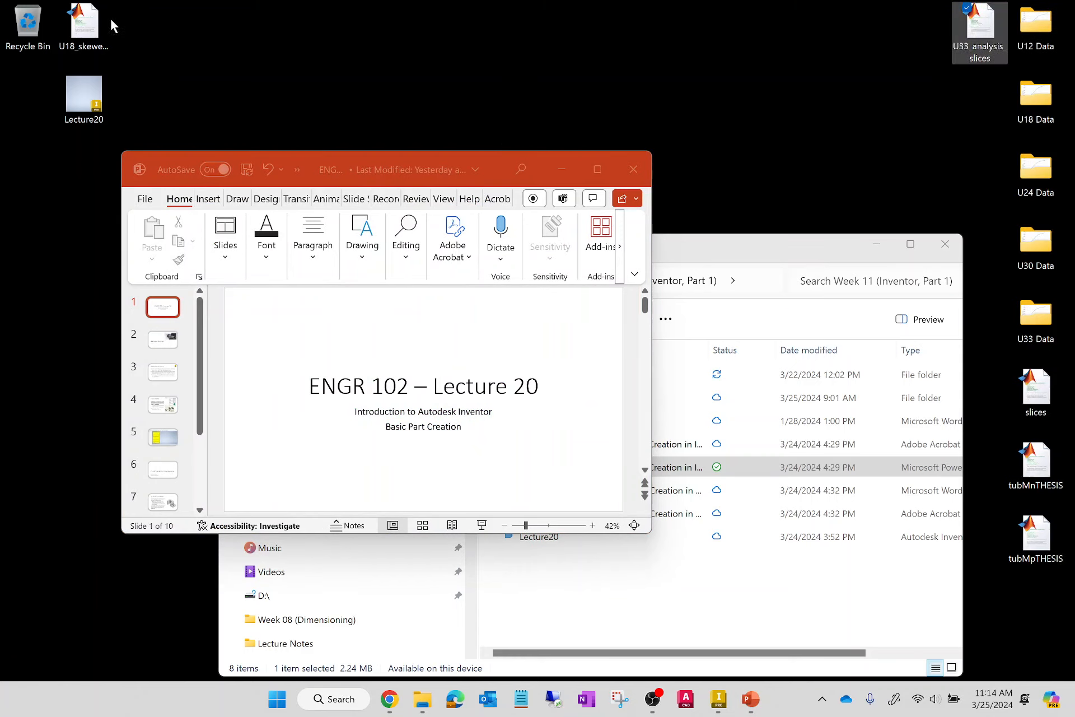
left_click_drag(84, 25, 979, 101)
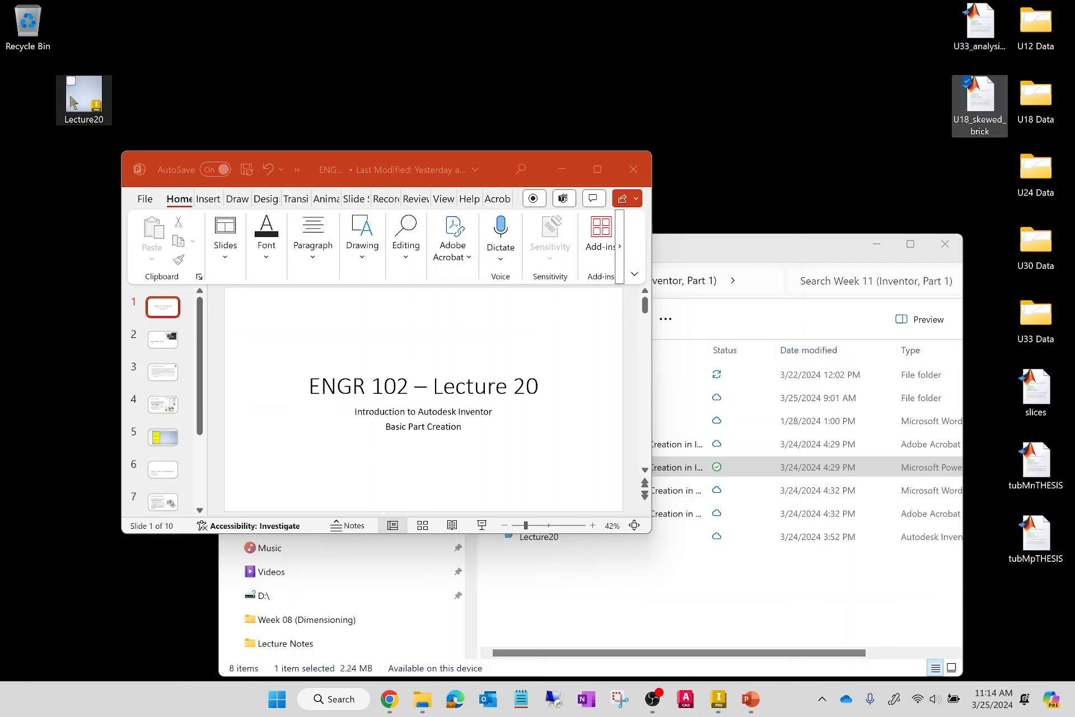
left_click_drag(72, 102, 18, 109)
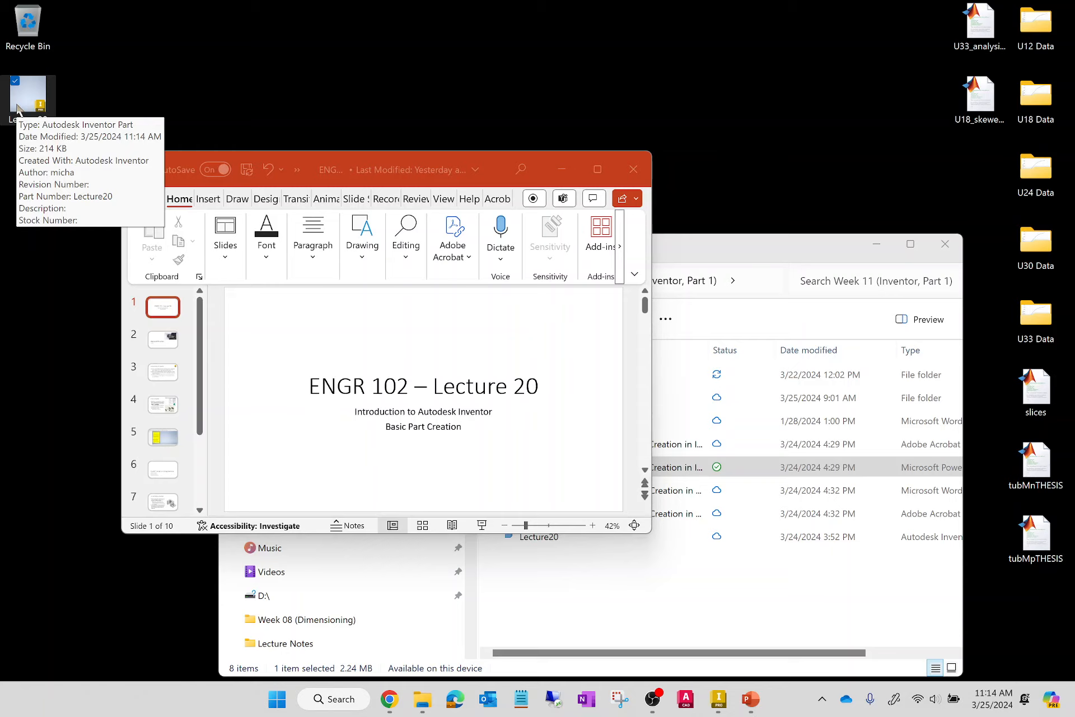
Minimize the remaining presentation and file windows, and move the Shaft Support Assembly and Final Project folders beside the other relocated icons.
left_click(562, 169)
left_click(877, 245)
left_click_drag(715, 106, 314, 259)
left_click_drag(516, 185, 955, 620)
left_click(767, 414)
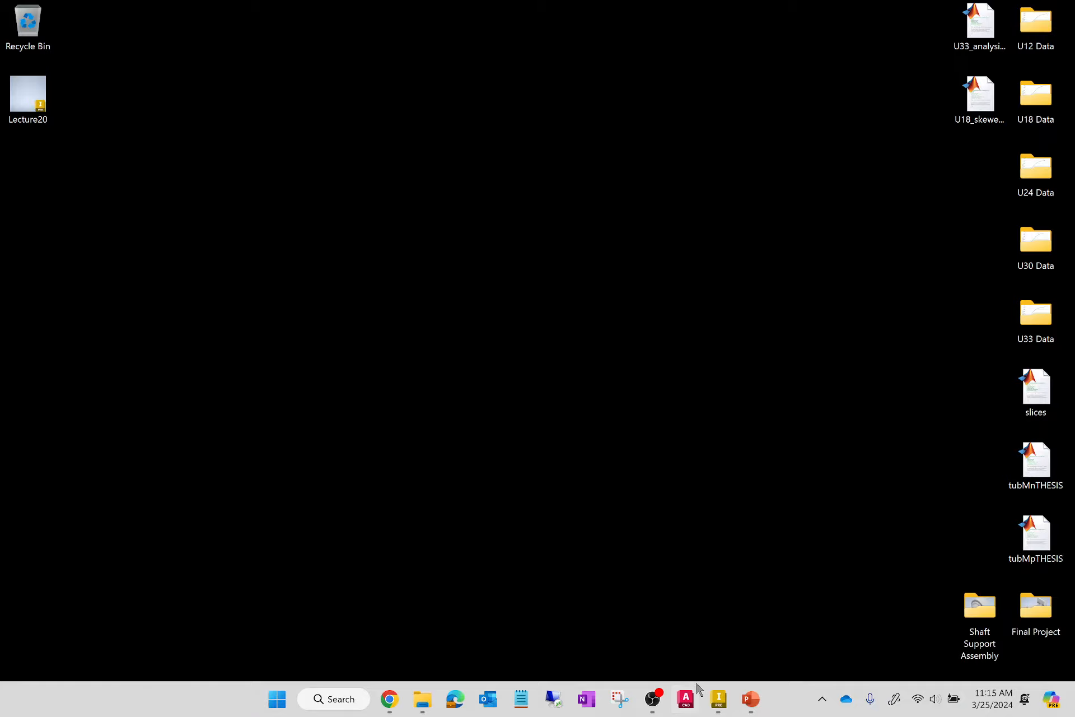
Switch back to Autodesk Inventor and start a 2D sketch on the XY plane.
mouse_move(718, 706)
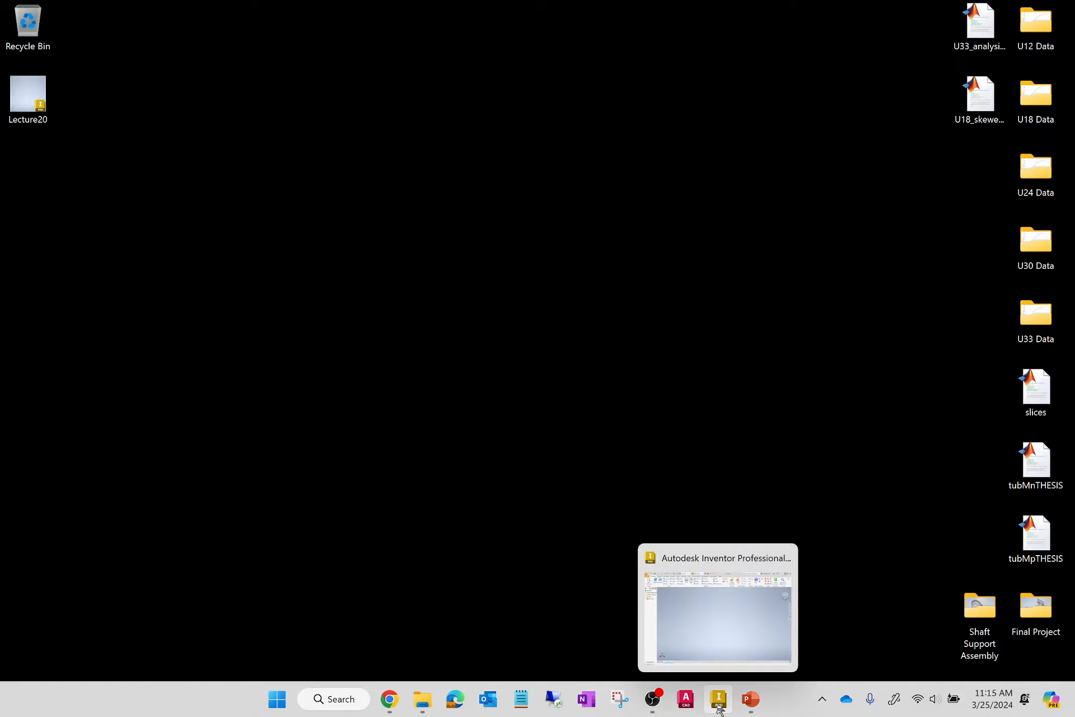
left_click(721, 583)
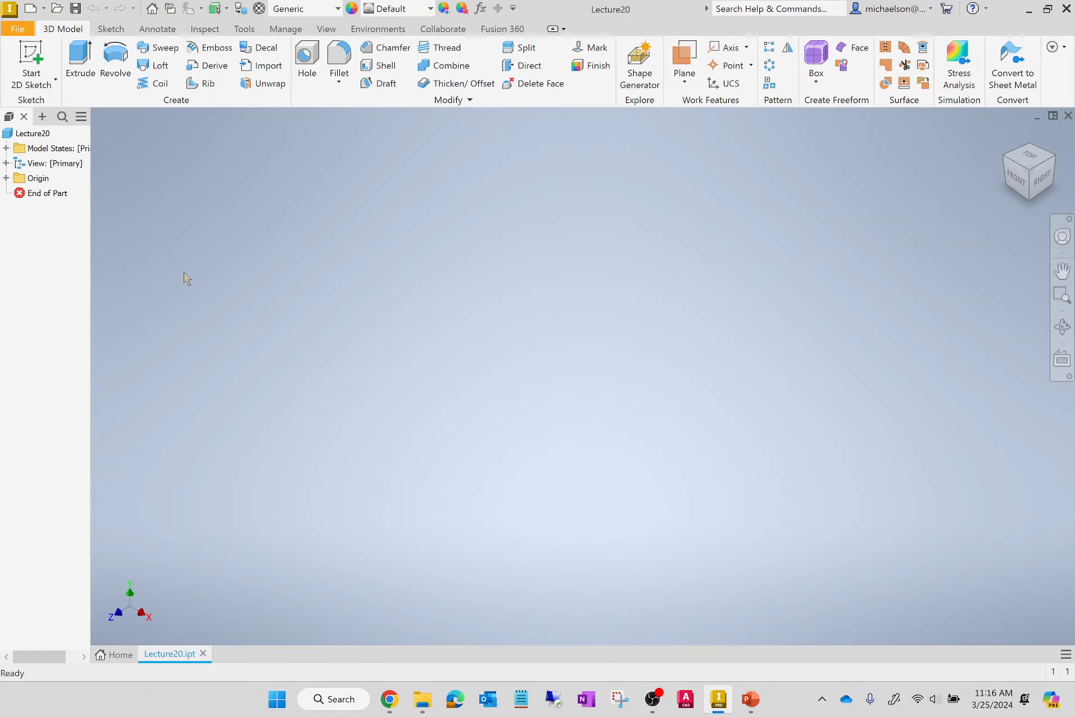
left_click(33, 56)
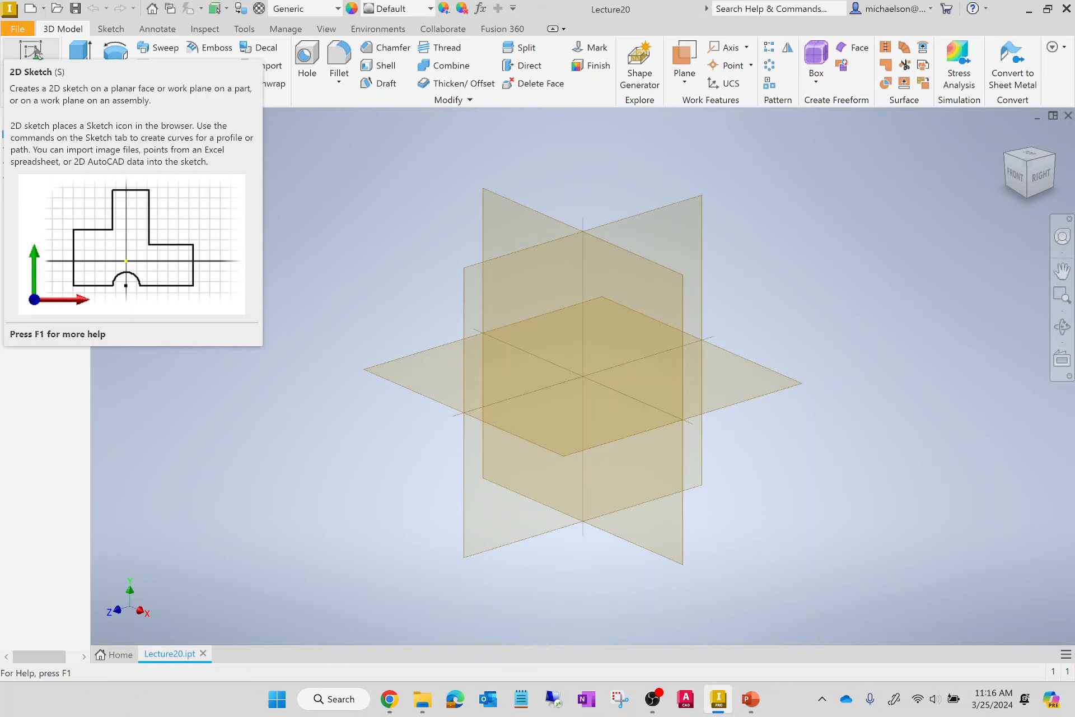
left_click(33, 53)
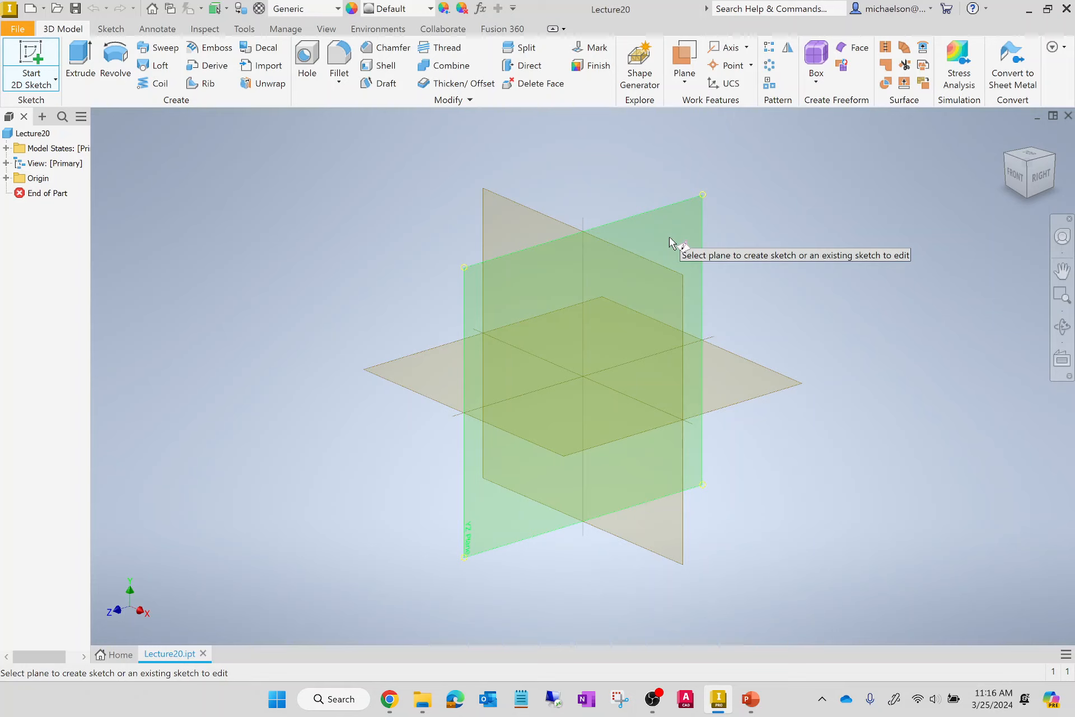
left_click(506, 215)
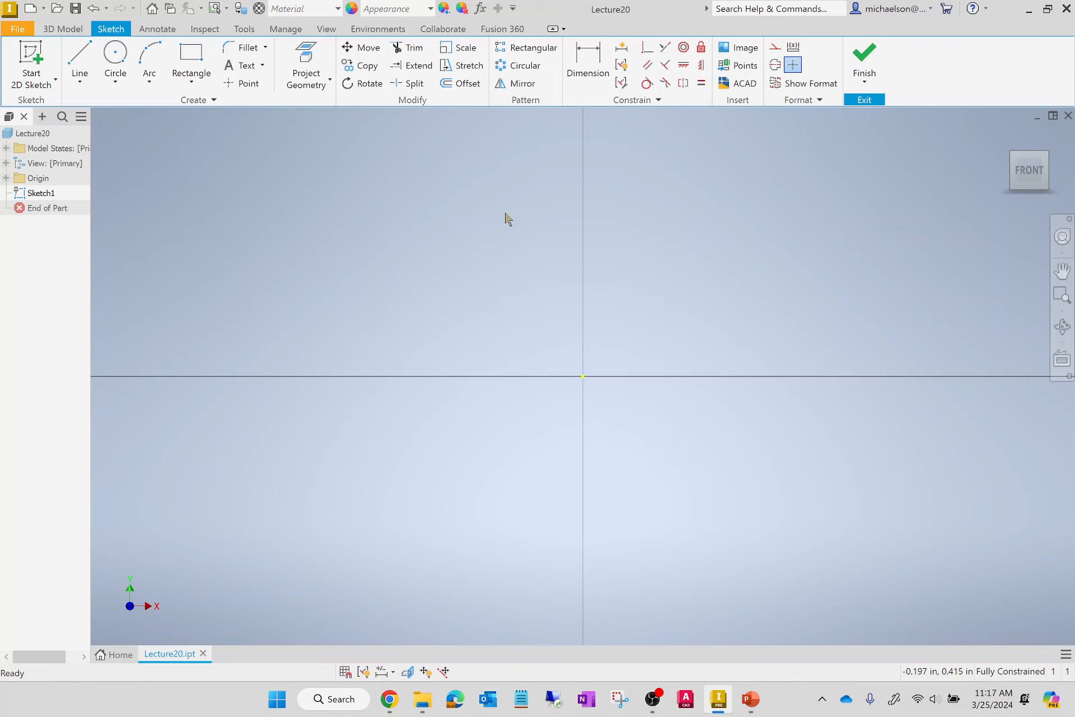
Sketch a closed six-line L-shaped profile about 2.2 in wide and 2 in tall, above and to the right of the origin.
left_click(82, 58)
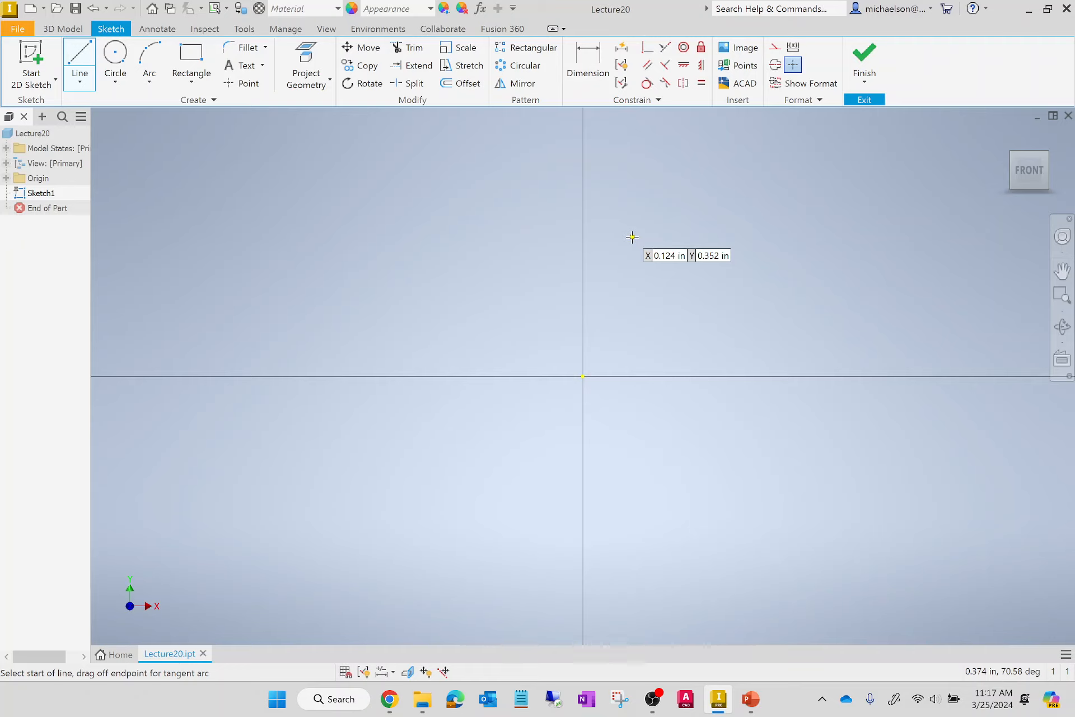
scroll(355, 524, "down", 4)
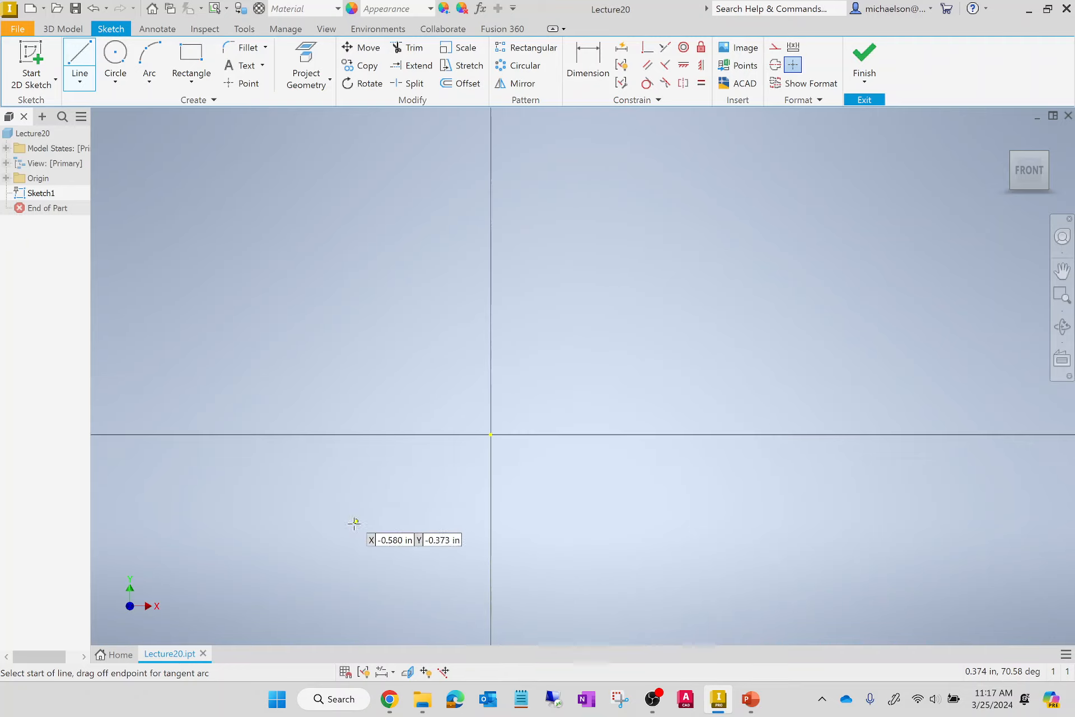
left_click(503, 152)
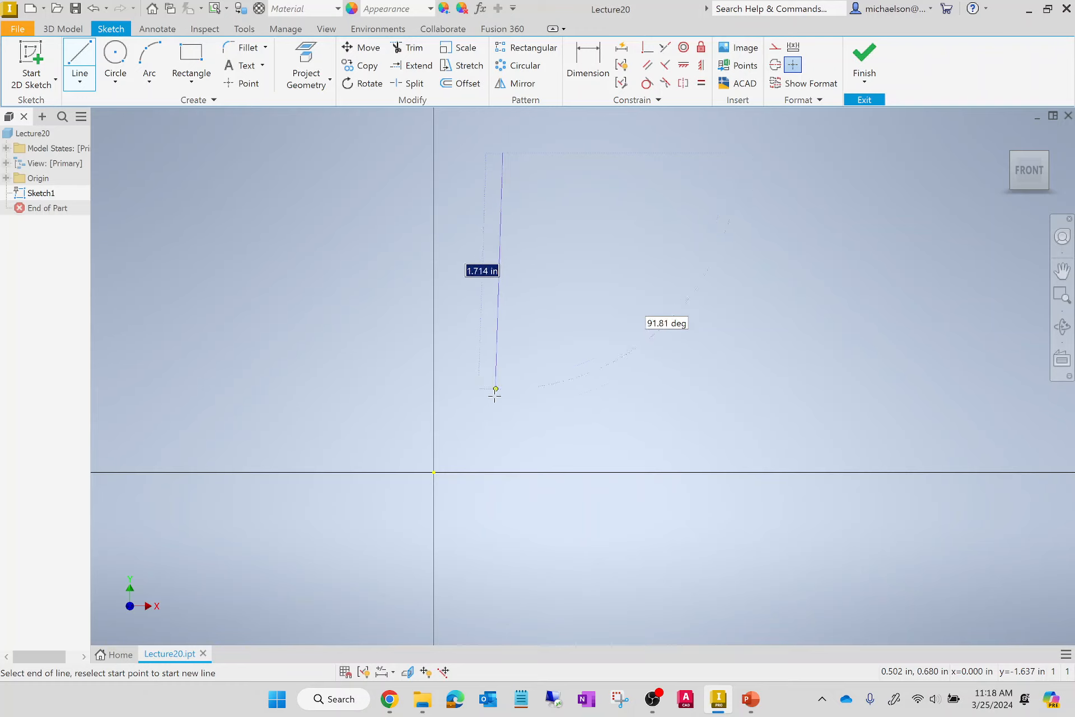
left_click(502, 424)
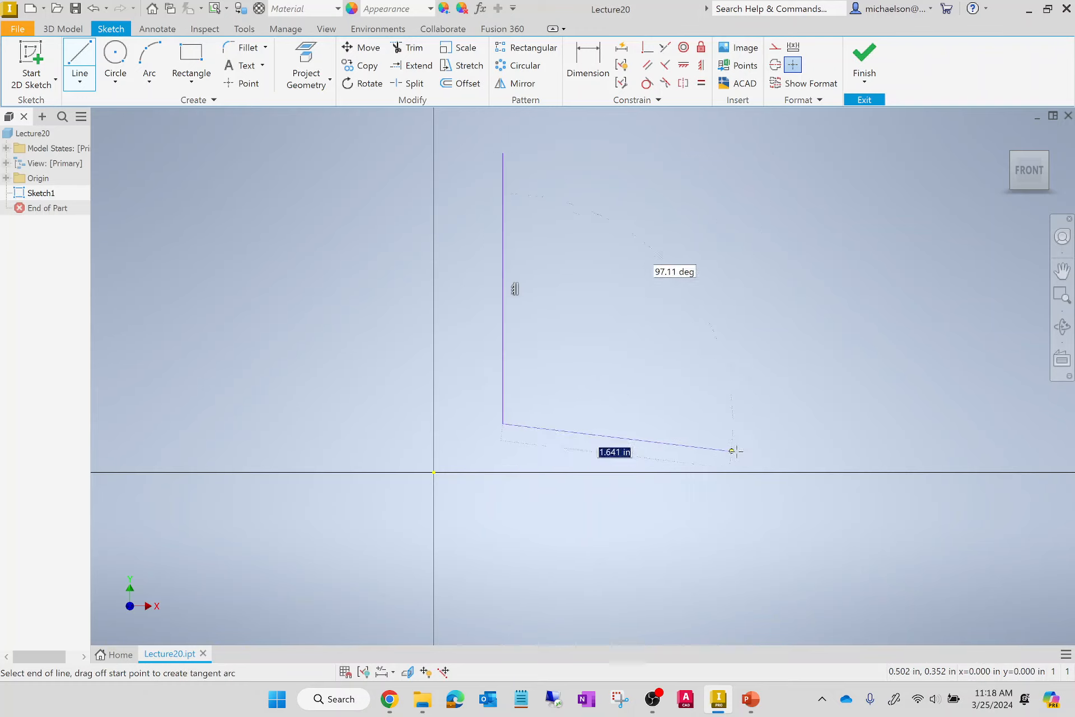
left_click(800, 424)
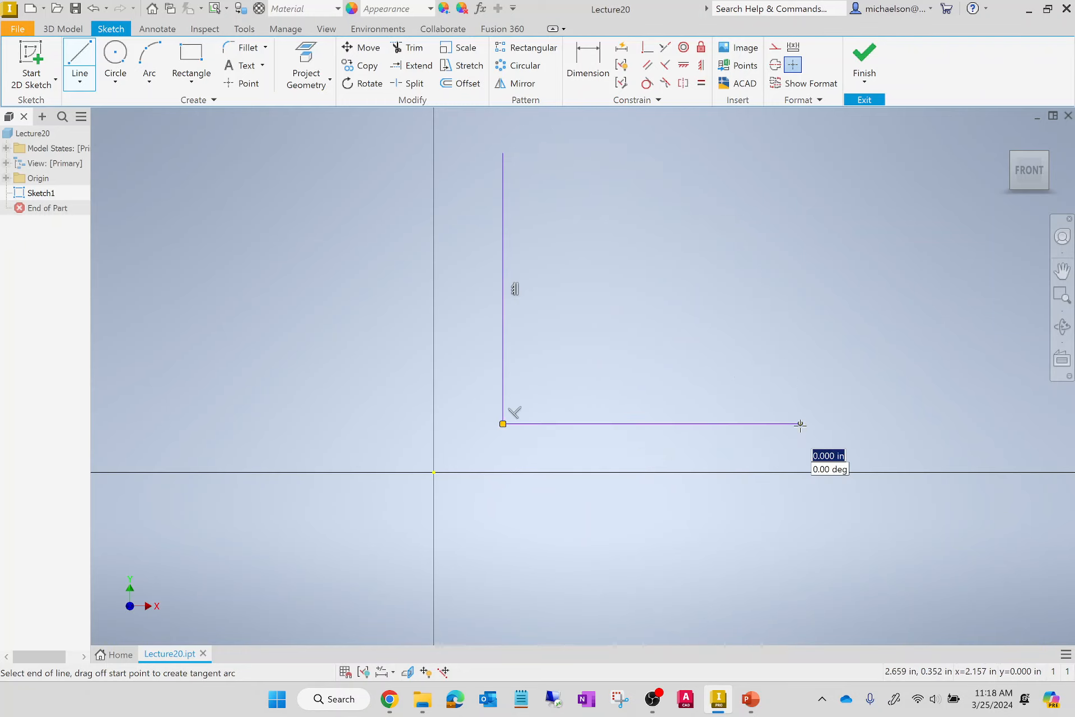
left_click(800, 361)
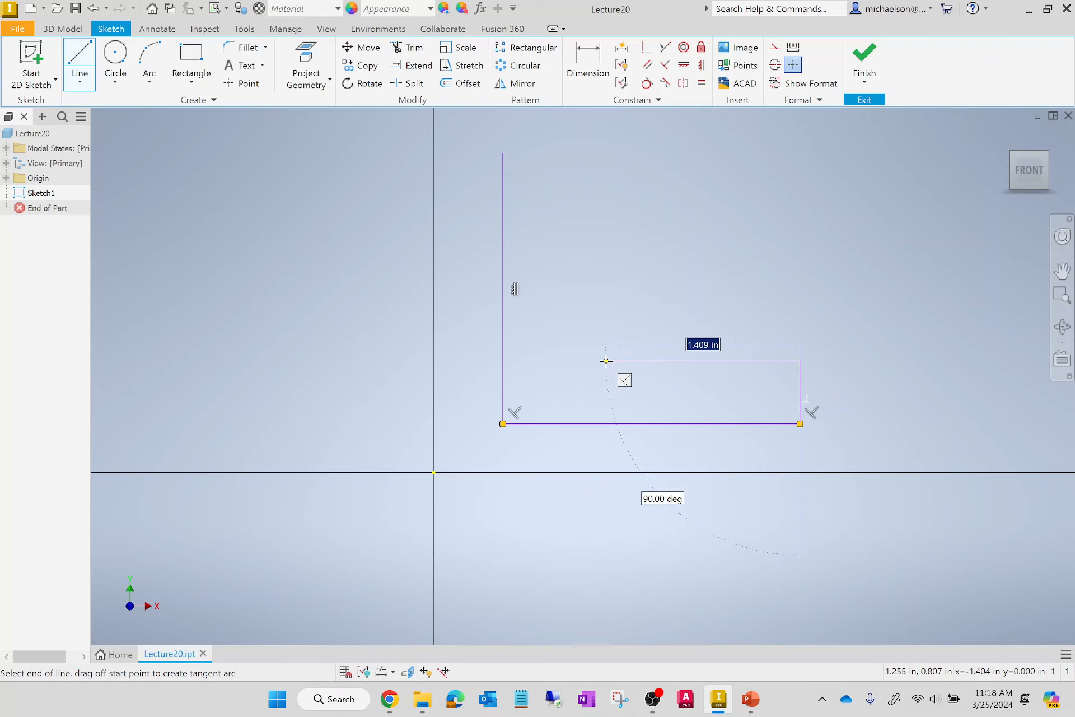
left_click(594, 361)
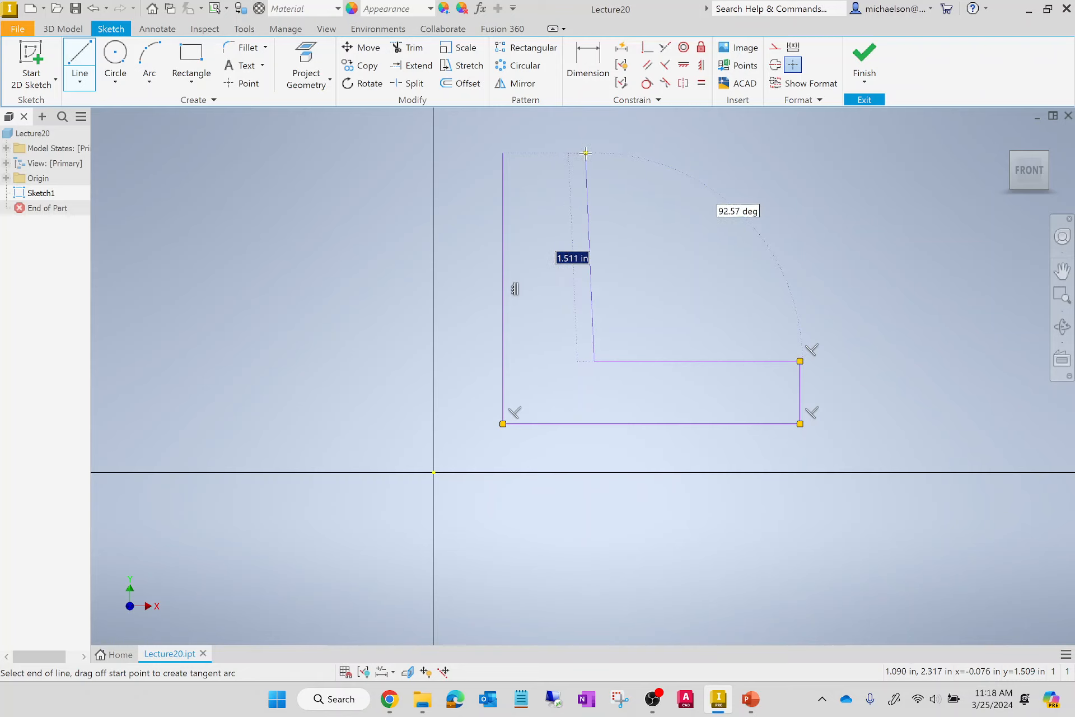
left_click(589, 152)
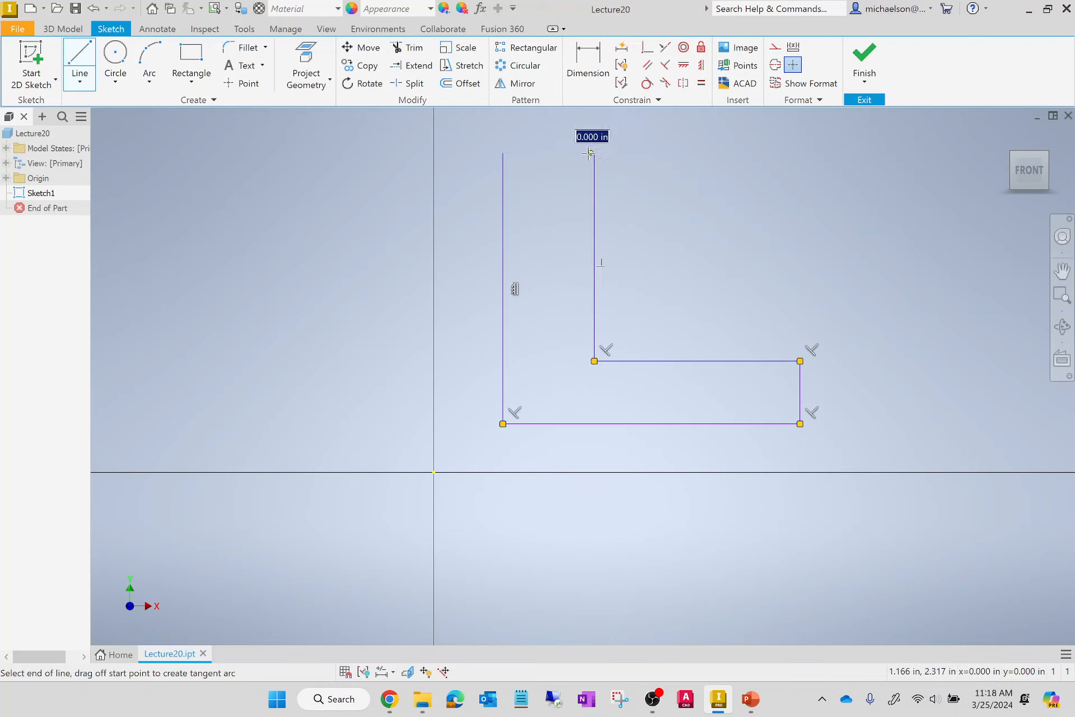
left_click(504, 153)
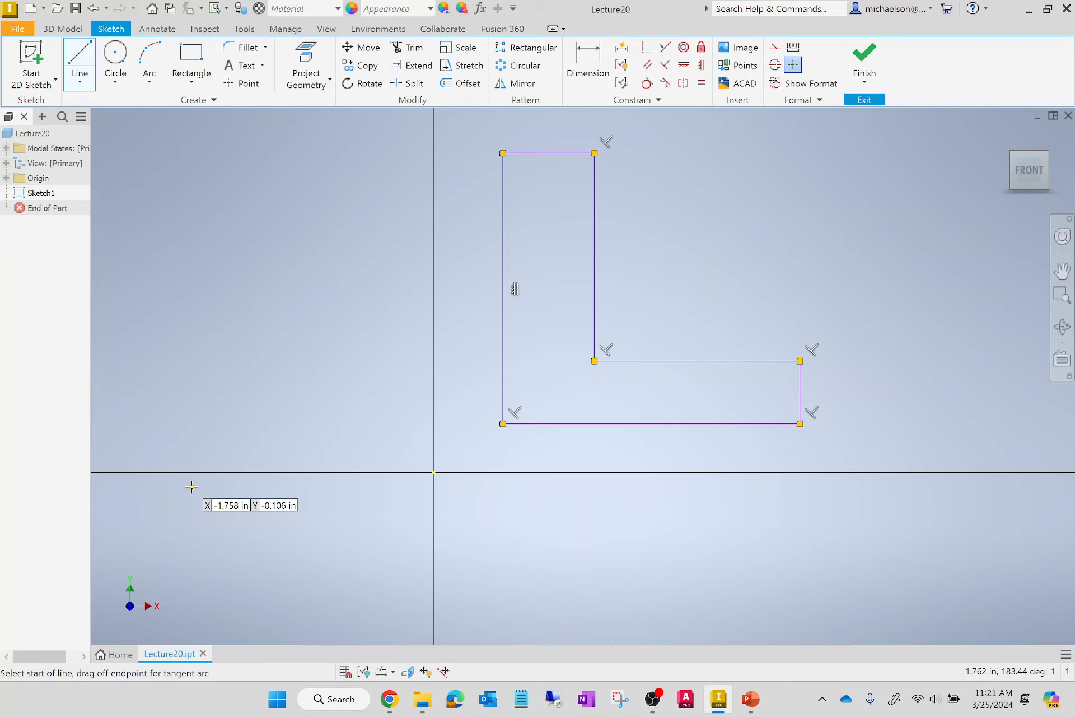
Dimension the L-profile's bottom edge below the shape and set its length to 2.5 in.
left_click(598, 63)
left_click(598, 63)
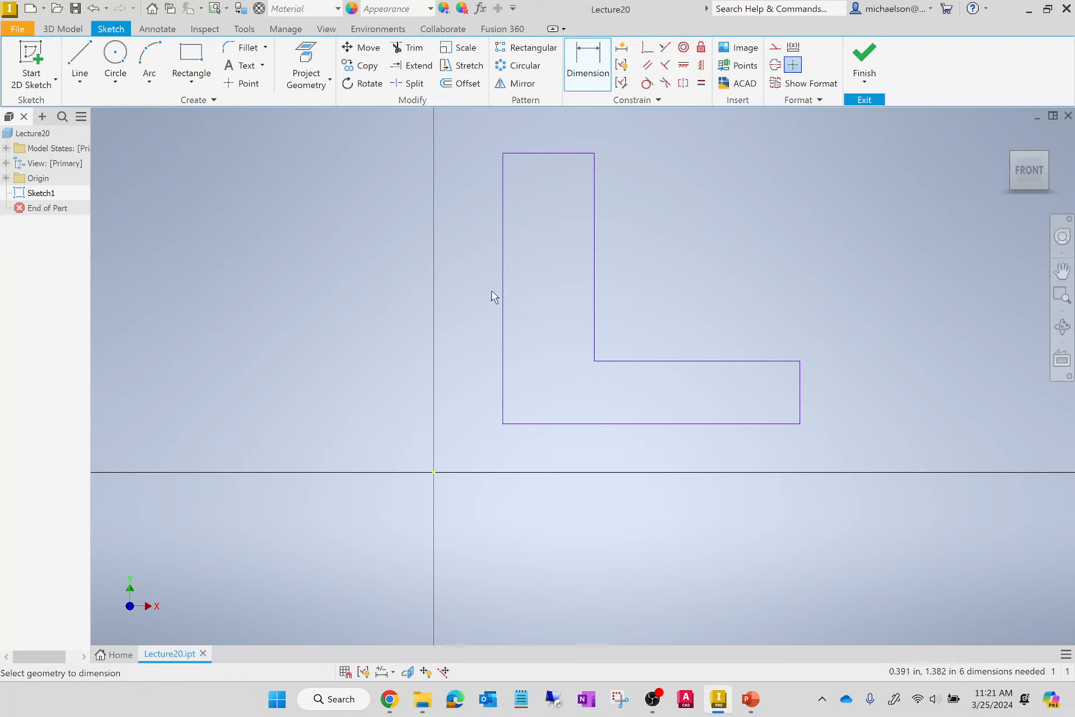
left_click(671, 423)
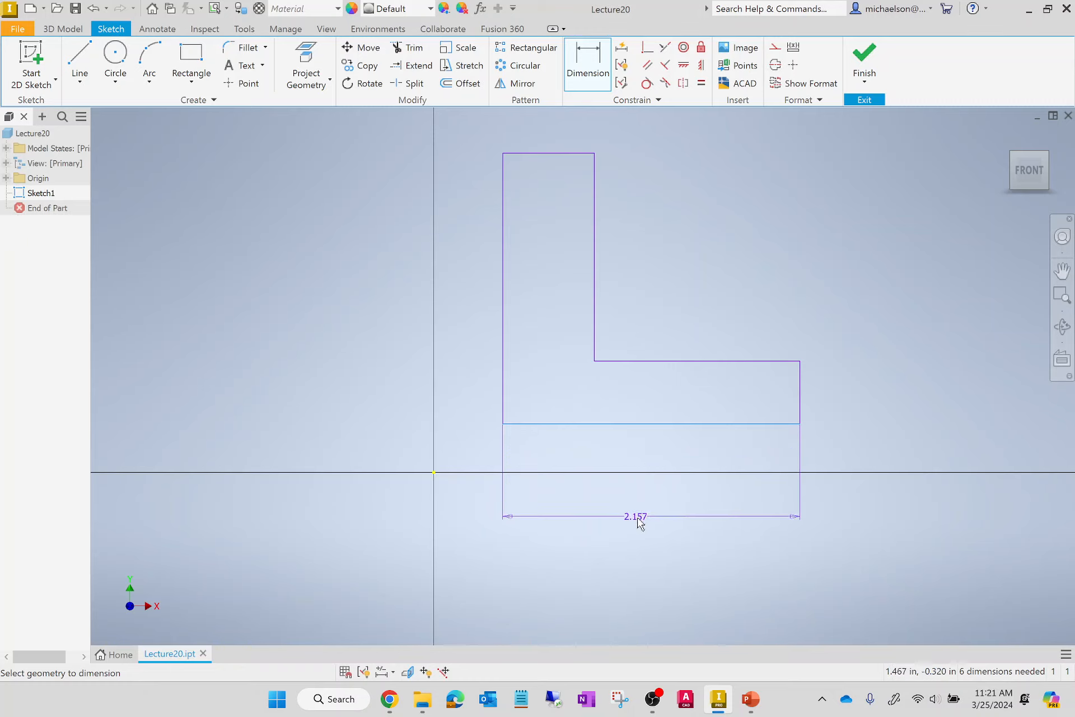
left_click(657, 519)
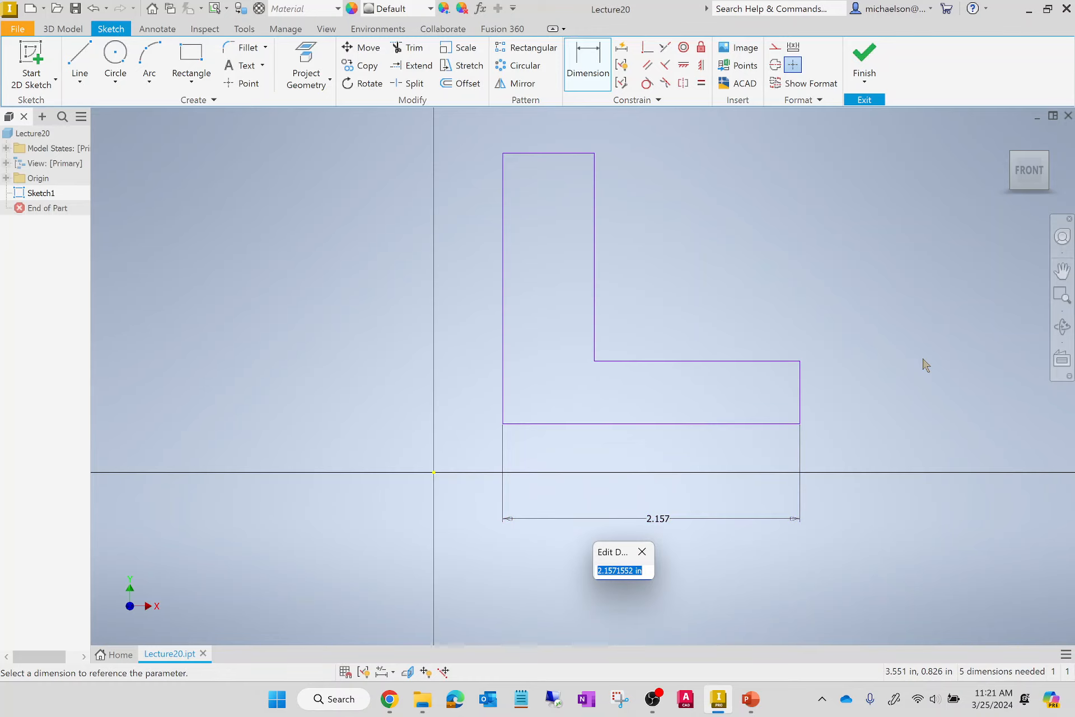
type("2.5")
key("Return")
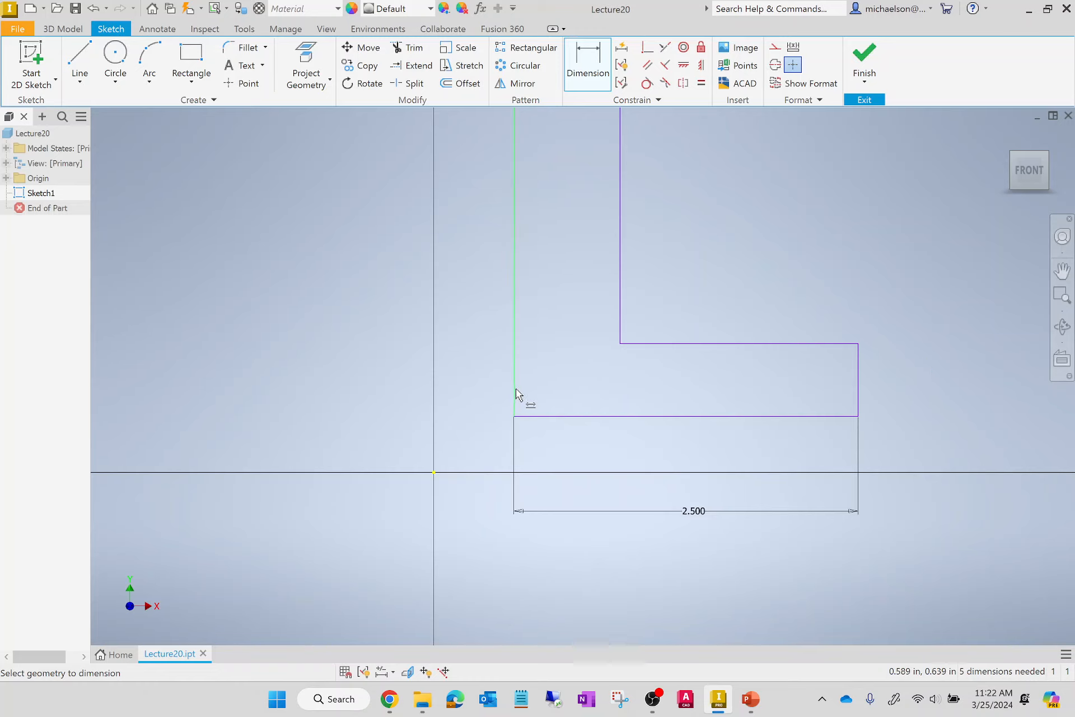
scroll(515, 392, "up", 2)
scroll(518, 417, "down", 3)
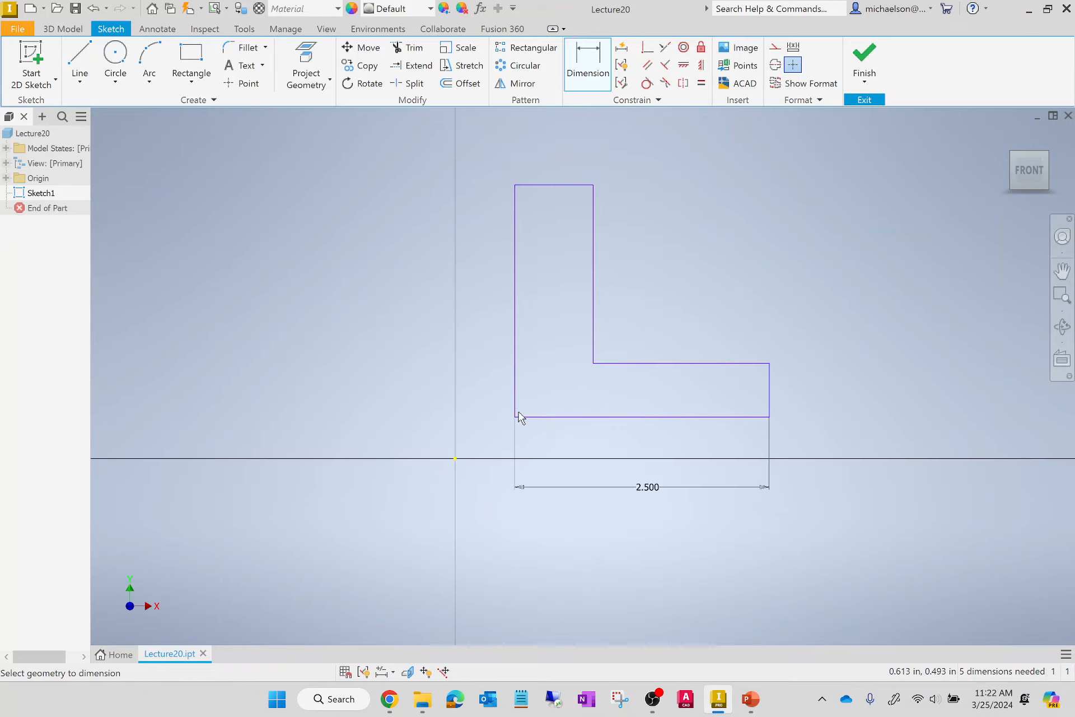
Dimension the L-profile's tall vertical edge on the side facing the origin and set its length to 2.5 in.
left_click(516, 283)
left_click(470, 296)
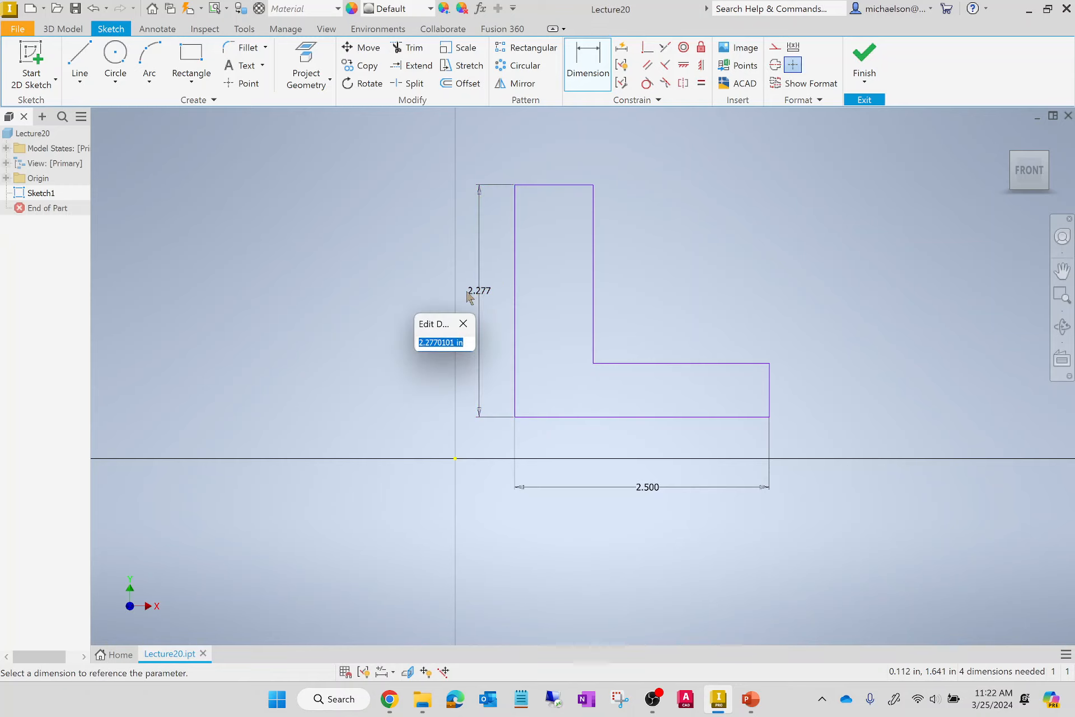
type("2.5")
key("Return")
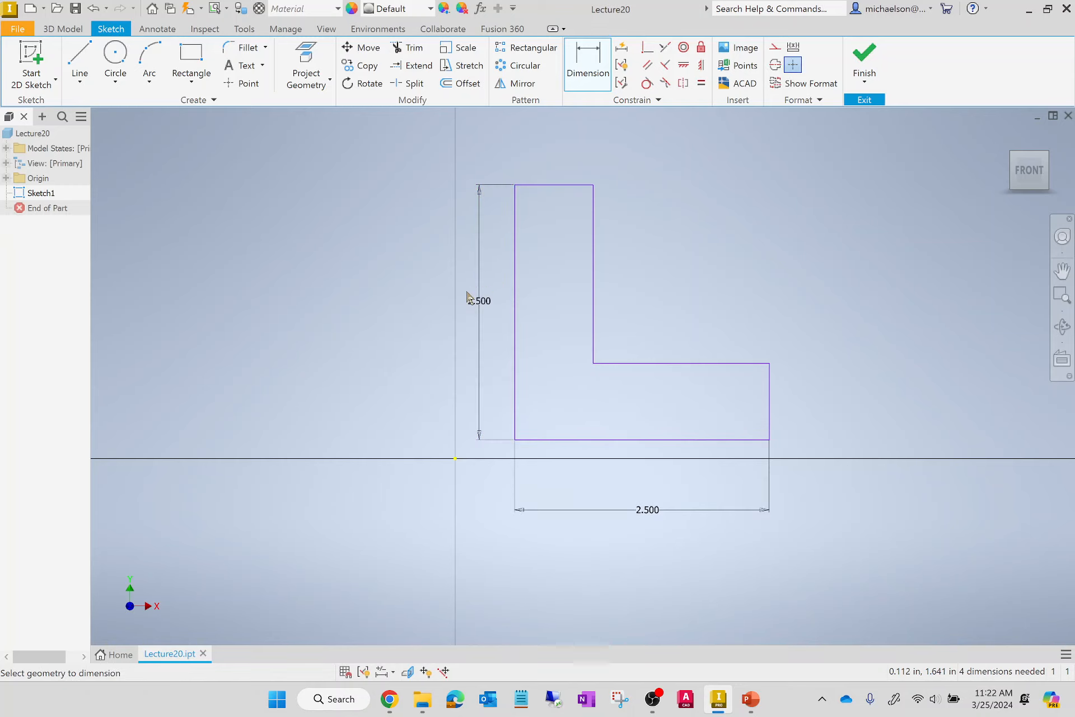
Dimension the short vertical edge at the end of the L-profile's horizontal leg and set it to 0.75 in.
left_click(769, 400)
left_click(822, 405)
type("0")
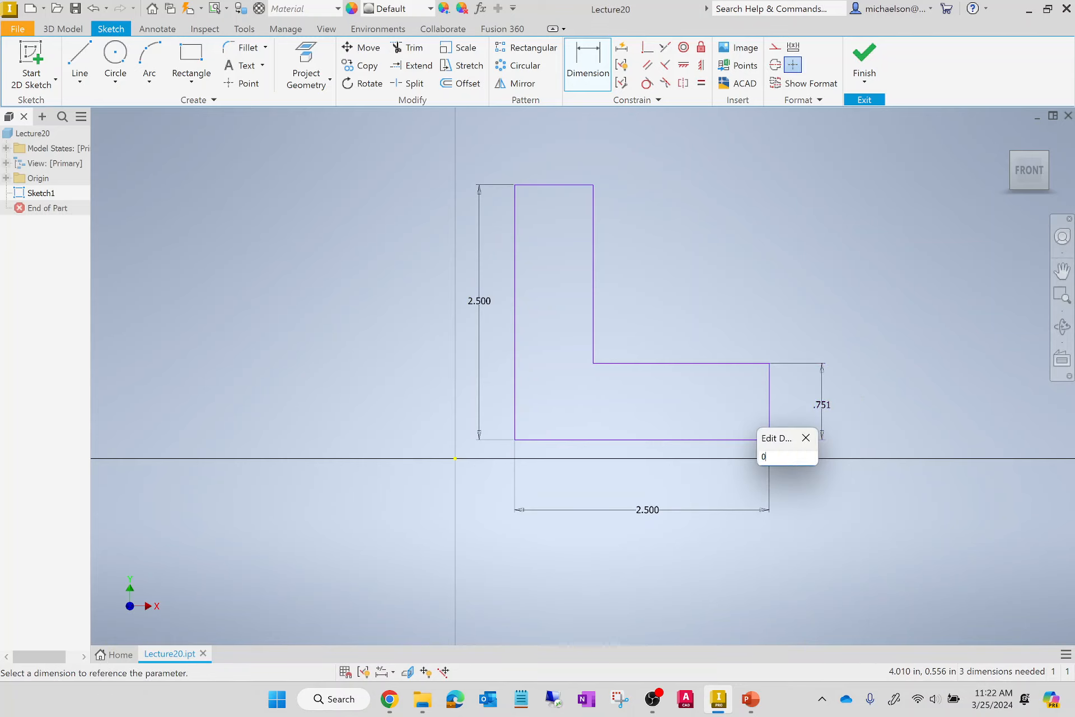
type(".75")
key("Return")
Dimension the short horizontal edge atop the L-profile's vertical leg and set its width to 0.75 in.
left_click(583, 185)
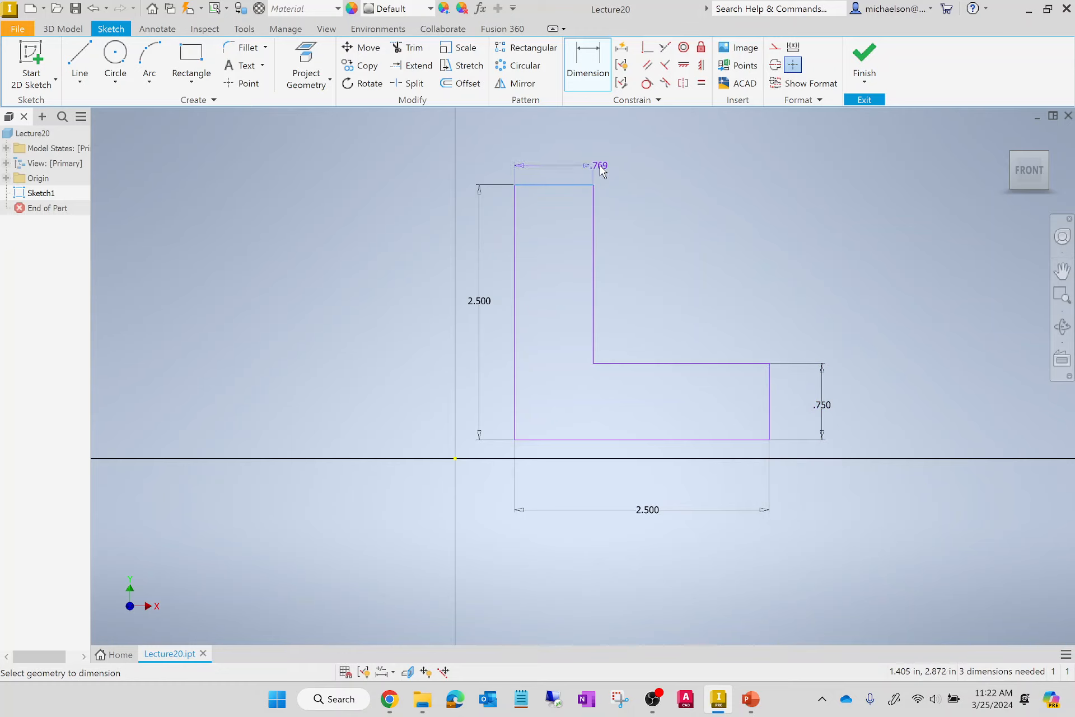
left_click(623, 156)
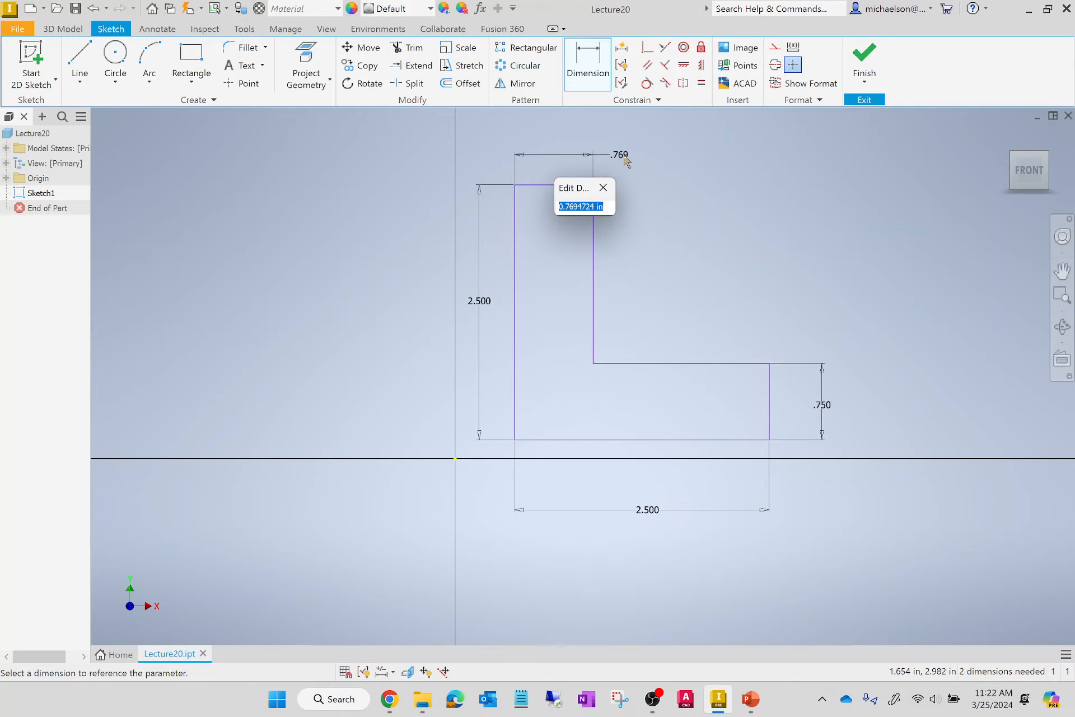
type("0.75")
key("Return")
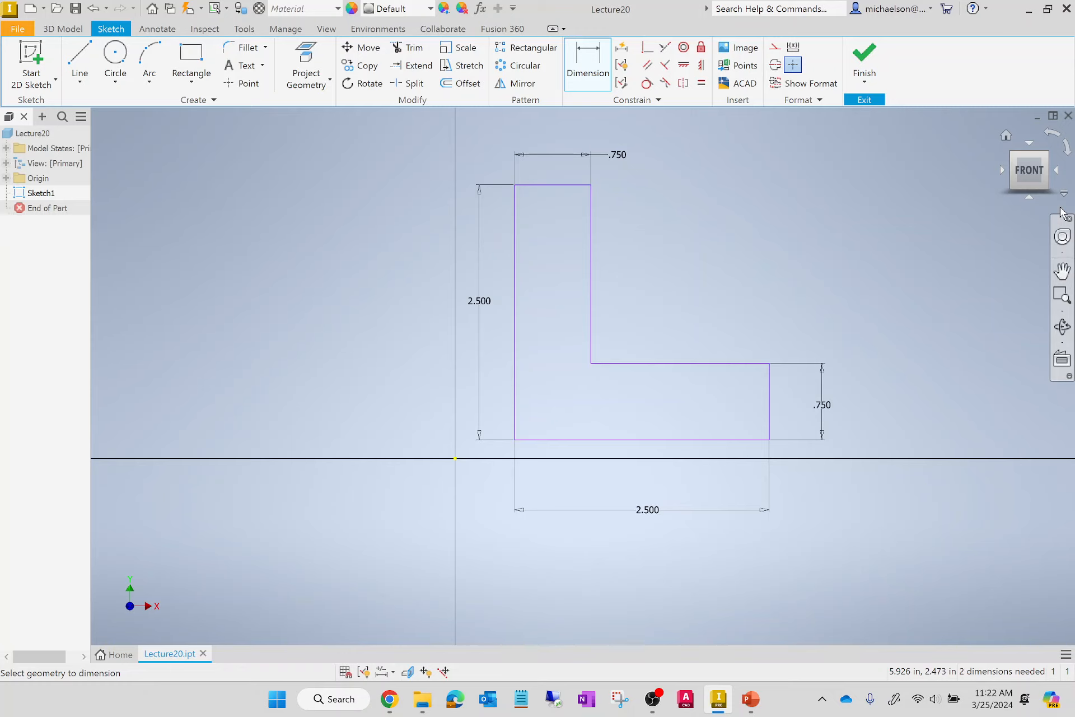
Change the width dimension of the L-profile's vertical leg to 0.25 in.
left_click(616, 156)
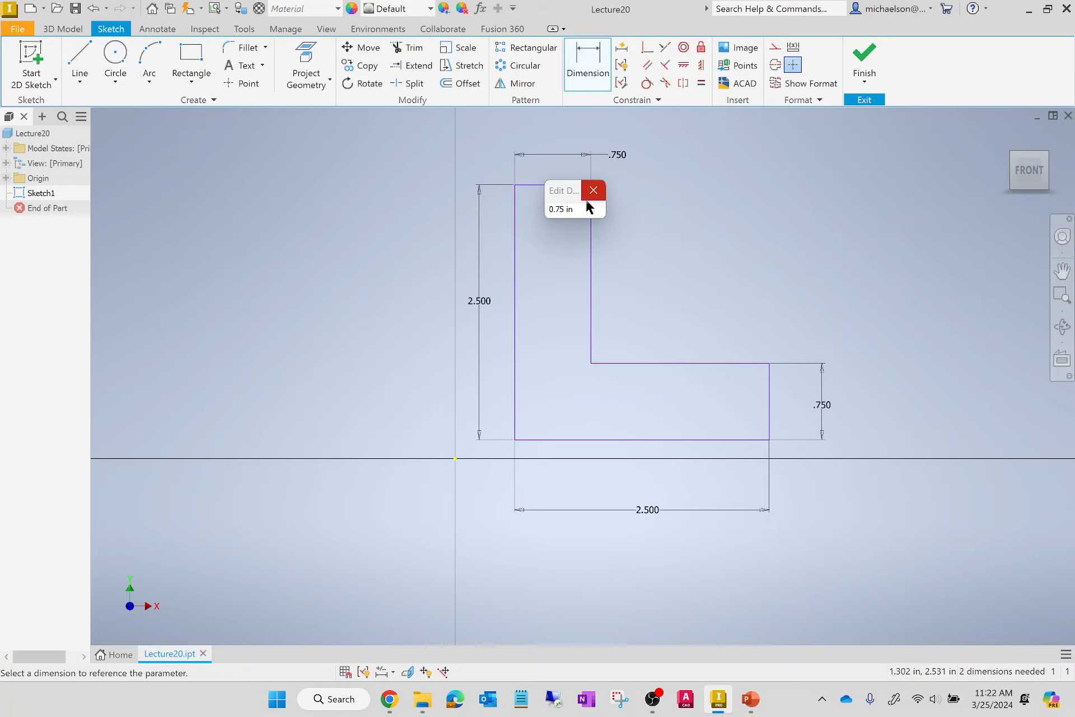
type("0.")
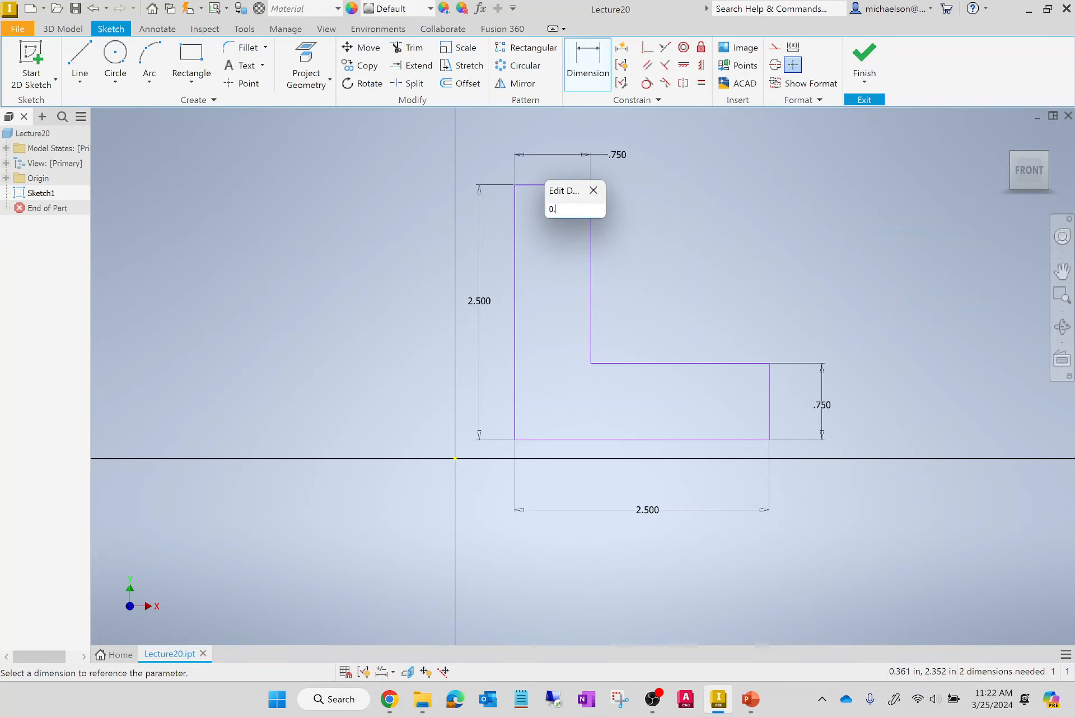
type("25")
key("Return")
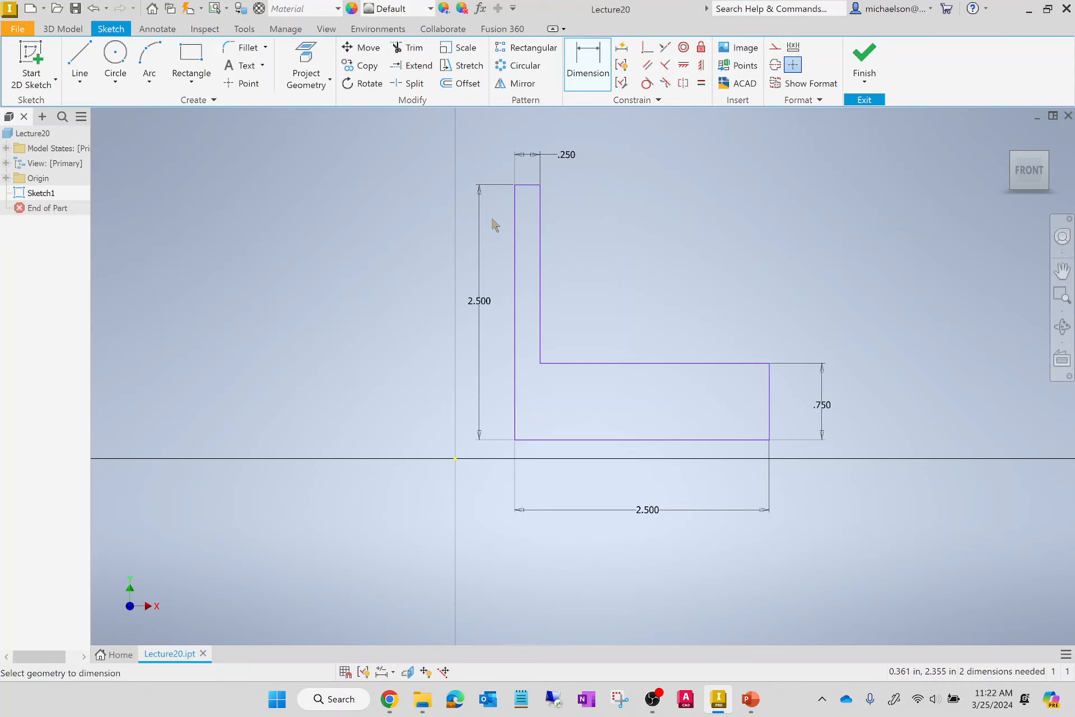
Set the width dimension of the L-profile's vertical leg back to 0.75 in.
left_click(570, 158)
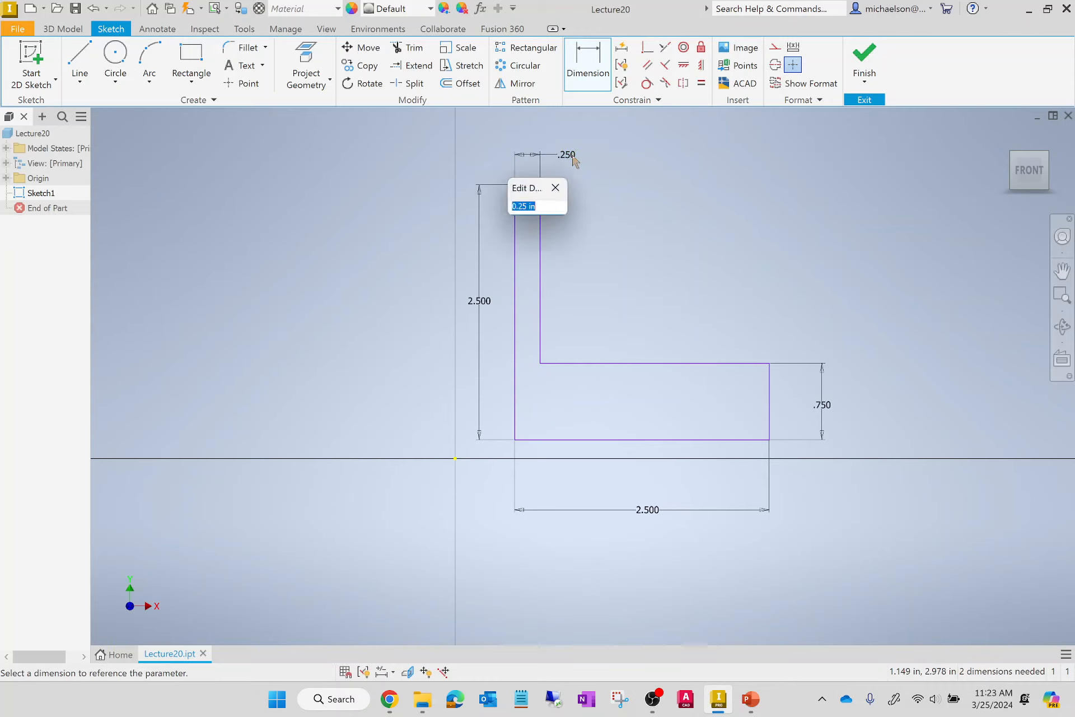
left_click(572, 156)
left_click_drag(536, 210, 416, 198)
type("0")
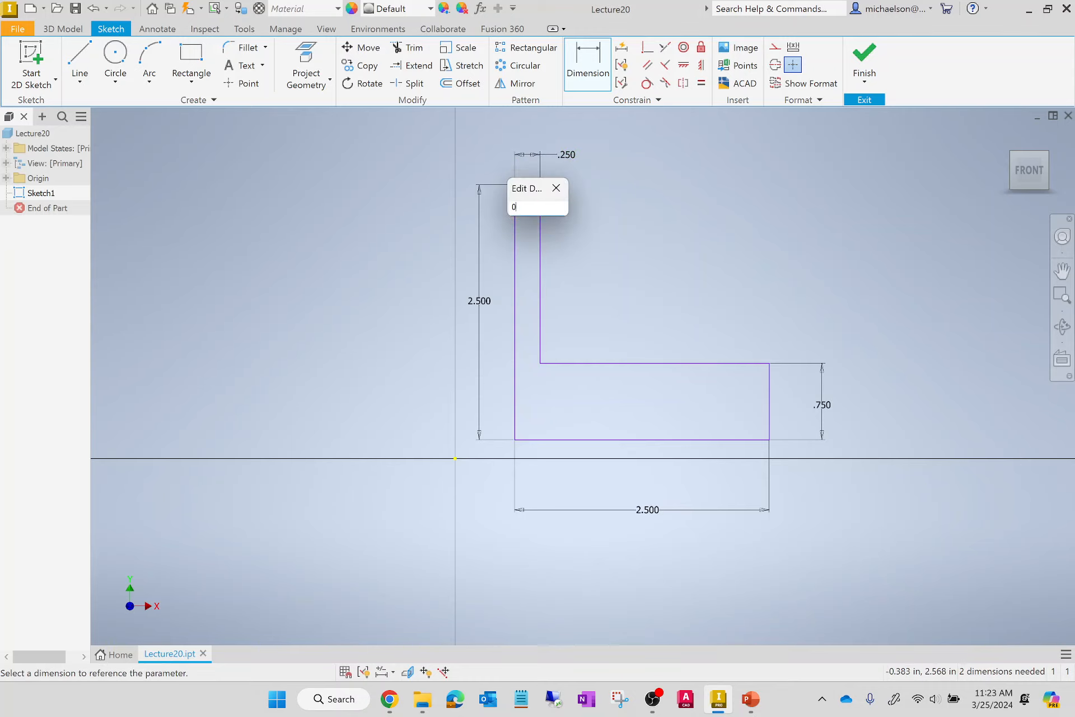
type(".75")
key("Return")
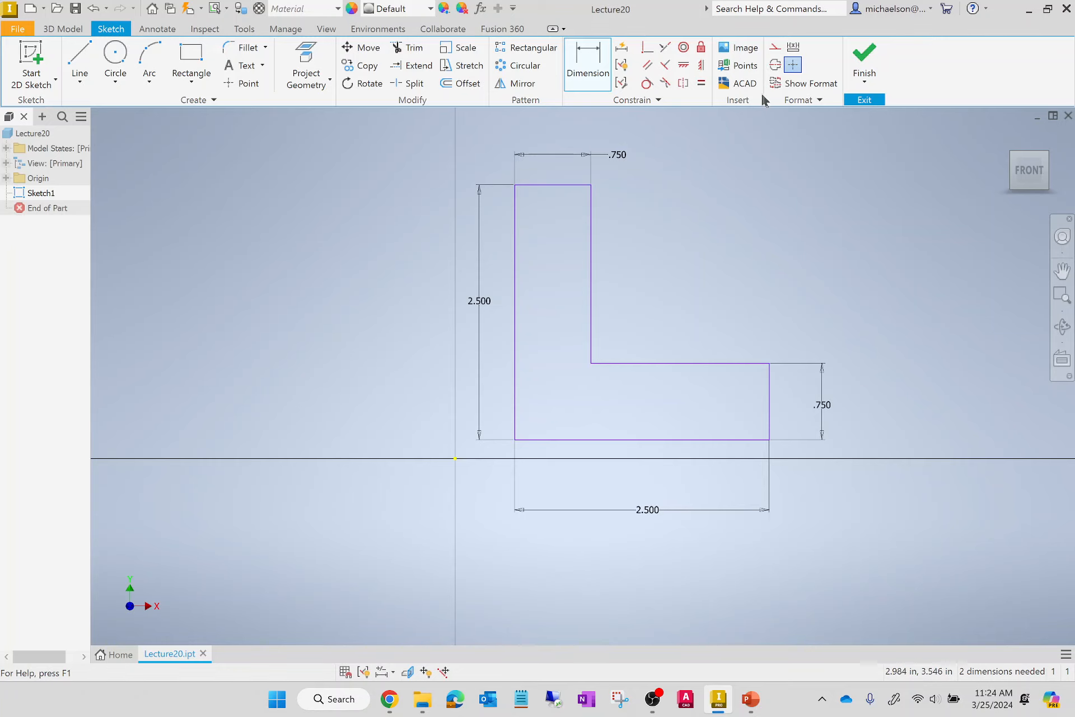
Finish the L-profile sketch and return to the 3D model.
left_click(862, 56)
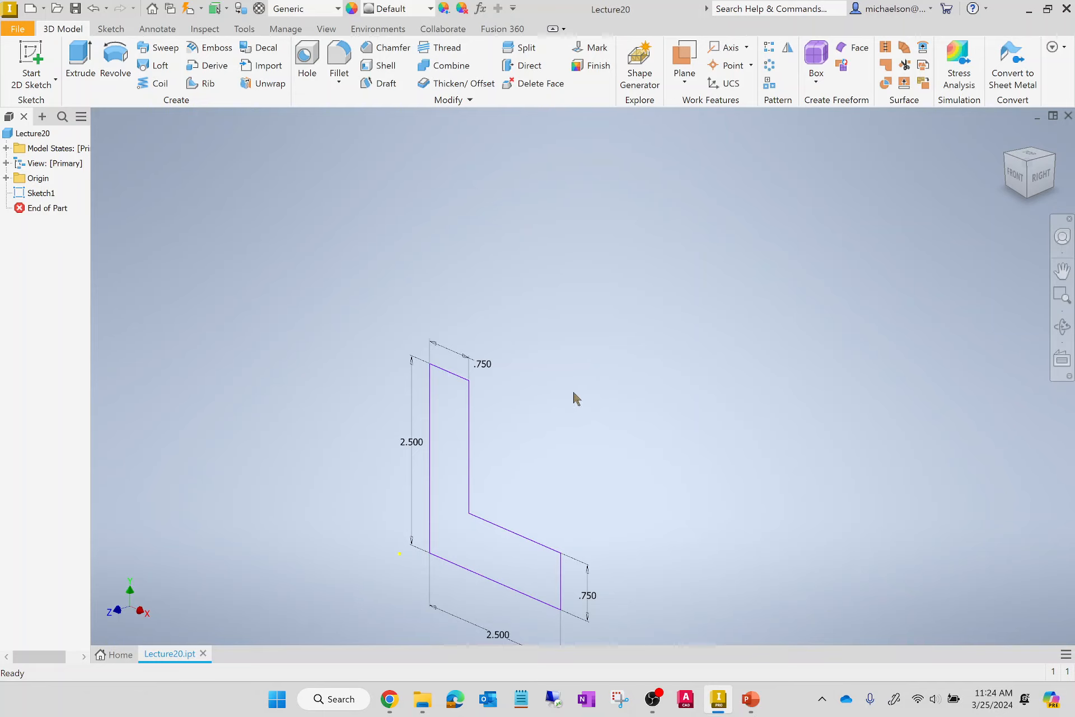
scroll(472, 588, "up", 3)
scroll(487, 566, "down", 5)
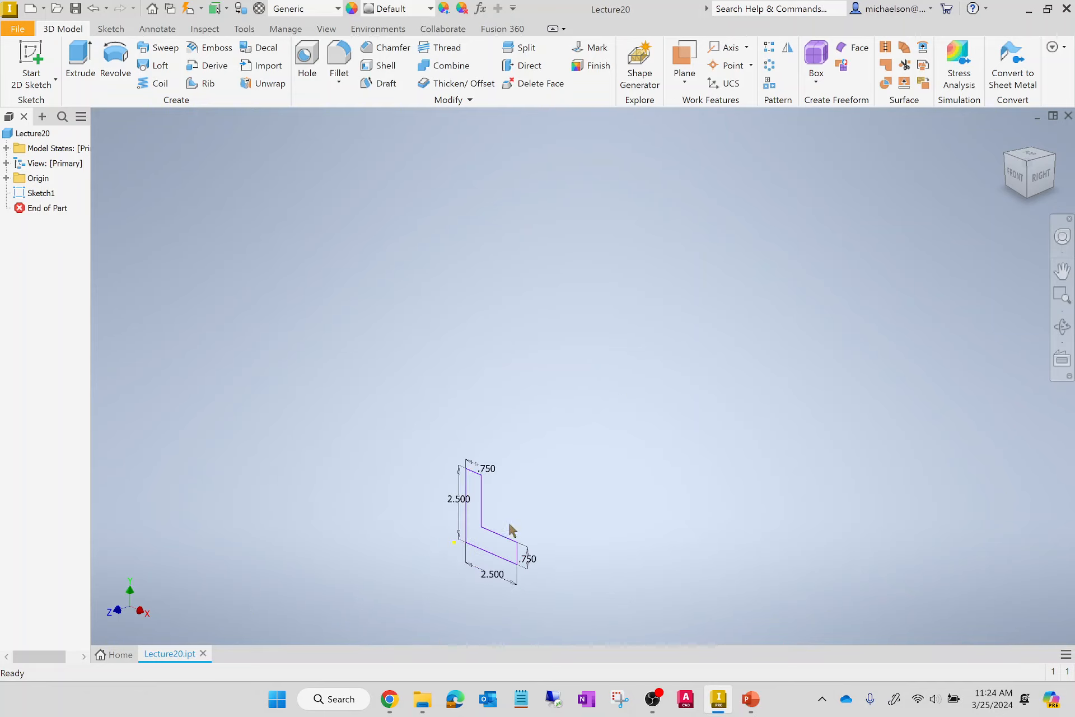
scroll(501, 562, "up", 4)
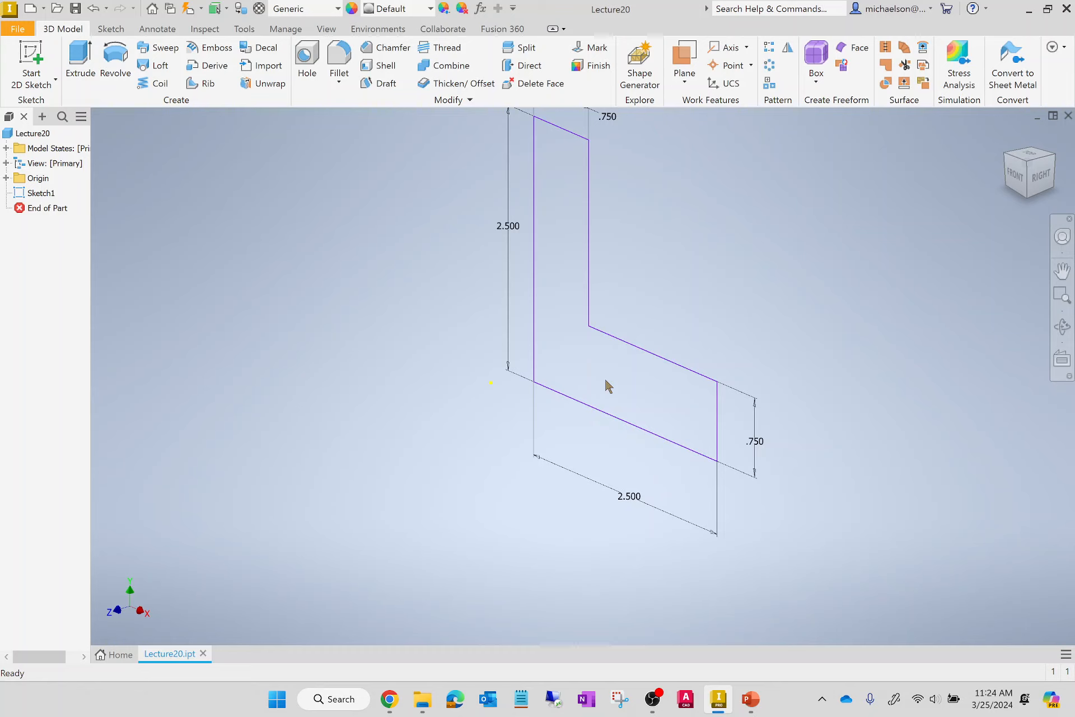
Start an Extrude of the L-profile and set its distance to 2.5 in.
left_click(84, 51)
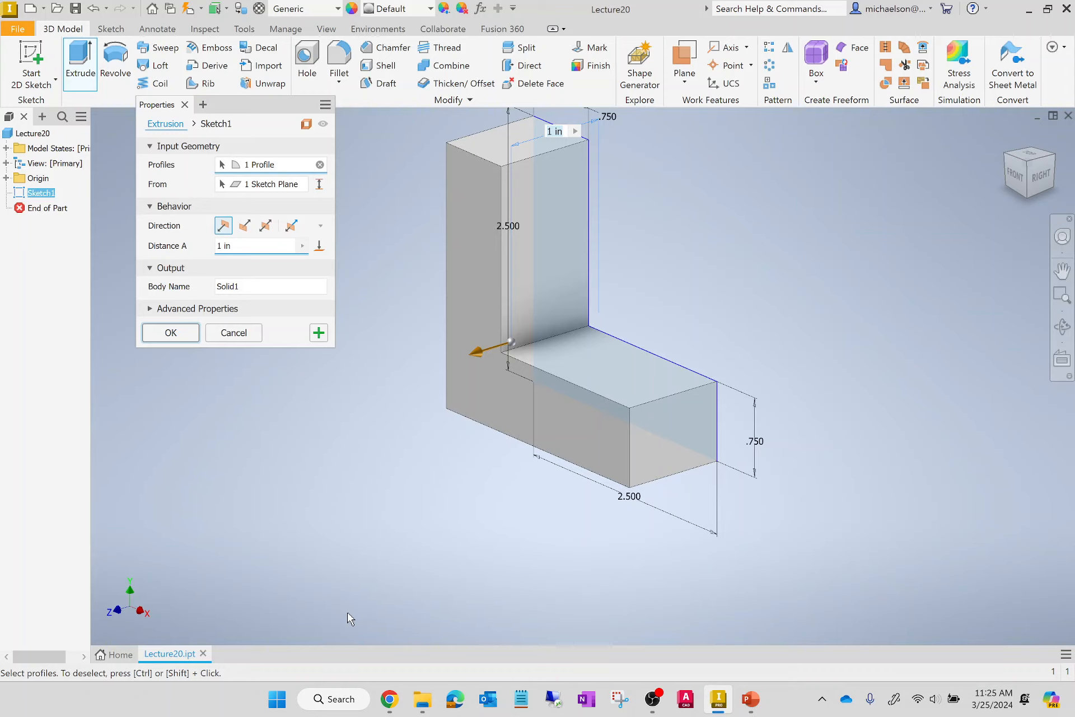
left_click_drag(252, 249, 7, 256)
key("BackSpace")
type("2.5")
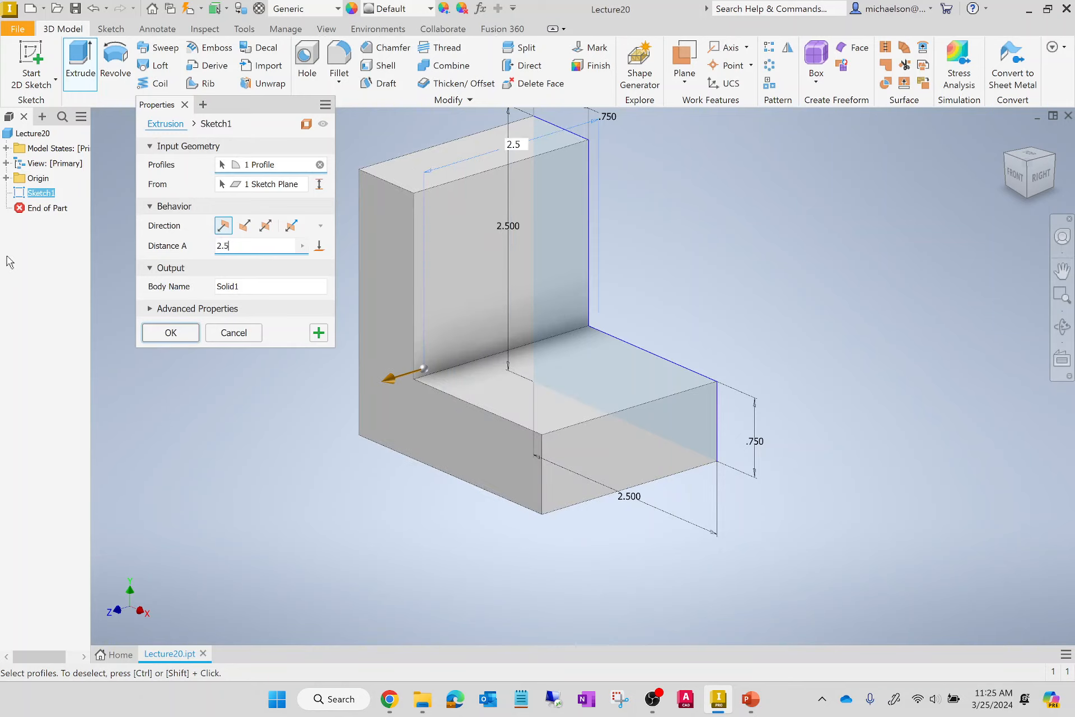
Preview the extrusion with a distance of 1 in, and return the distance to 2.5 in.
scroll(875, 556, "down", 6)
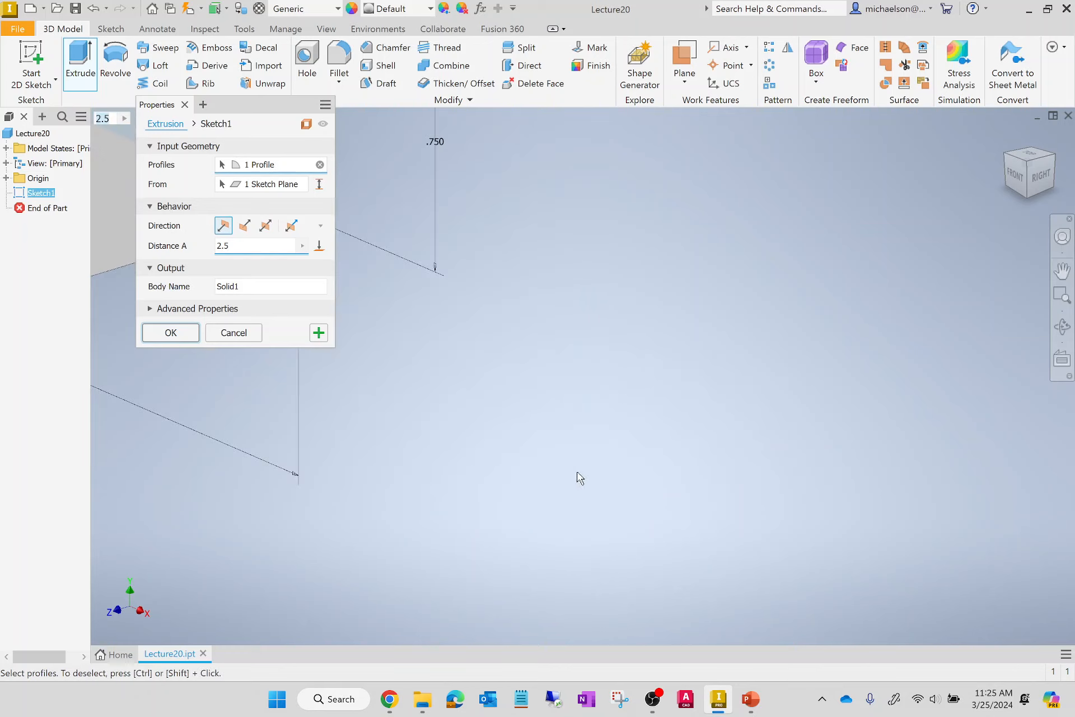
scroll(834, 511, "up", 5)
scroll(837, 508, "up", 3)
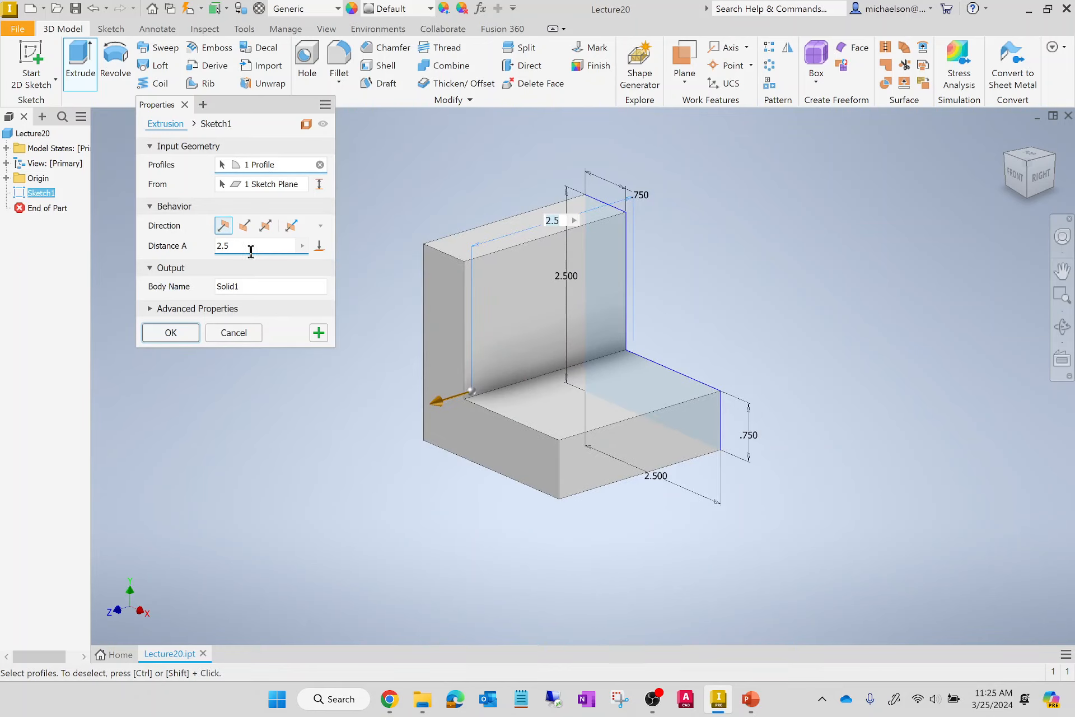
left_click_drag(271, 248, 43, 236)
type("1")
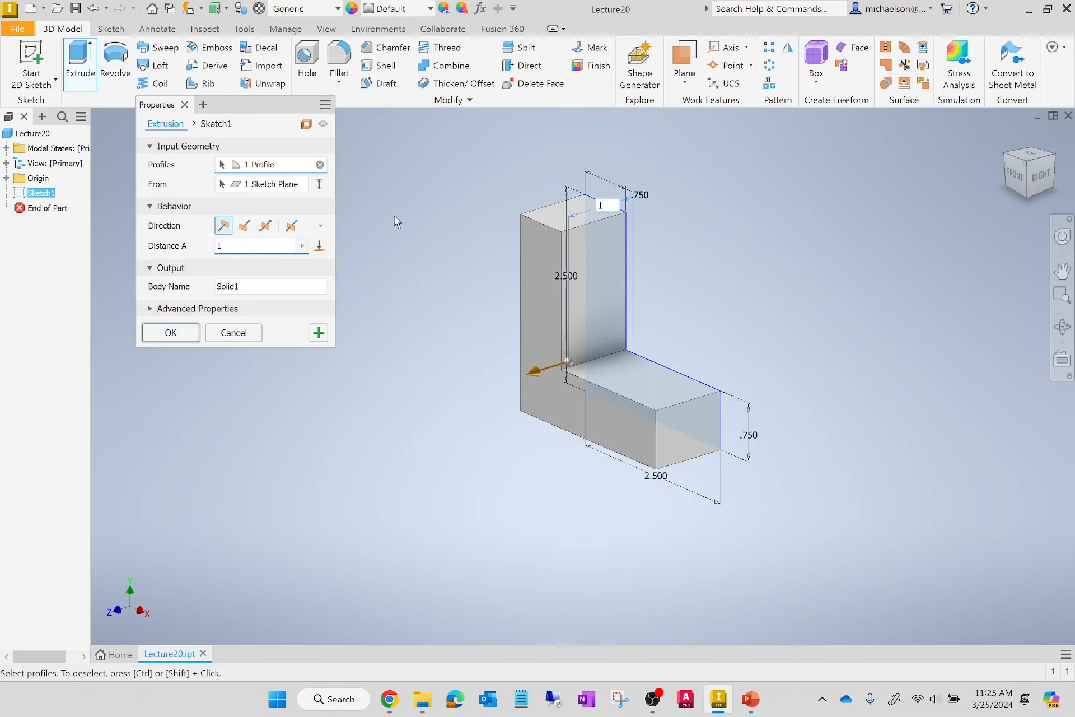
key("BackSpace")
type("2.5")
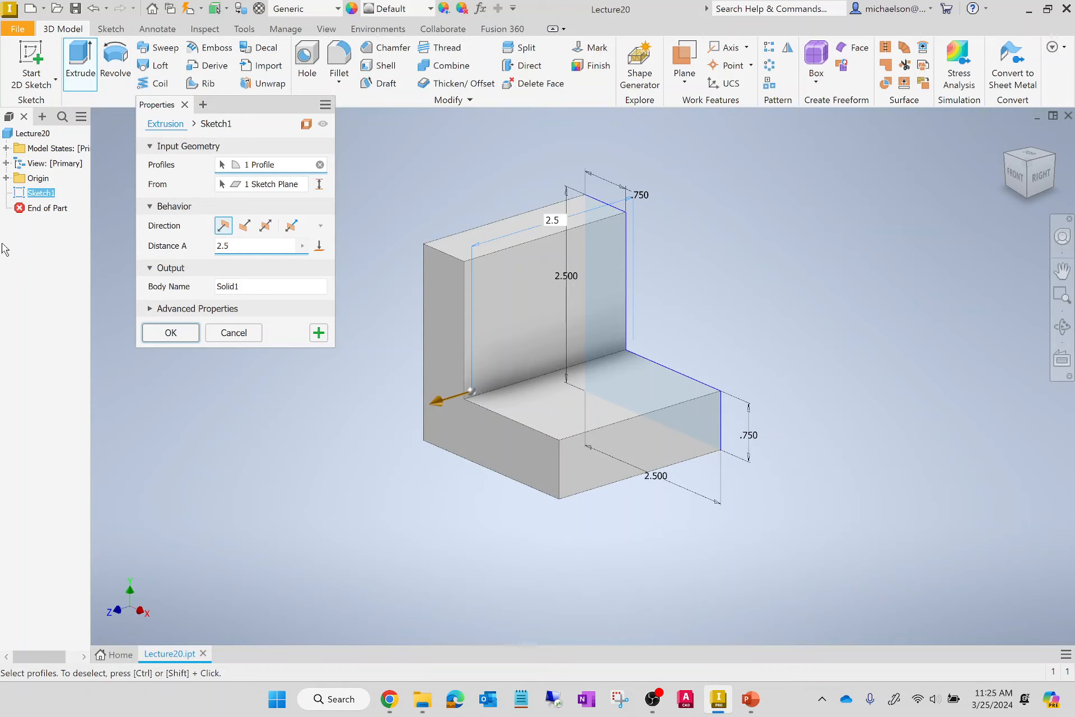
Preview the flipped and symmetric extrusion directions, and complete the extrusion in the default direction.
left_click(245, 234)
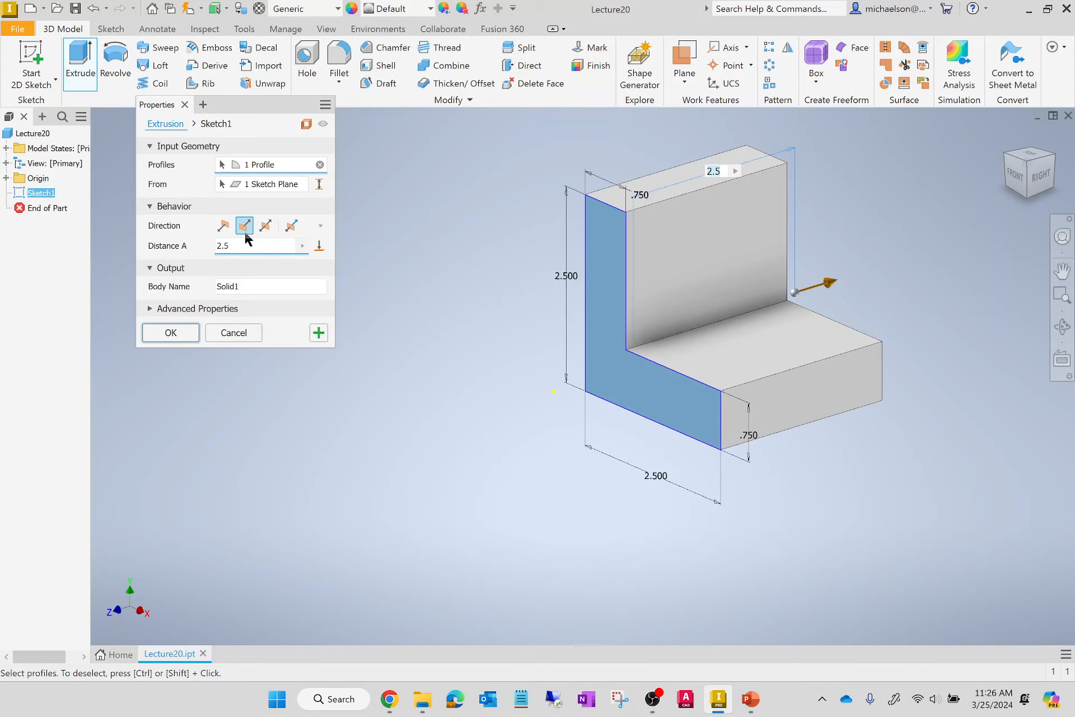
left_click(273, 227)
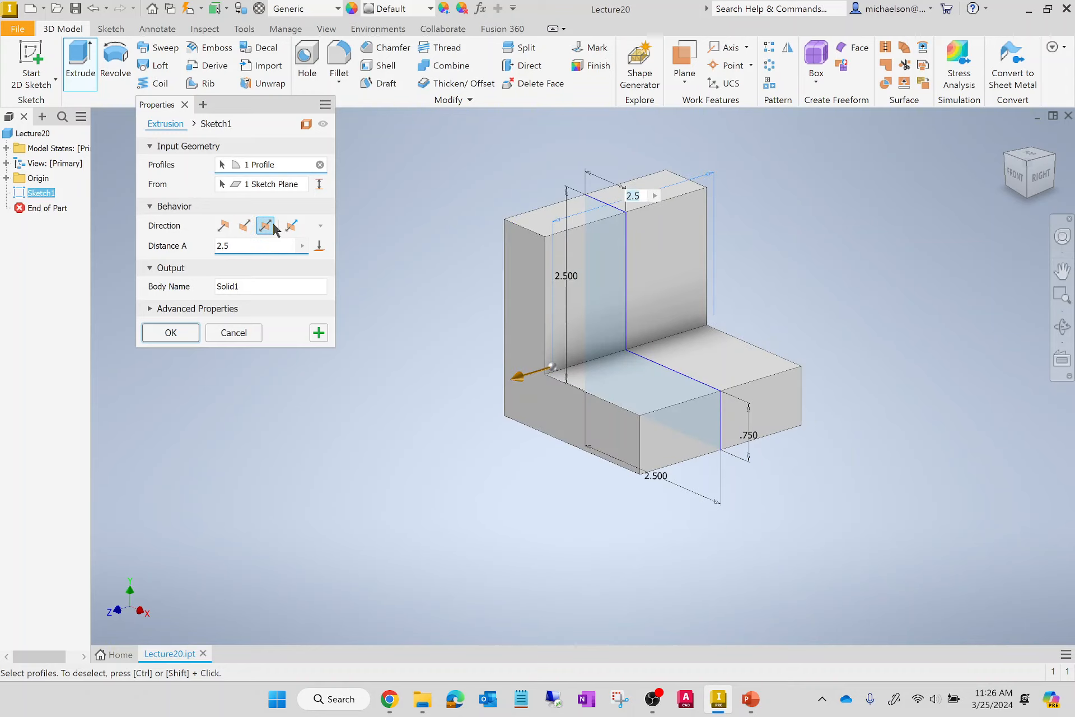
left_click(243, 226)
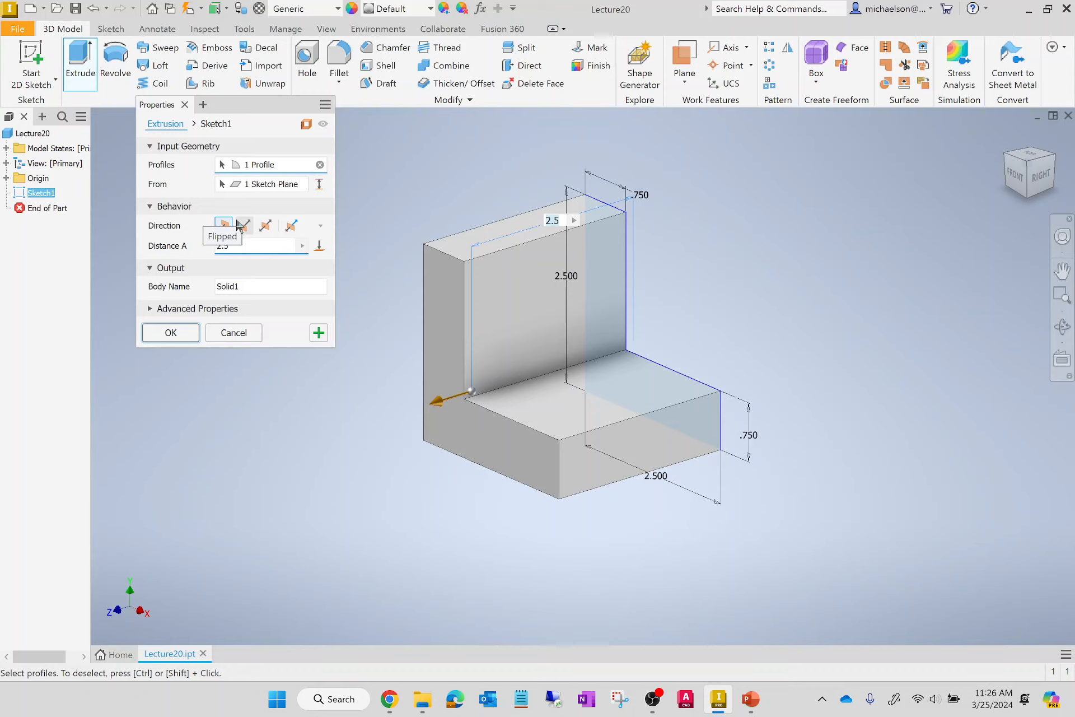
left_click(169, 333)
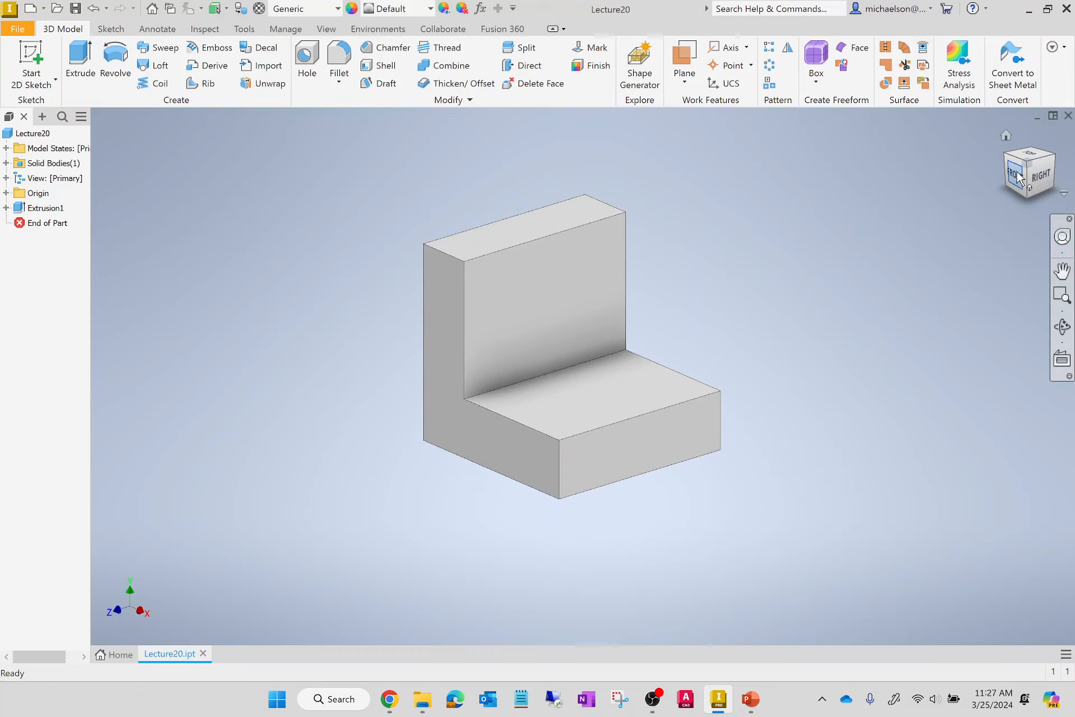
Examine the L-shaped solid from the front, top and right views, and return to the home view.
mouse_move(1035, 182)
left_mouse_down()
mouse_move(1052, 172)
mouse_move(971, 137)
mouse_move(972, 154)
mouse_move(1035, 184)
left_mouse_up()
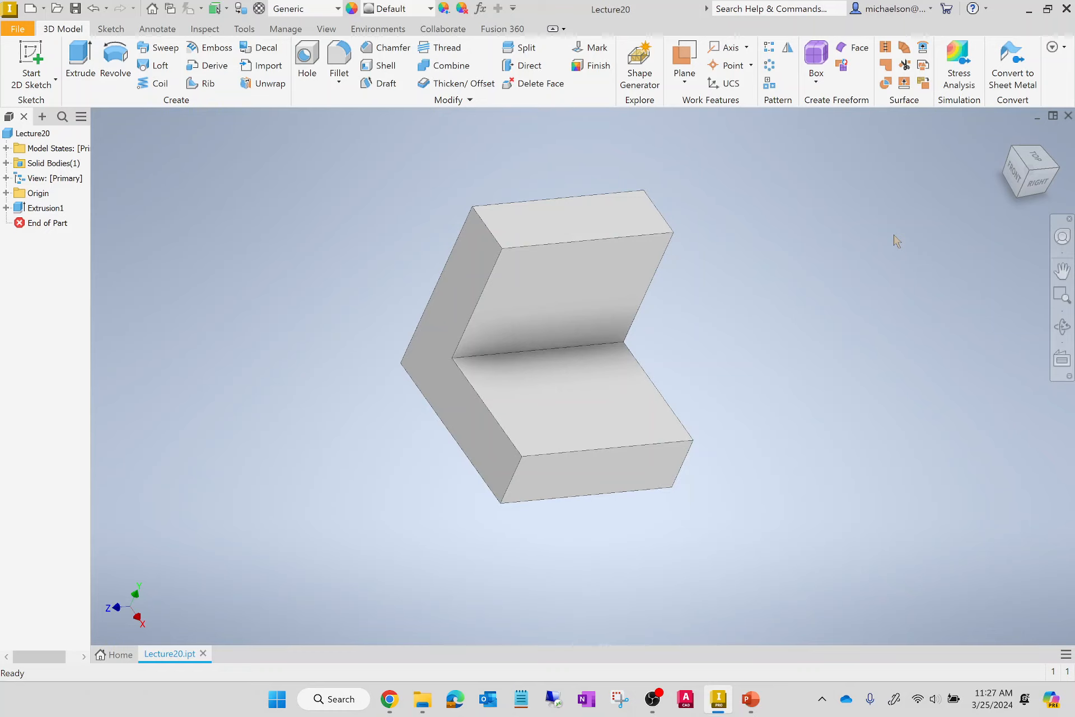
left_click(1019, 180)
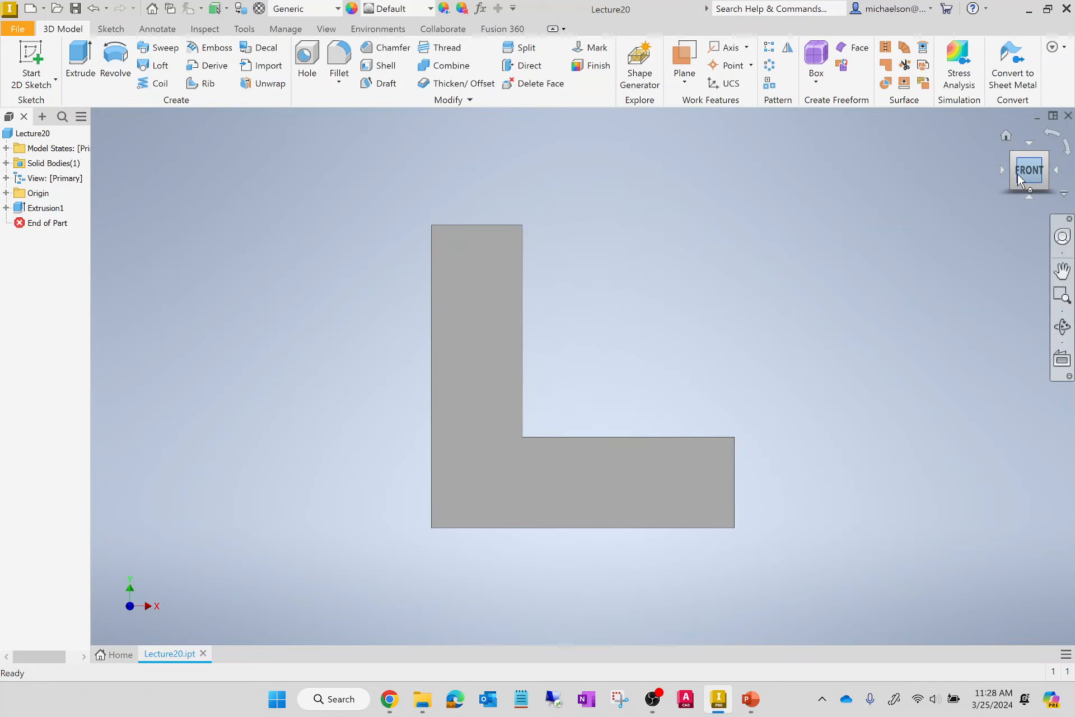
left_click(1029, 147)
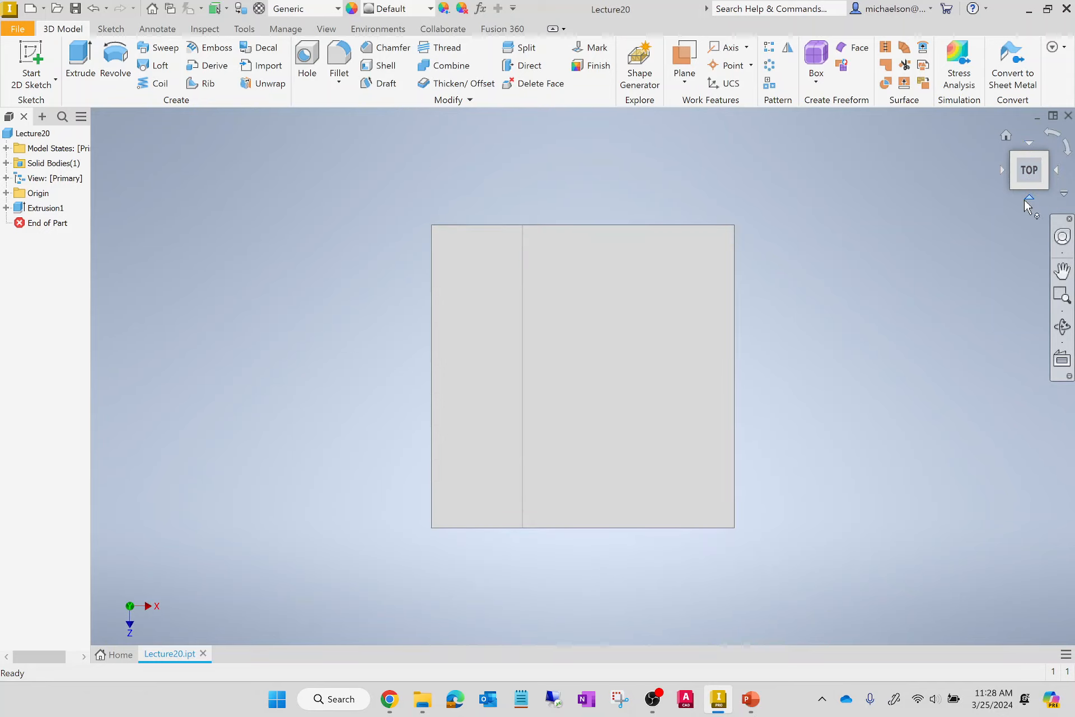
left_click(1028, 201)
left_click(1054, 170)
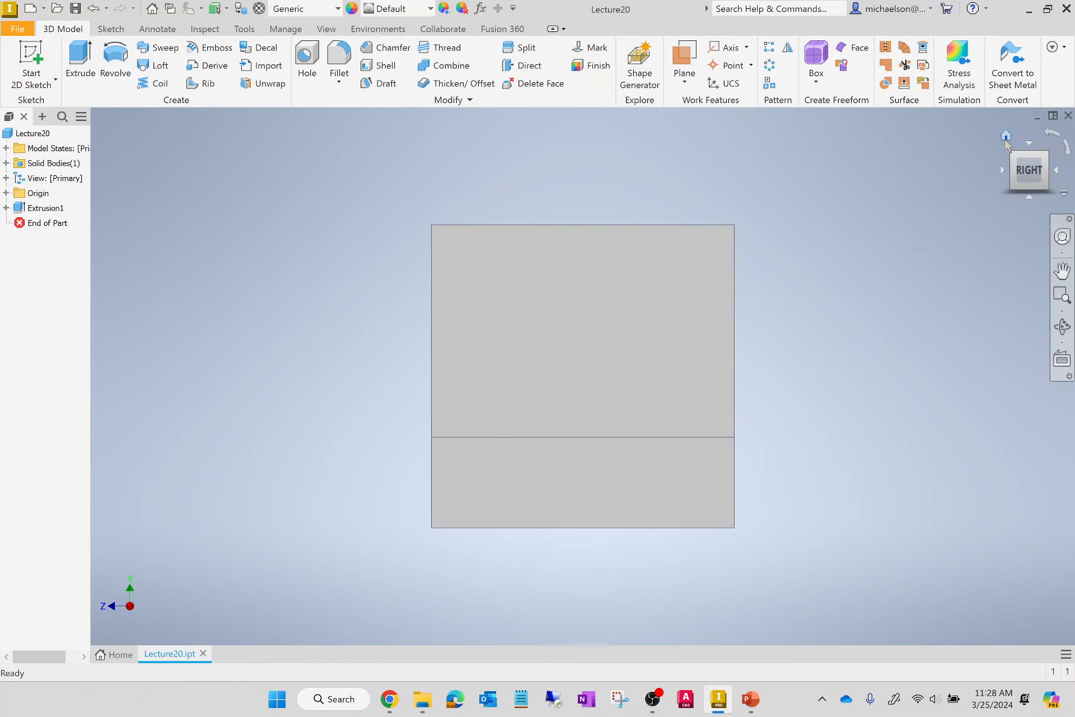
left_click(1006, 137)
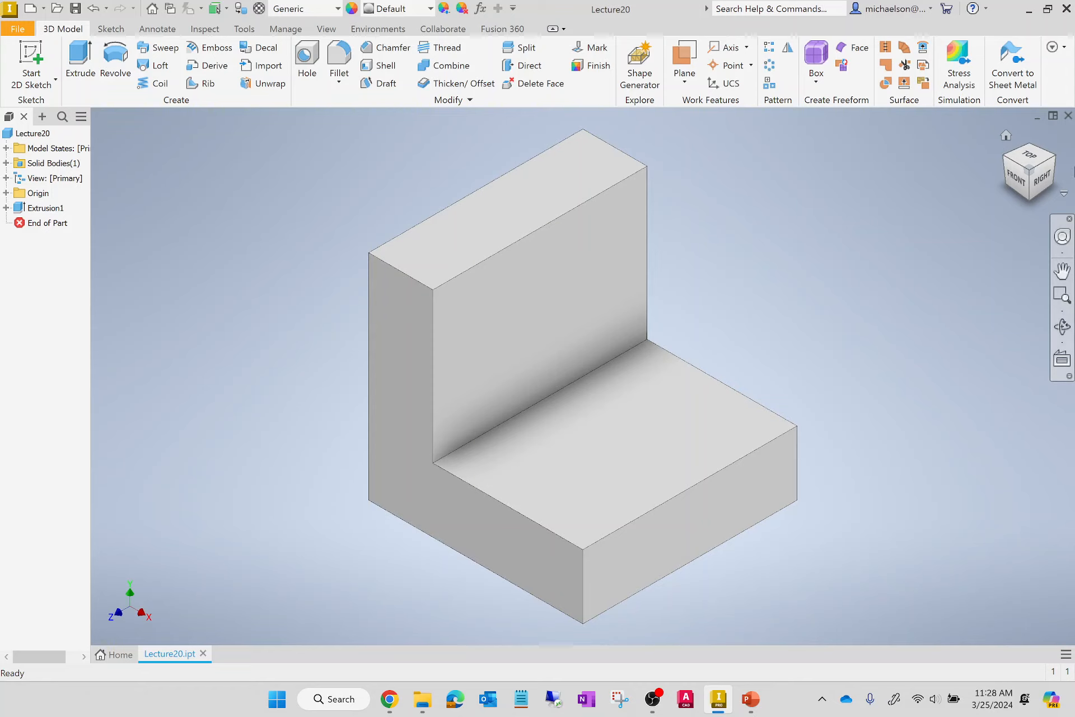
Examine the L-shaped solid from its edge and corner views, including from below, and restore the home view.
left_click(1029, 190)
left_click(1030, 190)
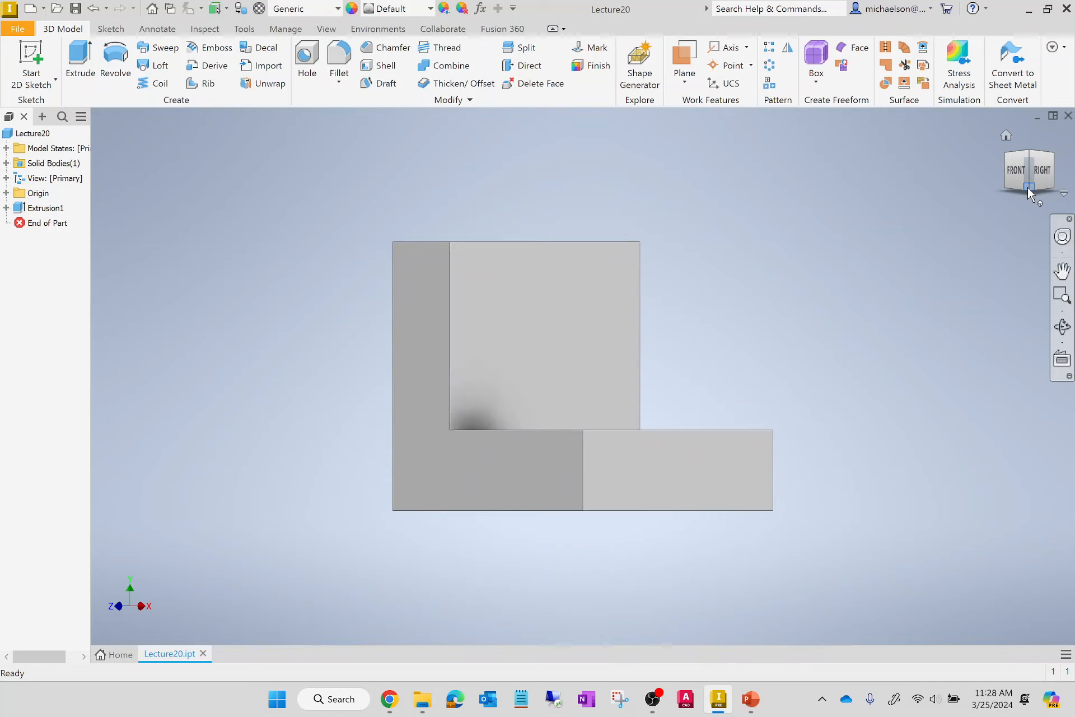
left_click(1030, 159)
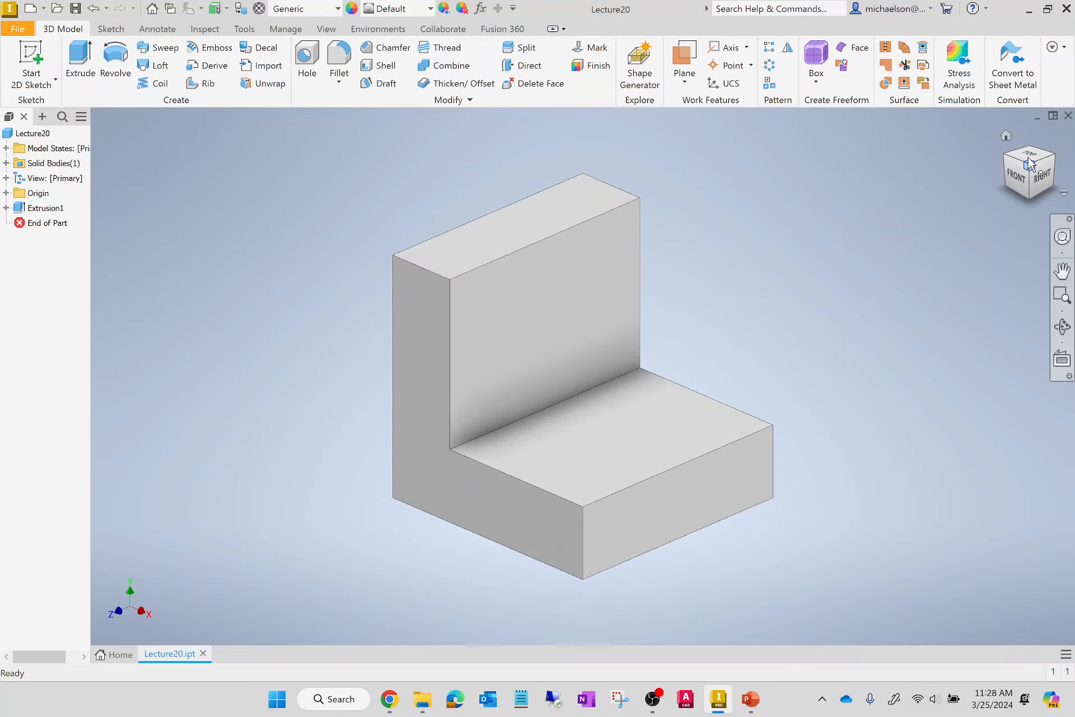
left_click(1006, 159)
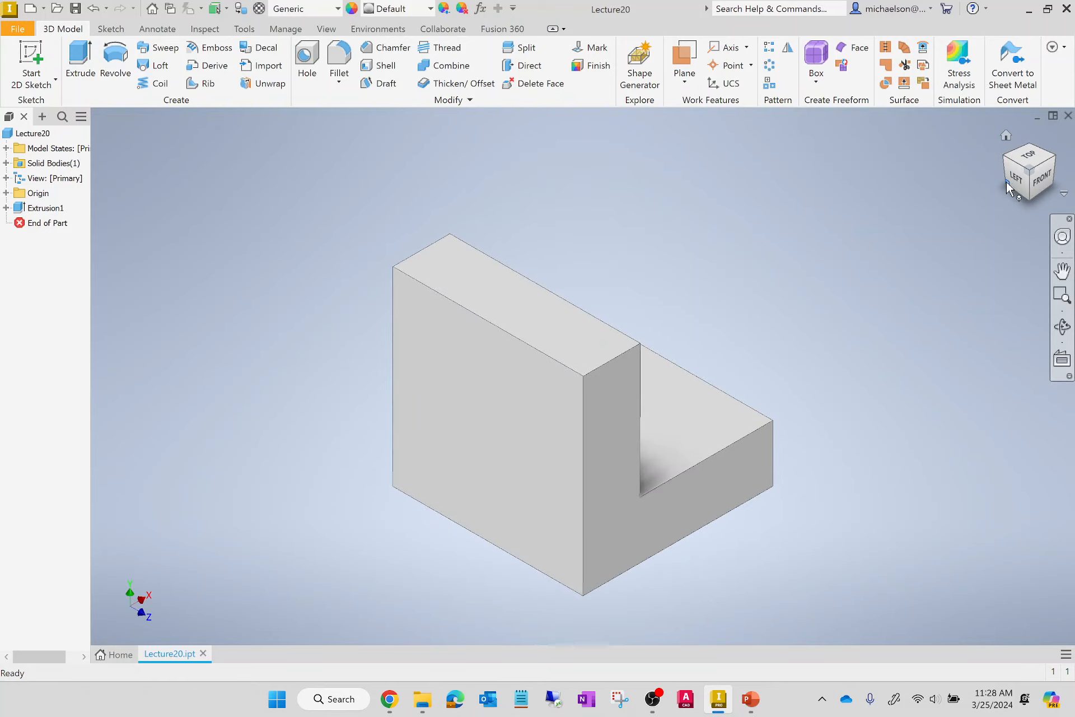
left_click(1009, 190)
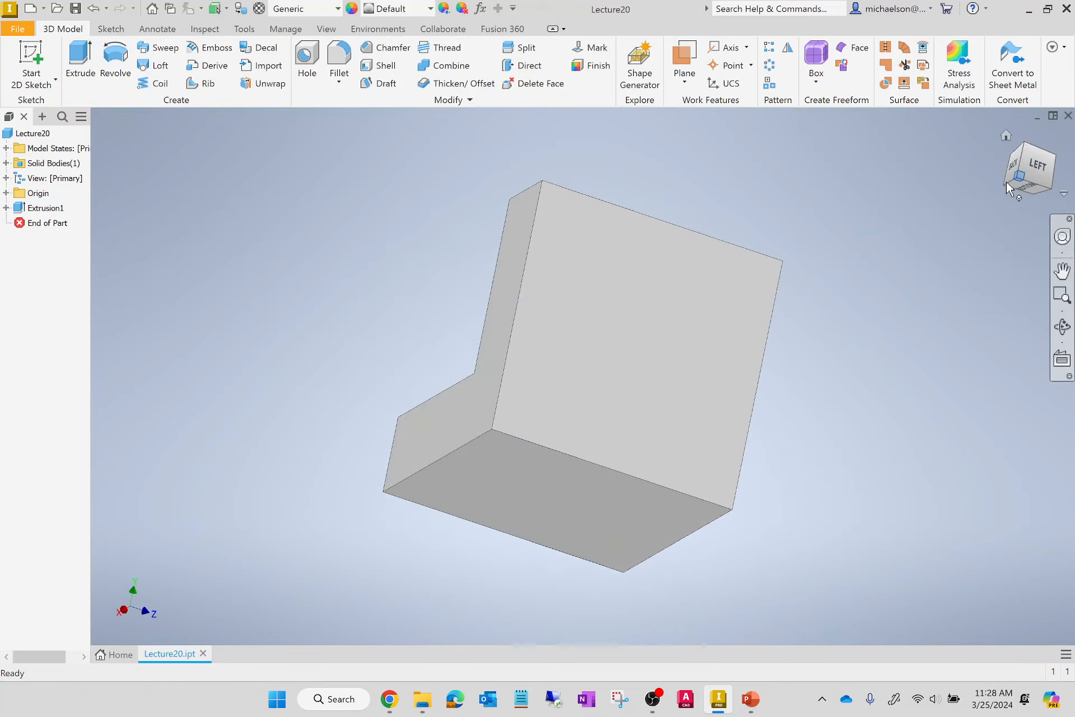
left_click(1007, 137)
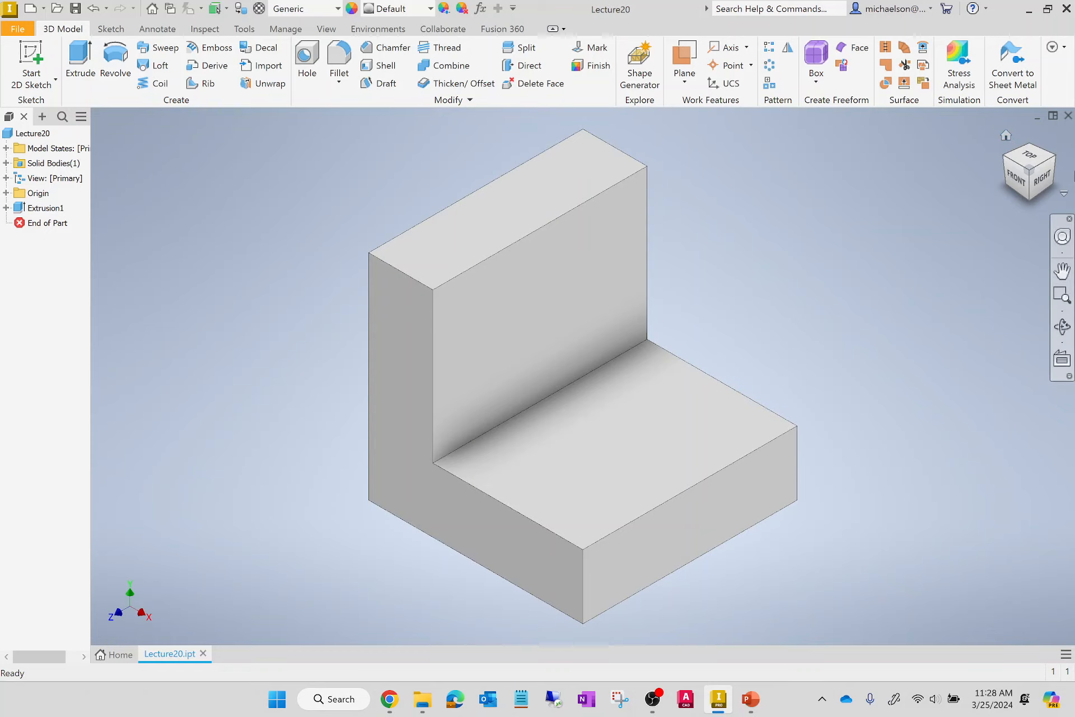
Examine the L-shaped solid by zooming, panning and orbiting with the full navigation wheel, and return to the home view.
left_click(1065, 242)
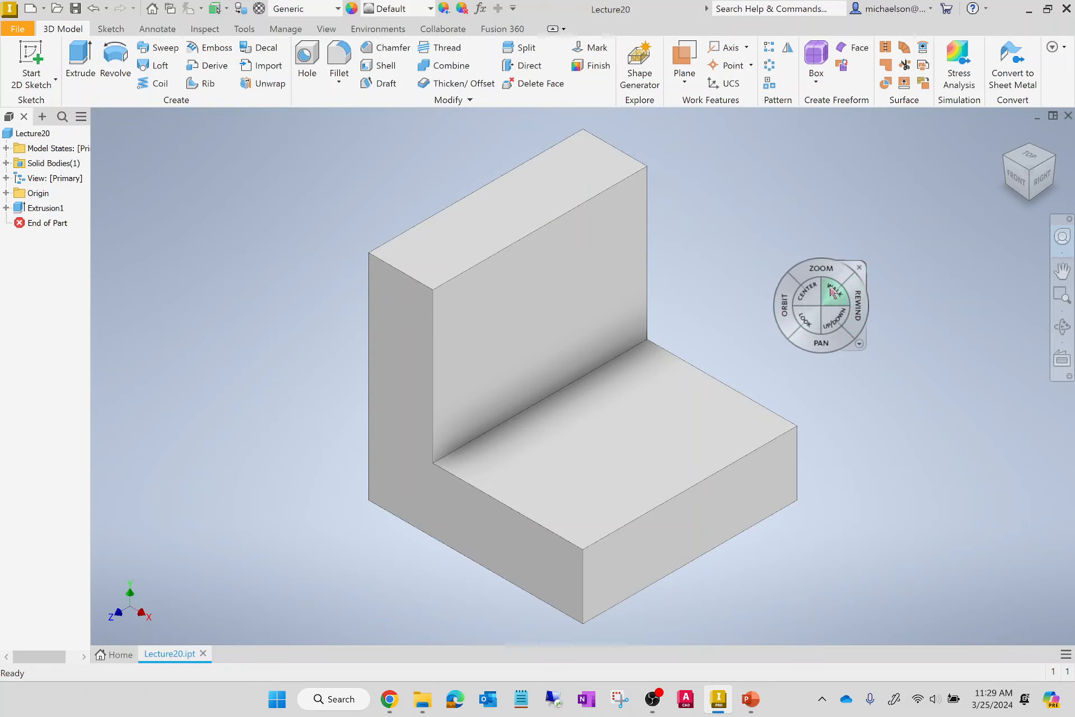
left_click(831, 274)
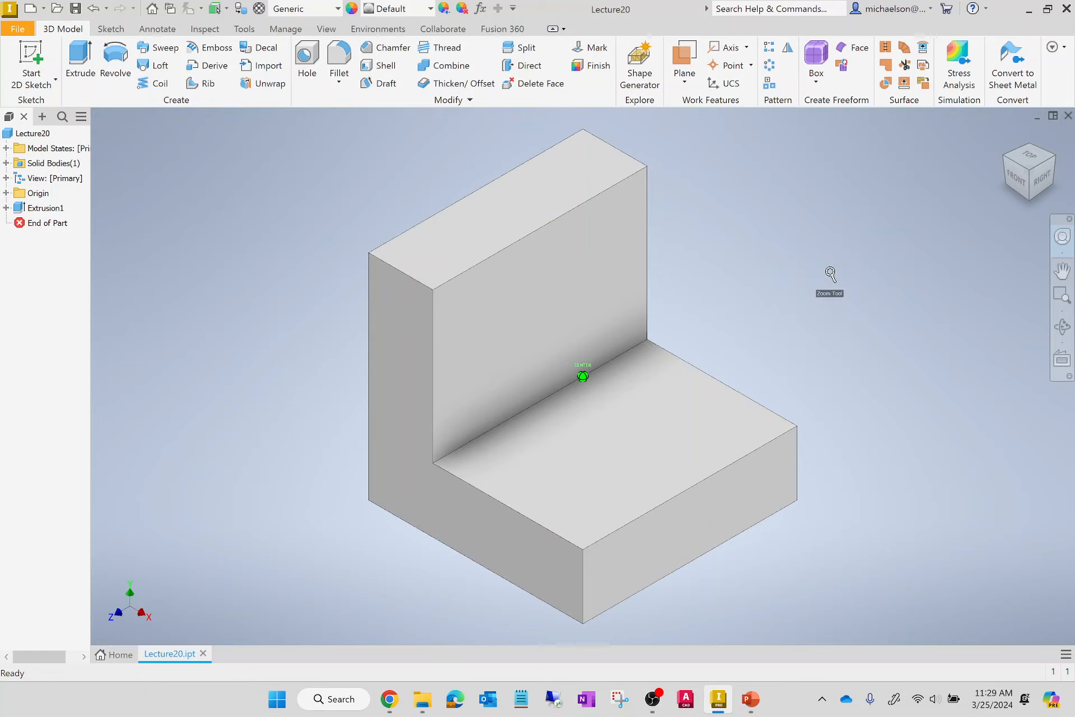
left_click_drag(830, 274, 827, 245)
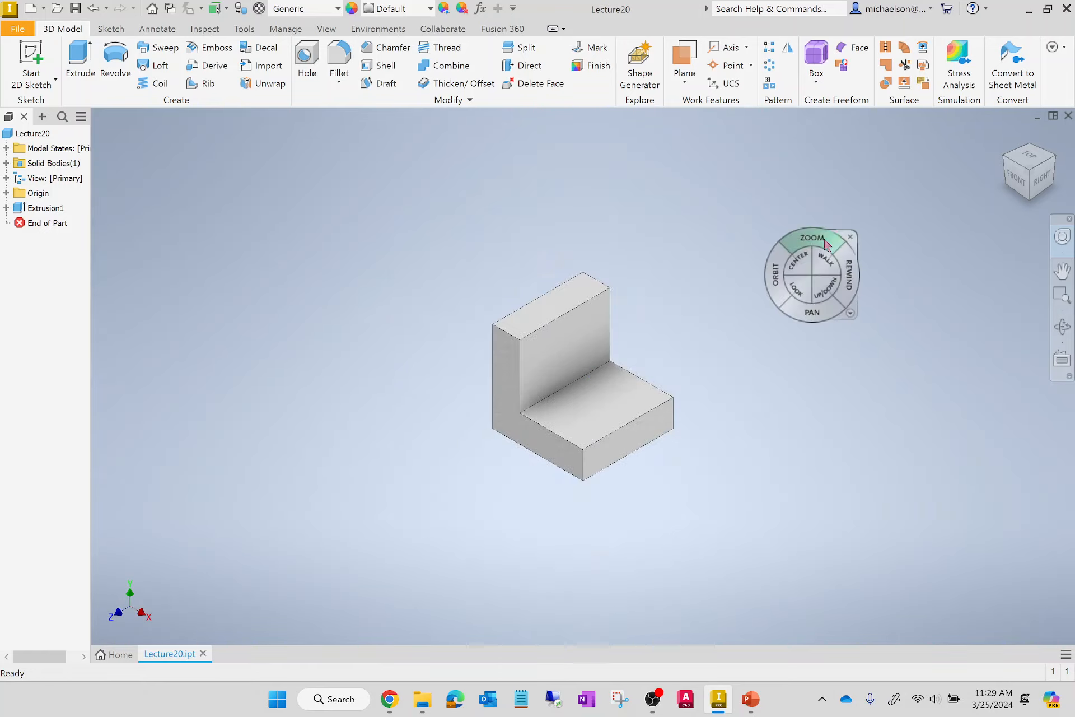
left_click_drag(814, 311, 849, 312)
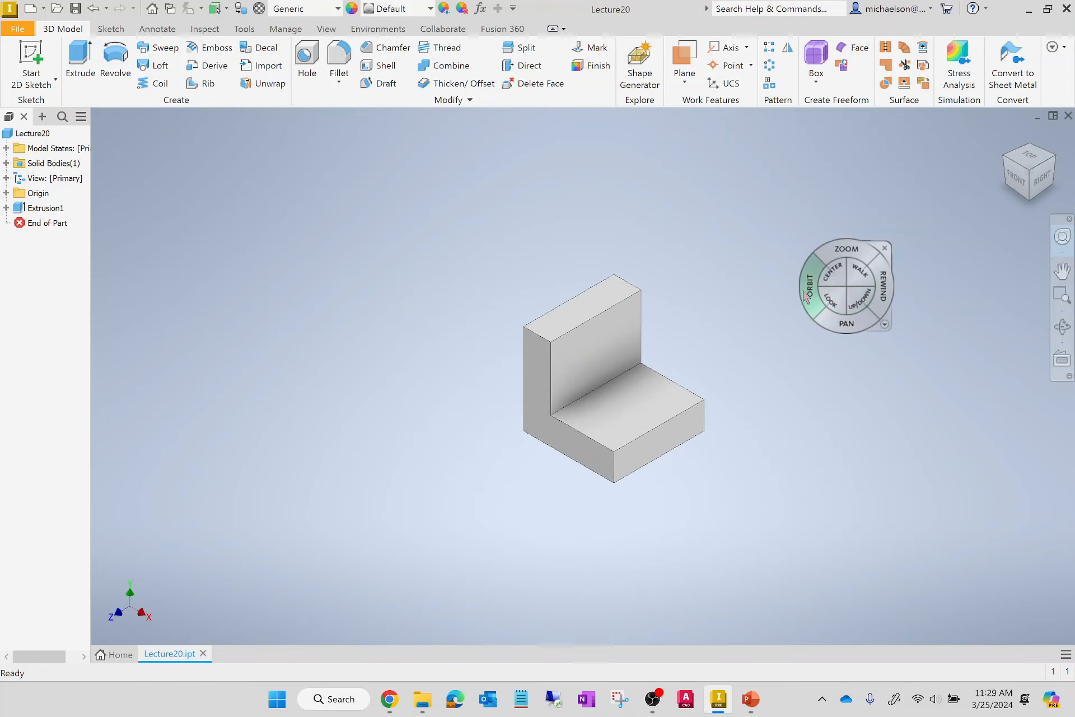
left_click_drag(805, 295, 737, 198)
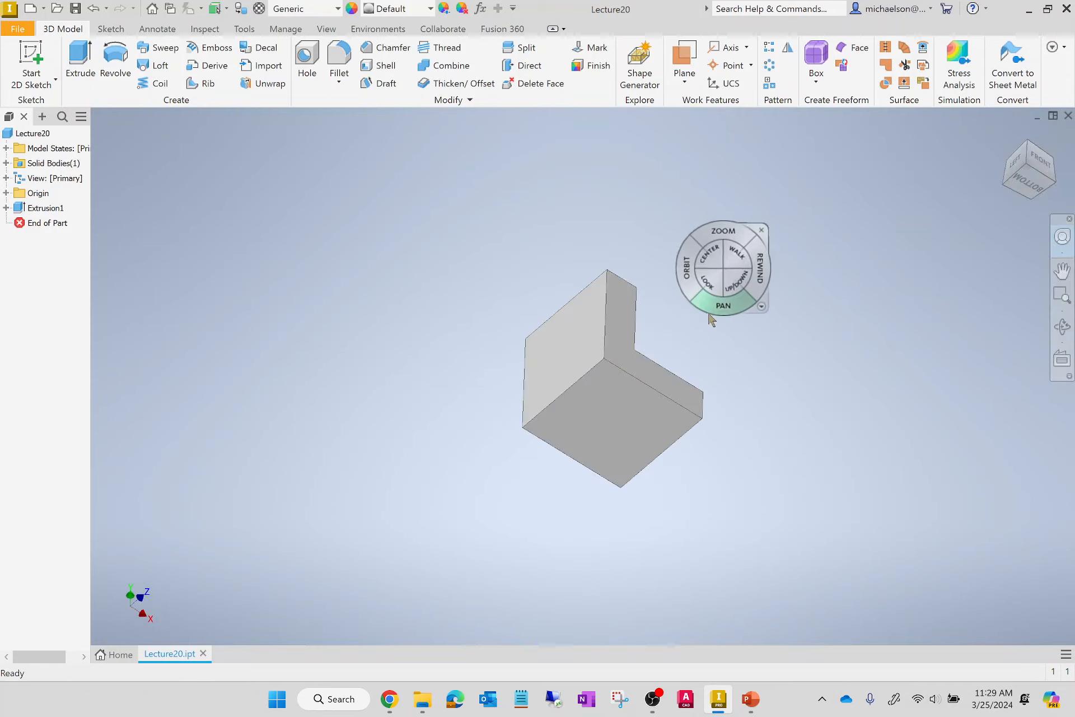
left_click(768, 229)
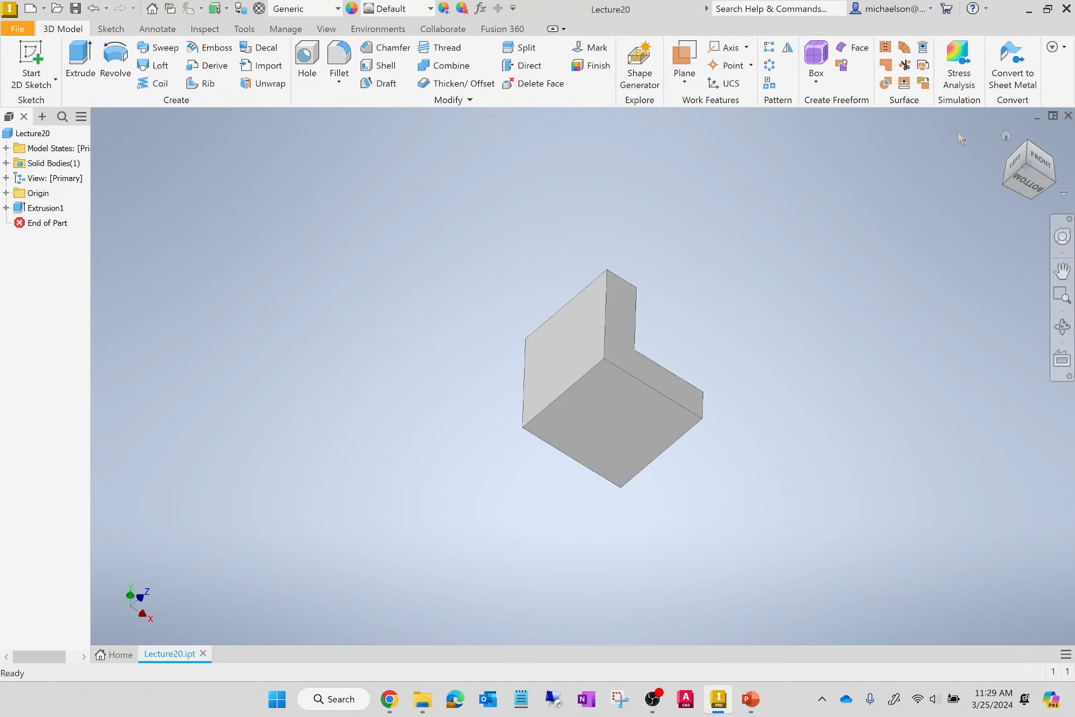
left_click(1006, 135)
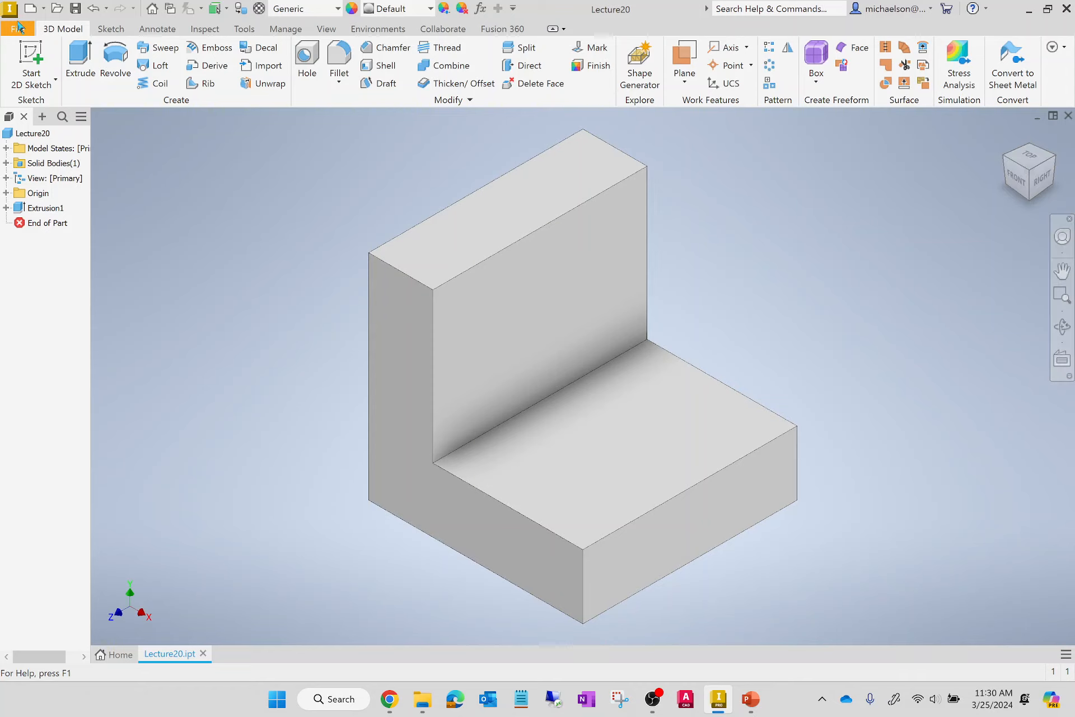
Start a sketch on the solid's topmost face and draw a closed inverted-L profile beside the solid, about 2.23 in wide and 2.61 in tall.
left_click(31, 62)
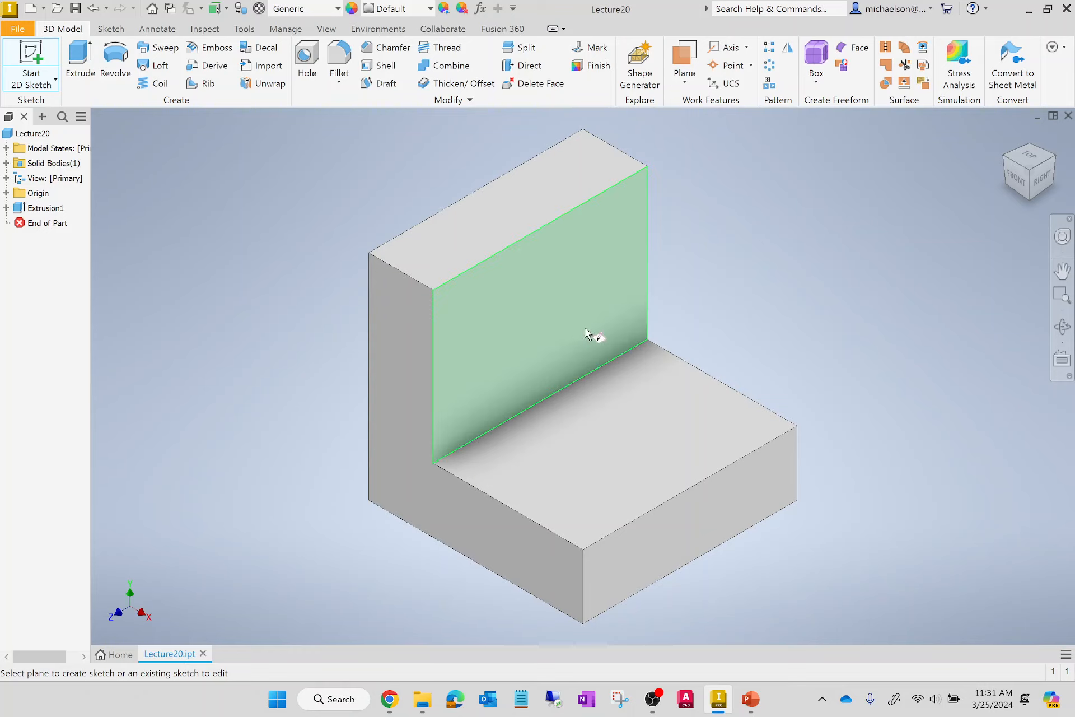
left_click(600, 155)
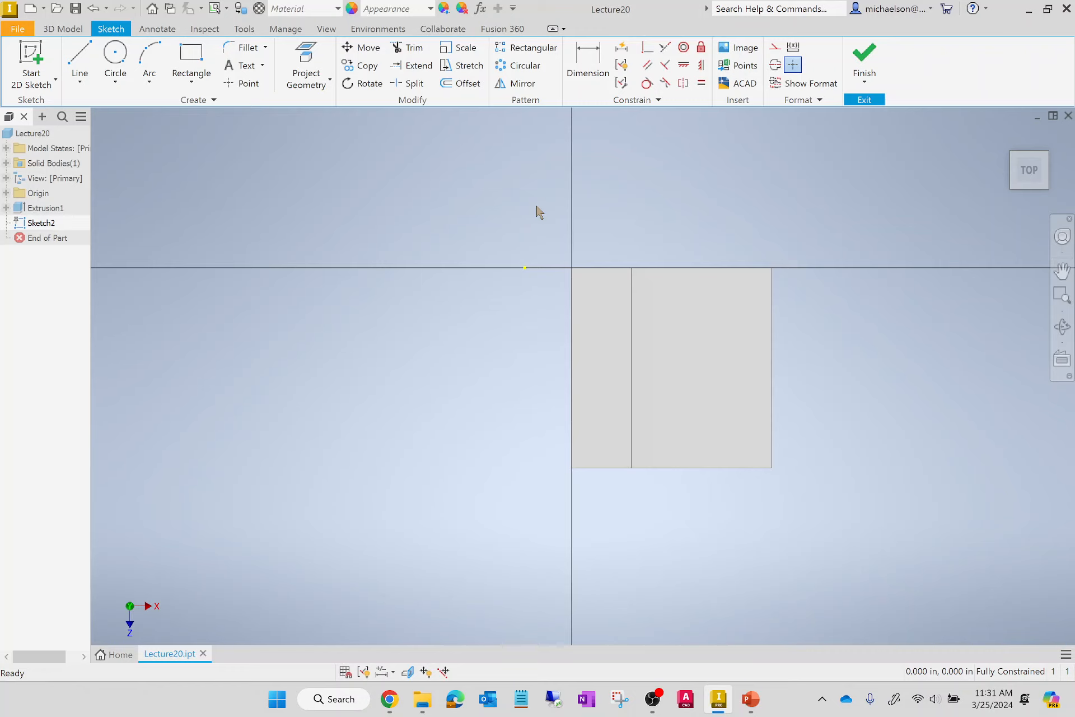
left_click(80, 59)
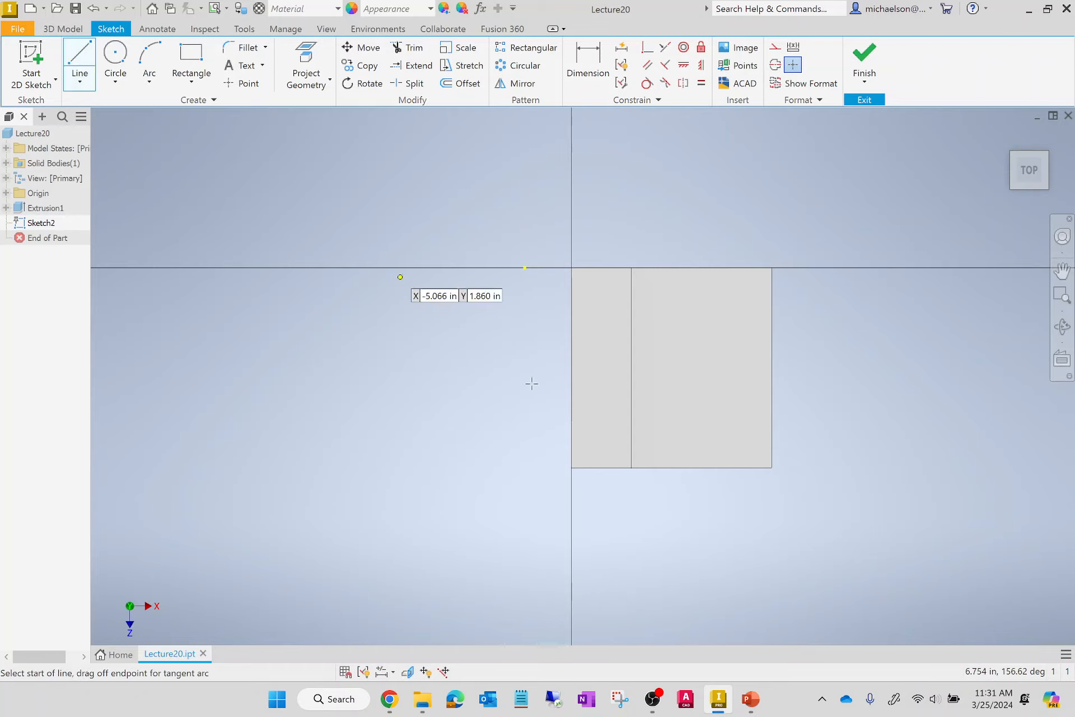
left_click(341, 315)
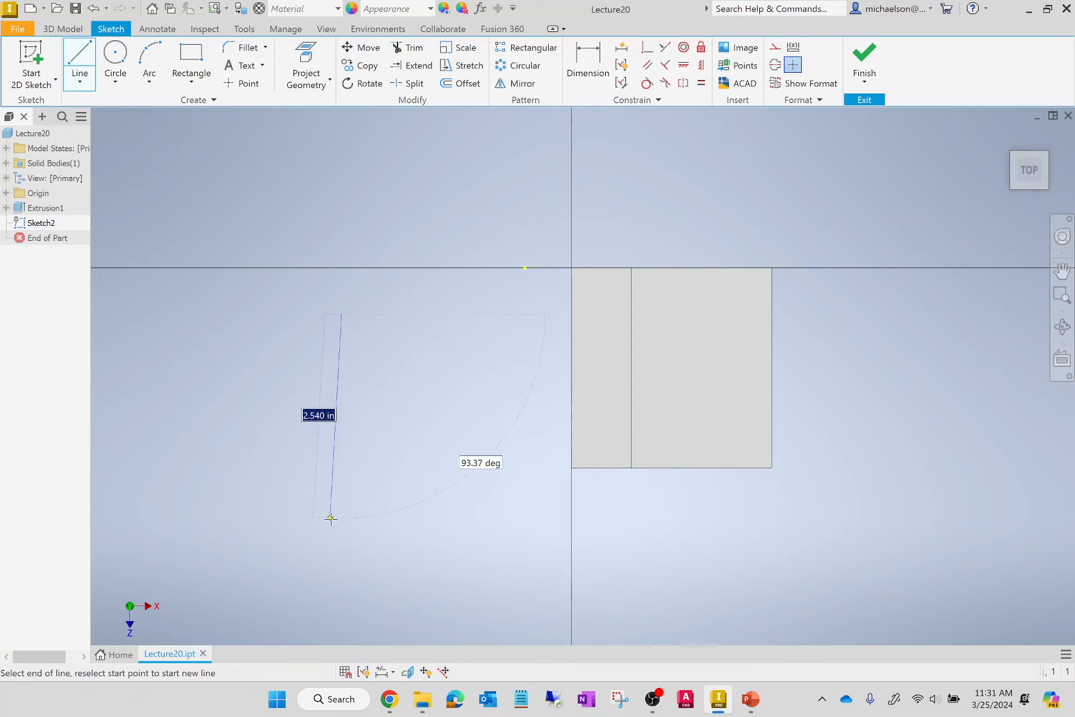
left_click(341, 522)
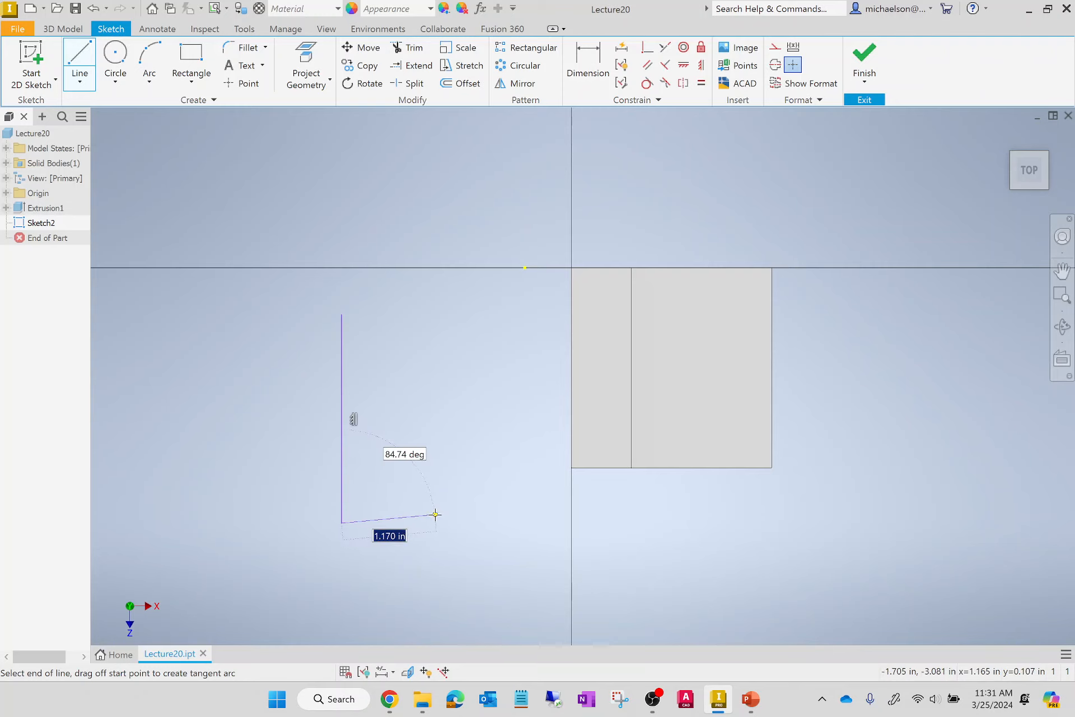
left_click(418, 522)
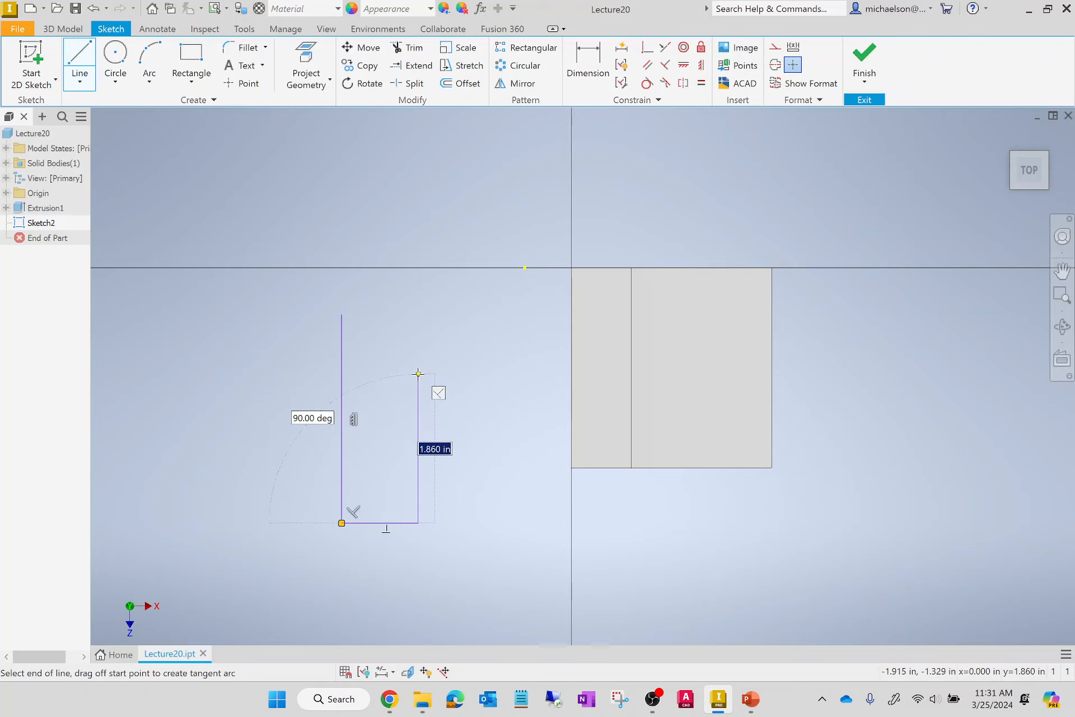
left_click(418, 373)
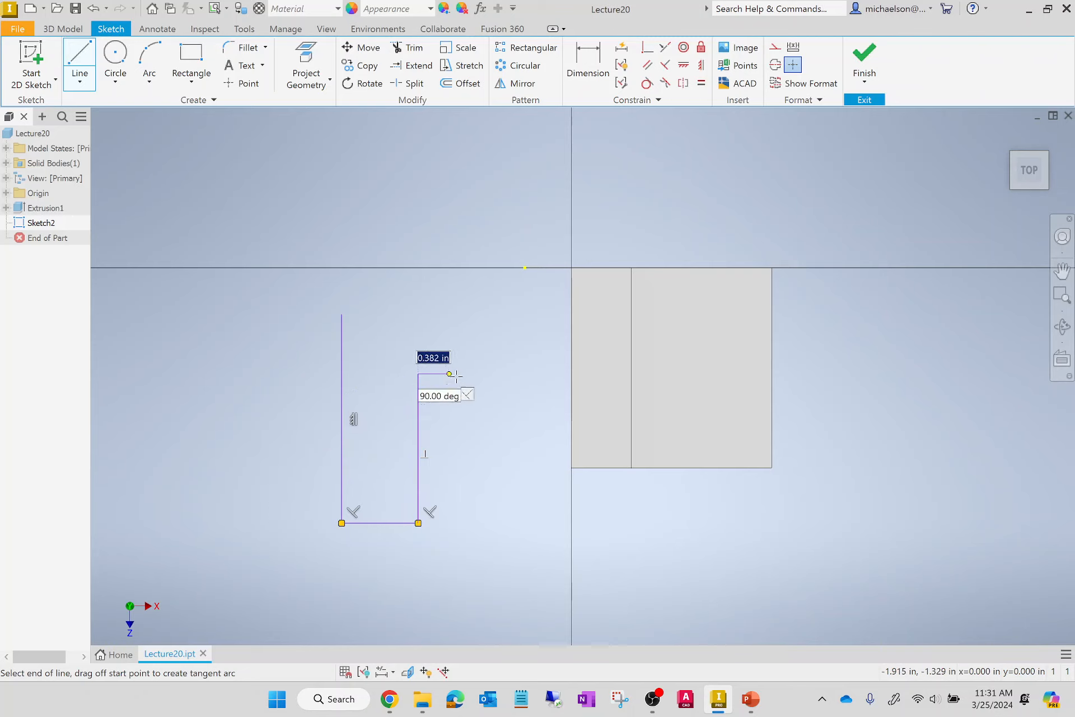
left_click(521, 374)
left_click(521, 314)
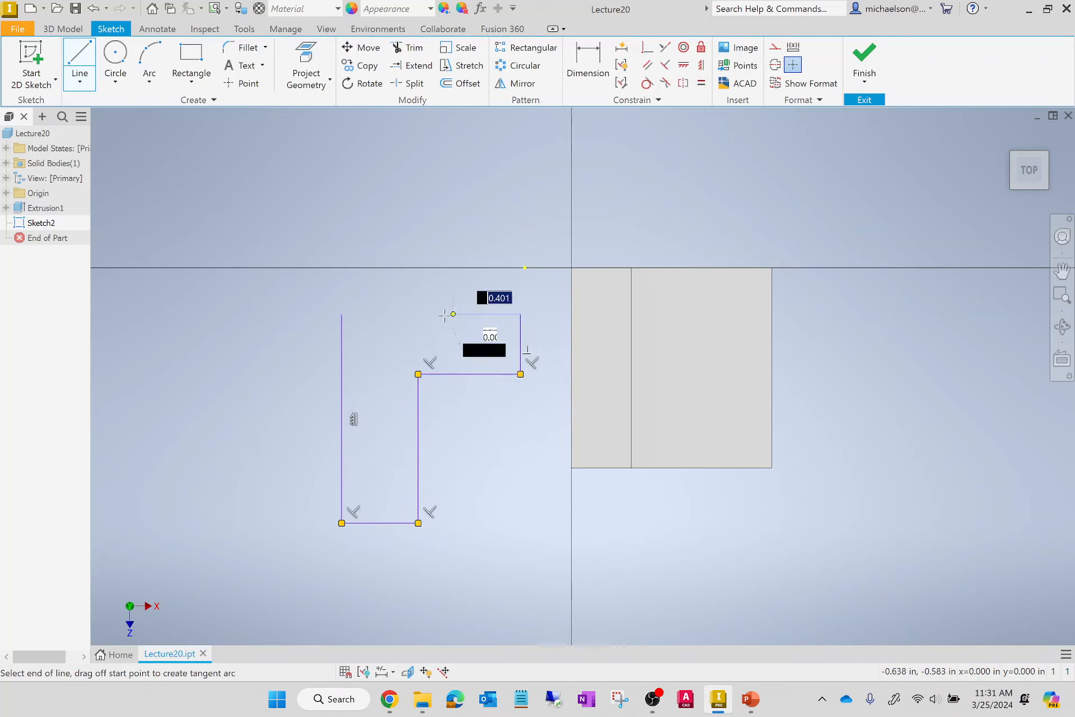
left_click(342, 314)
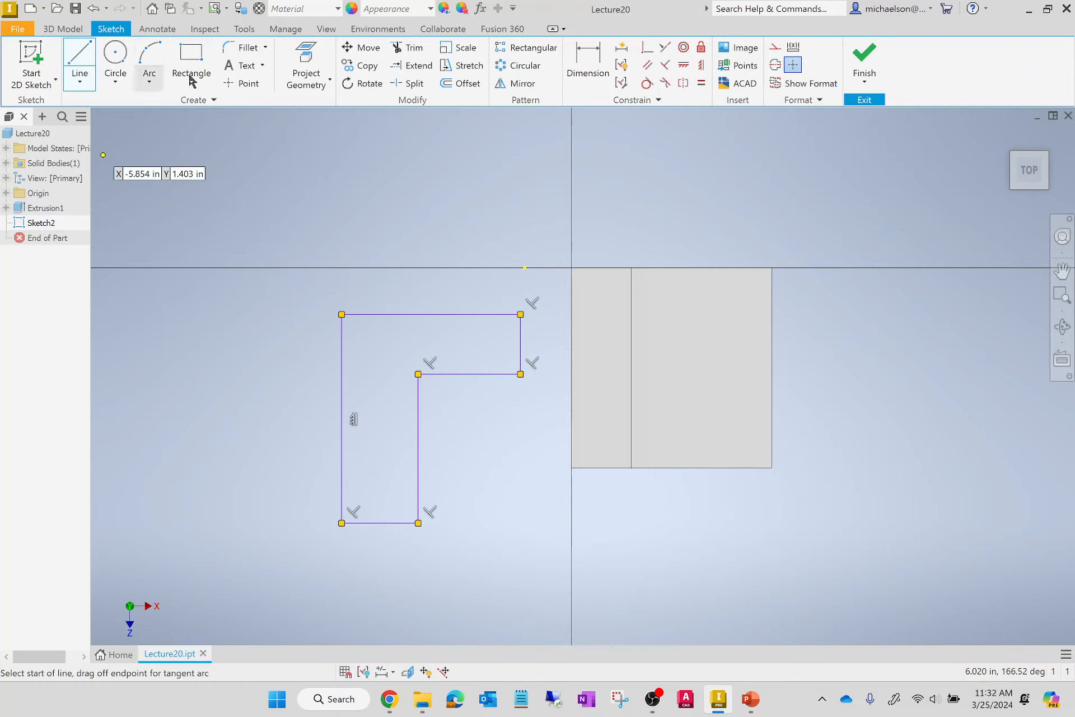
Dimension the L profile's long left edge and its bottom edge, keeping both sizes as drawn.
left_click(570, 70)
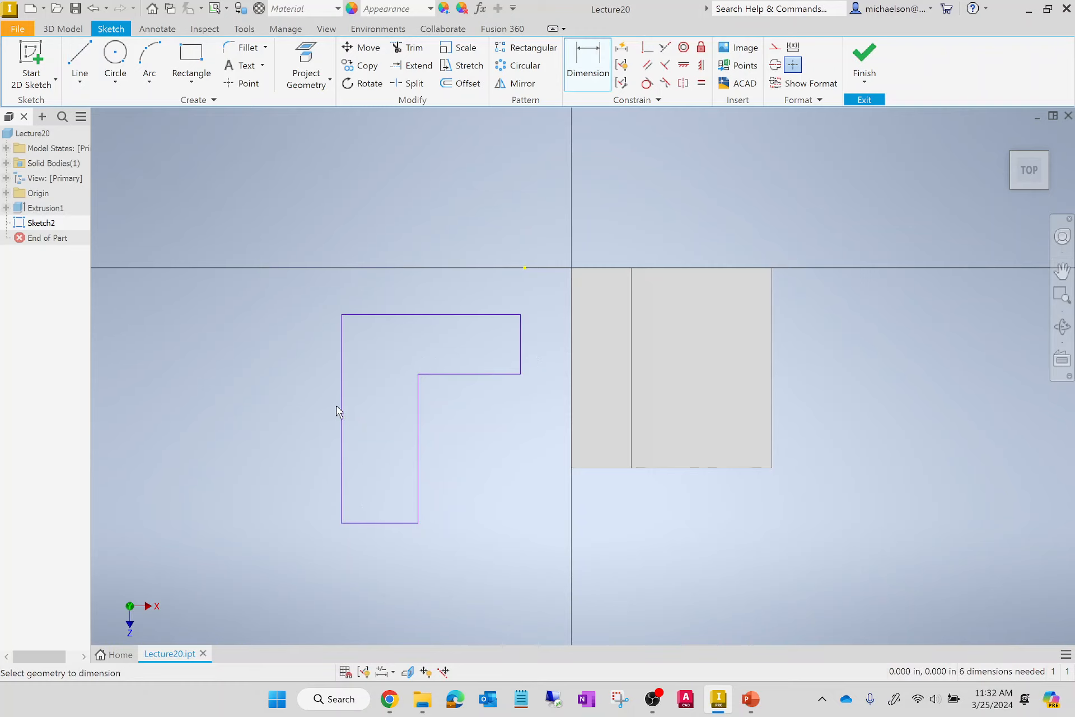
left_click(339, 412)
left_click(302, 423)
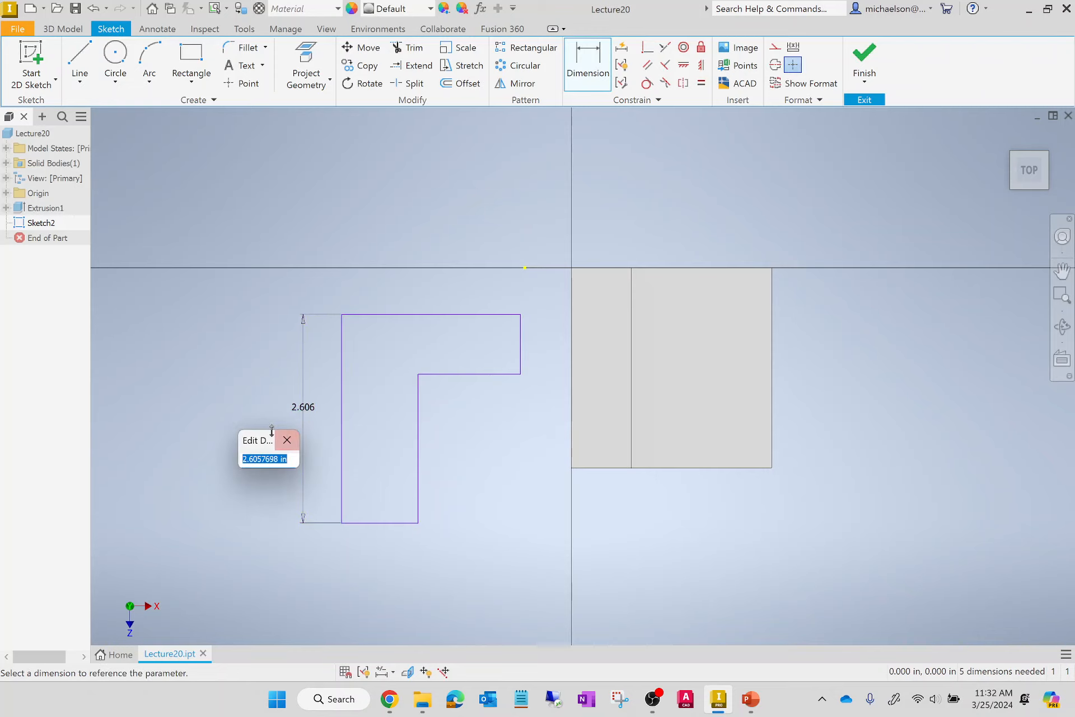
left_click(288, 438)
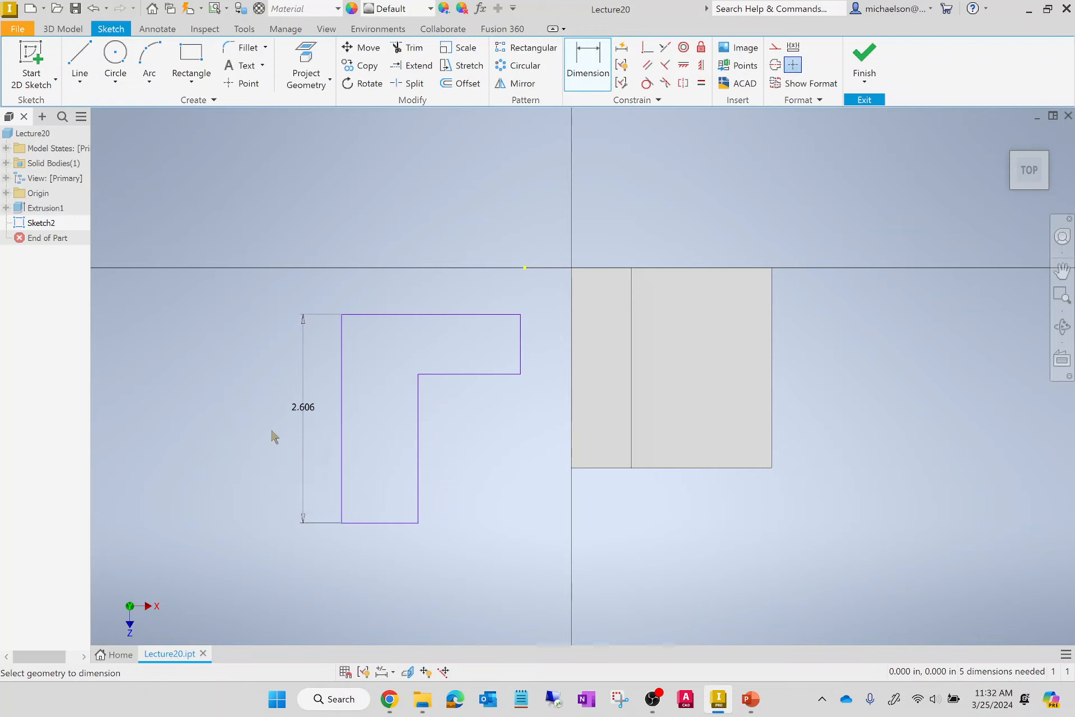
left_click(379, 527)
left_click(403, 542)
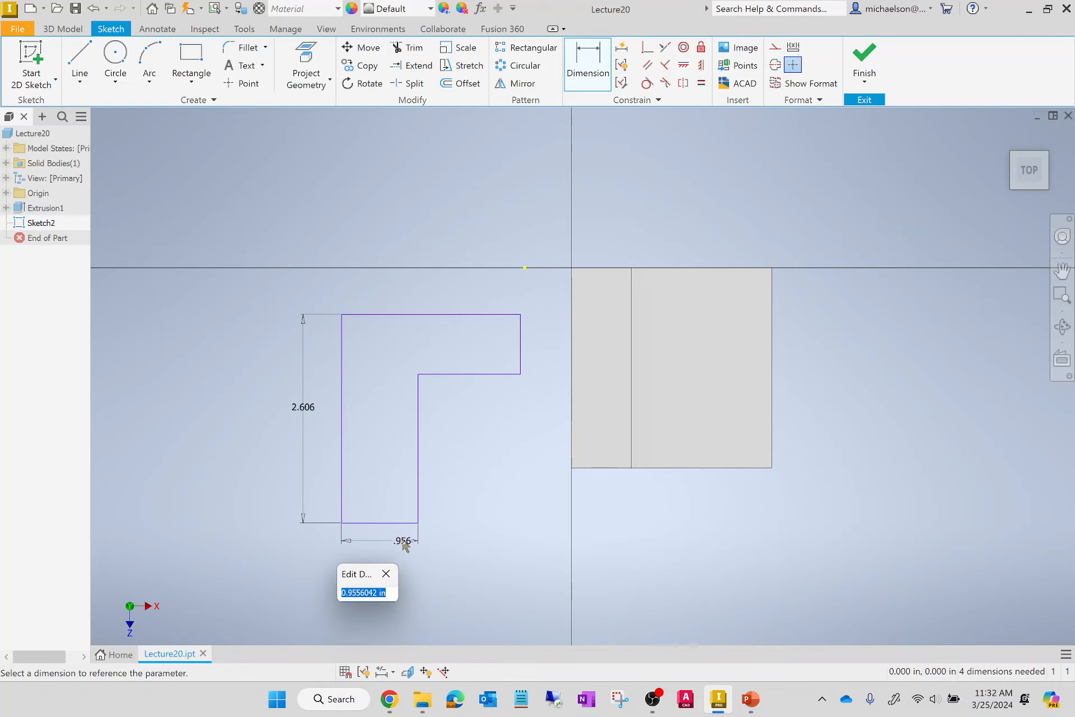
key("Return")
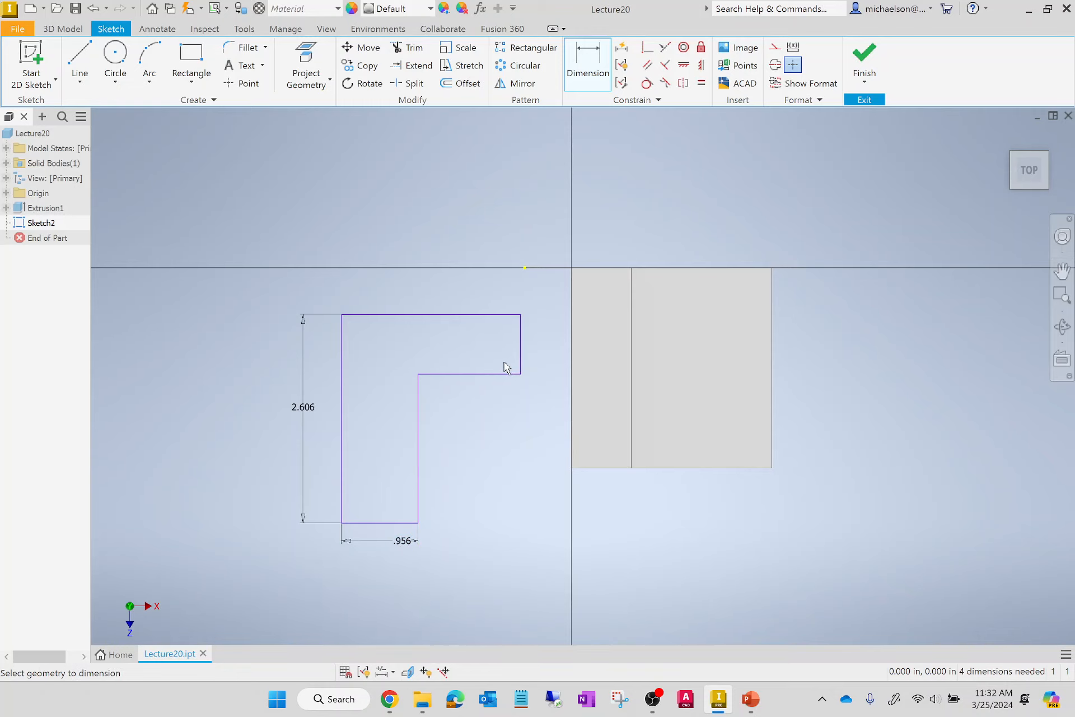
Dimension the L profile's short right edge and its full-width top edge, keeping both sizes as drawn.
left_click(520, 364)
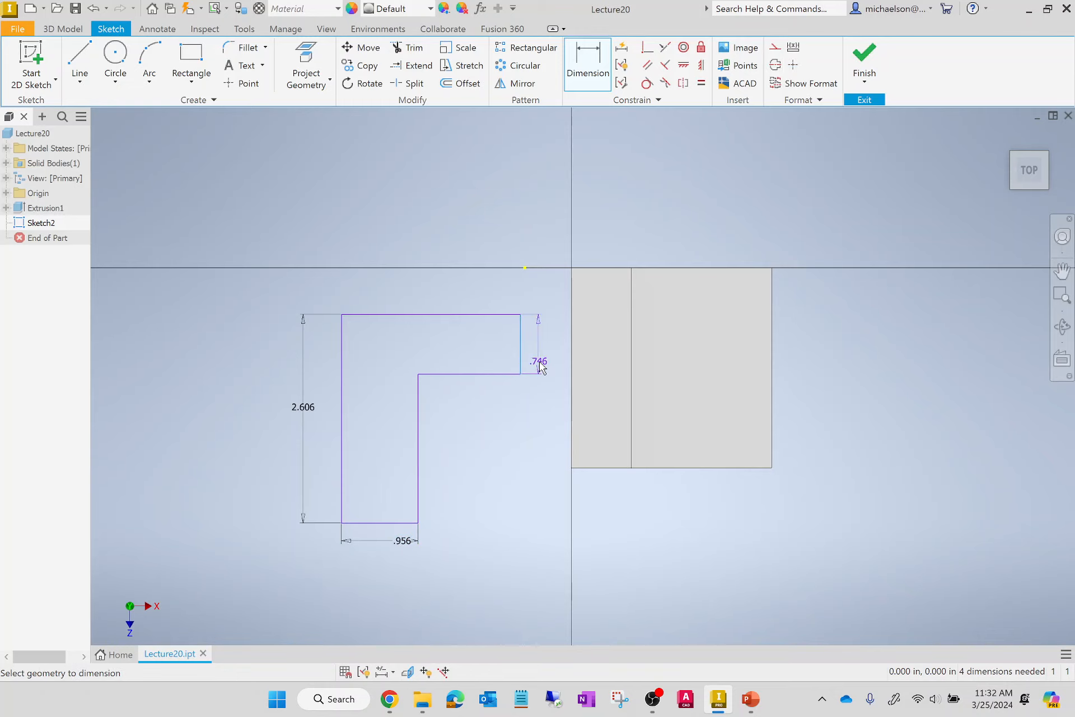
left_click(540, 366)
key("Return")
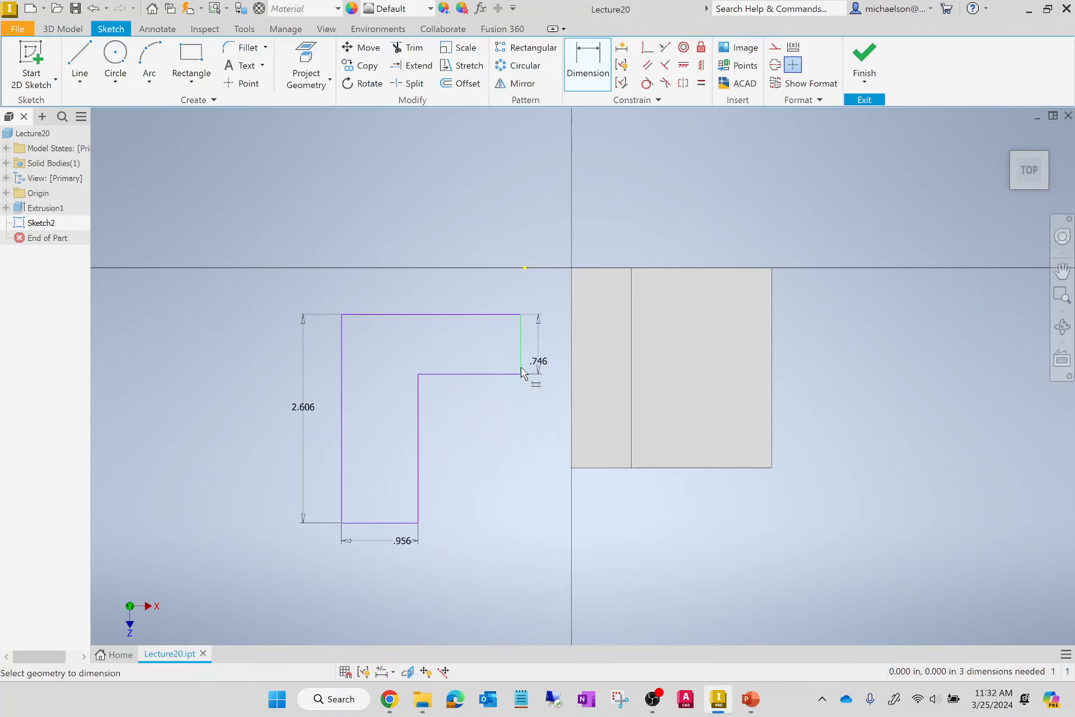
left_click(511, 315)
left_click(510, 301)
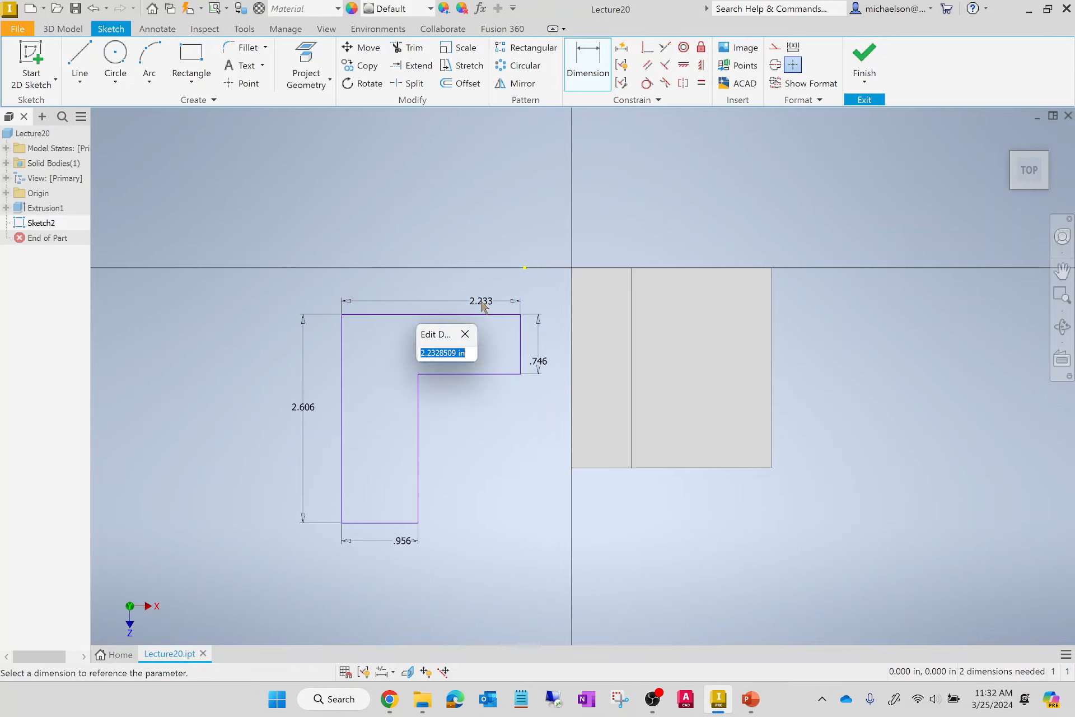
key("Return")
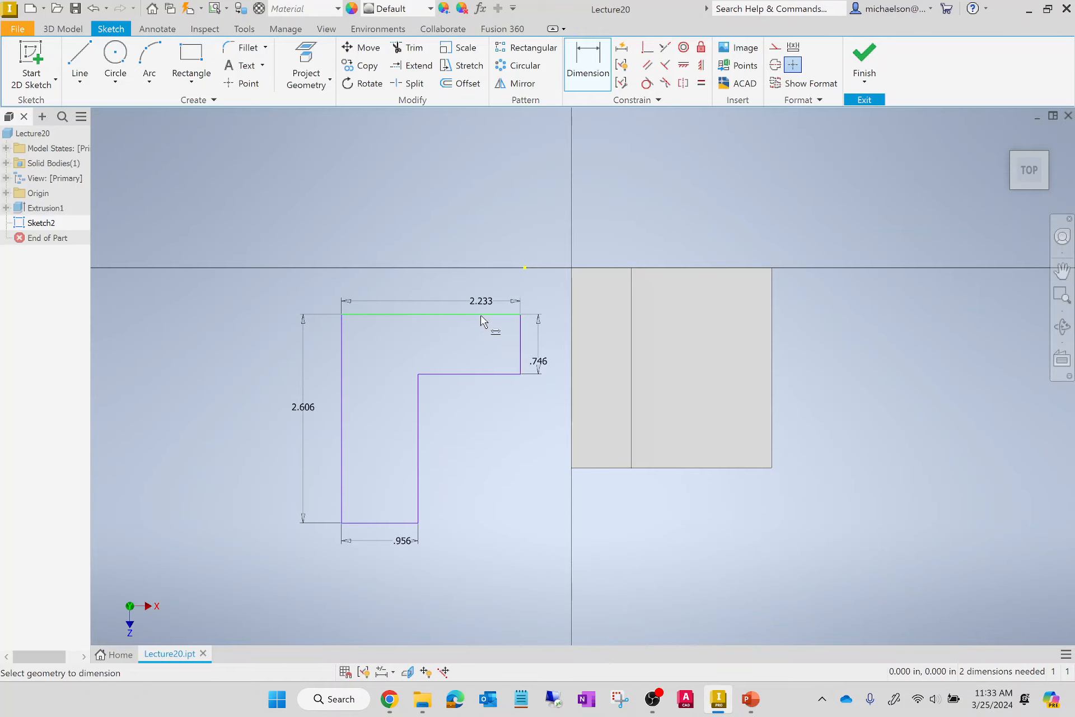
Dimension the horizontal and vertical offsets of the profile's upper-right corner from the solid's left and back edges, keeping them as drawn.
left_click(520, 316)
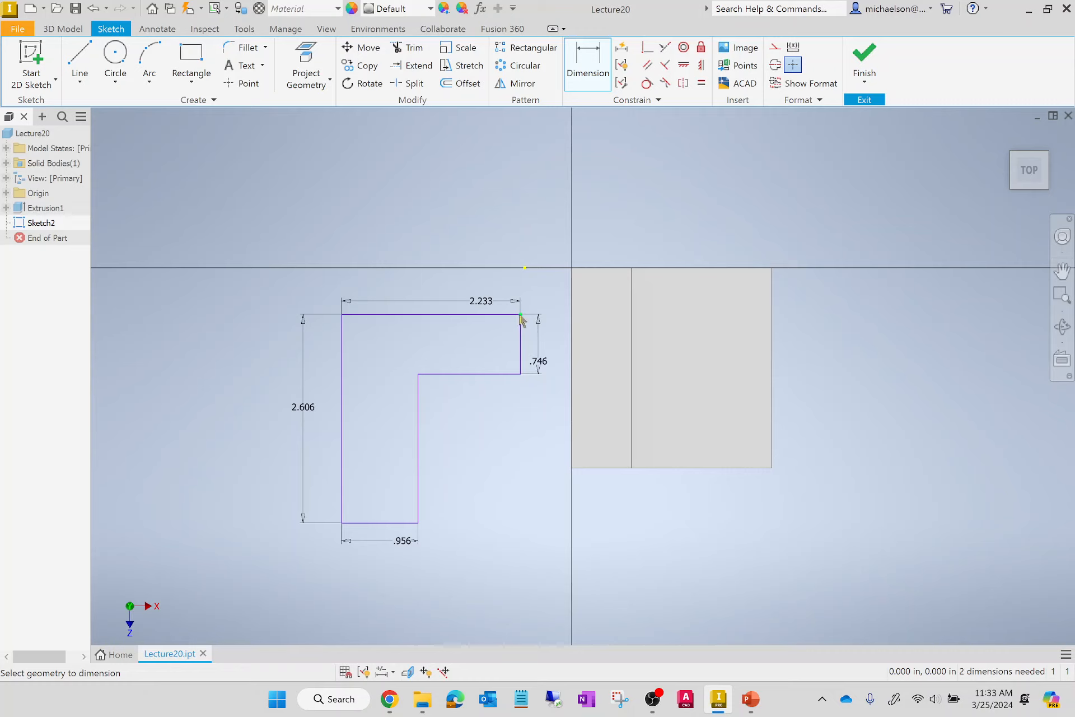
left_click(571, 276)
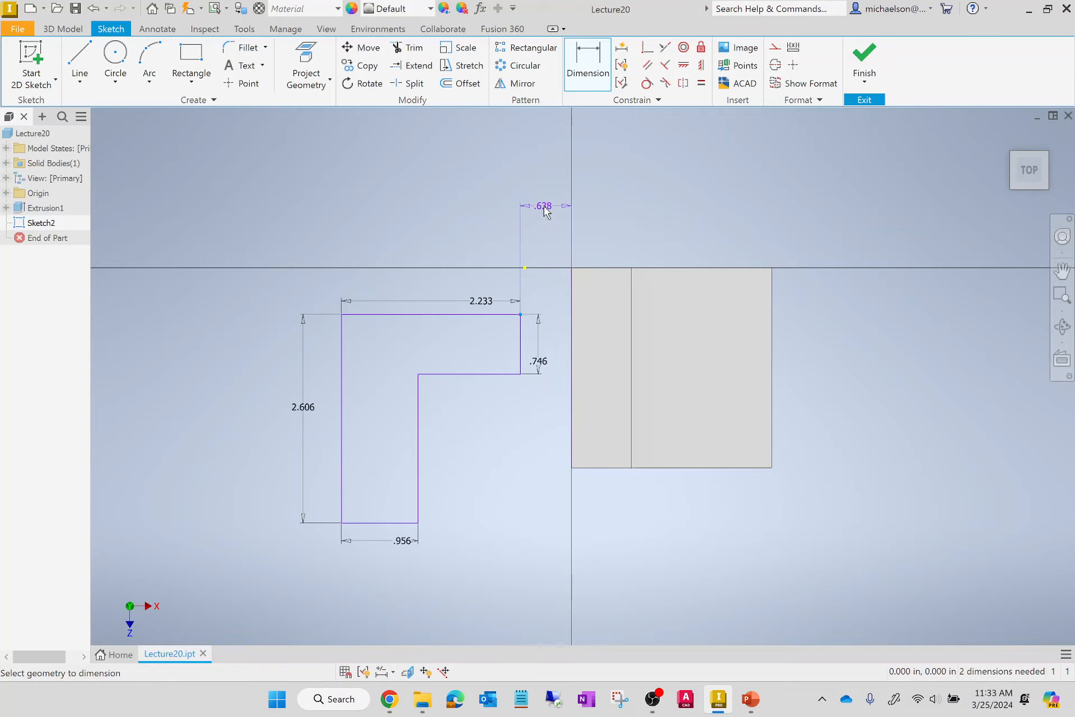
left_click(552, 208)
key("Return")
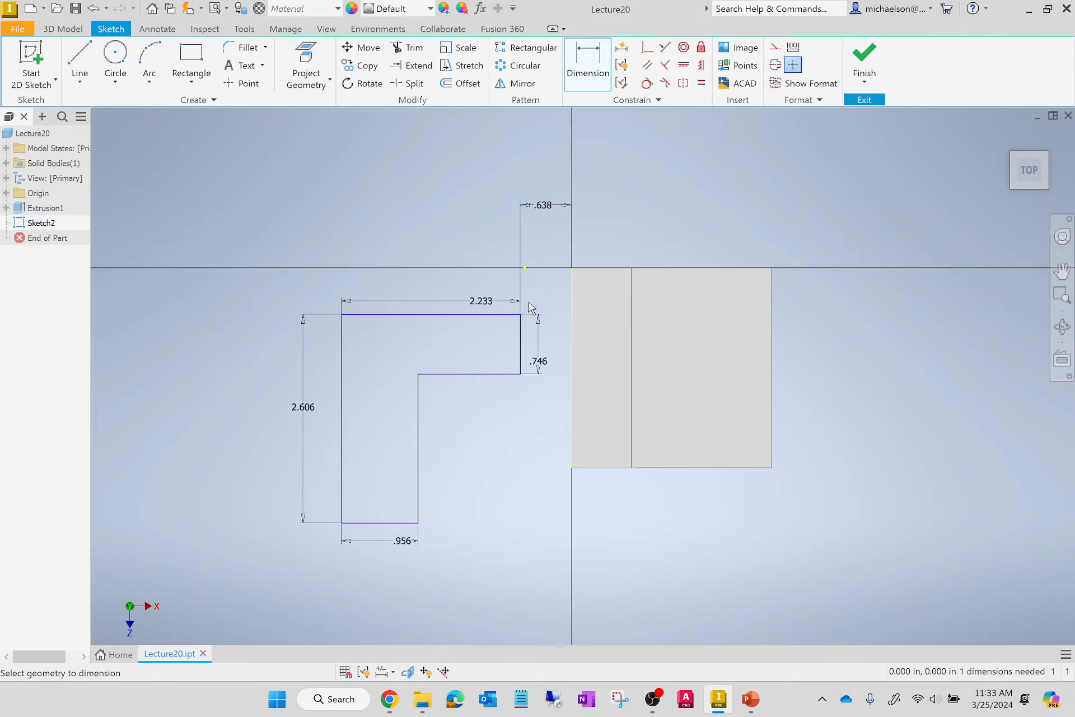
left_click(620, 266)
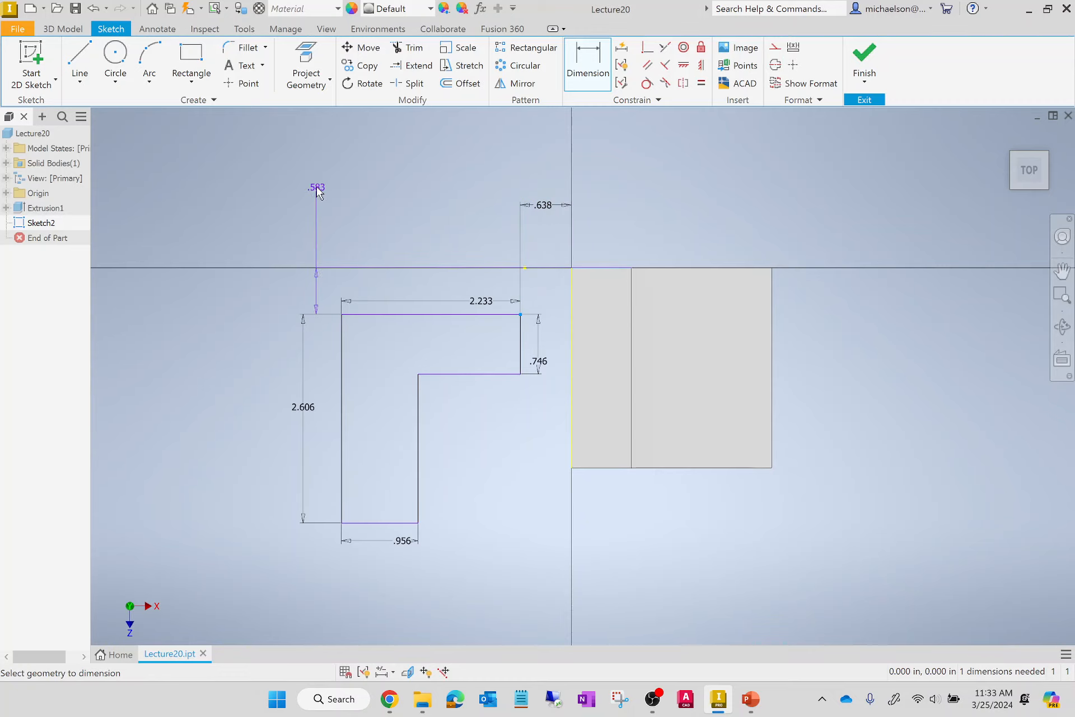
left_click(225, 182)
key("Return")
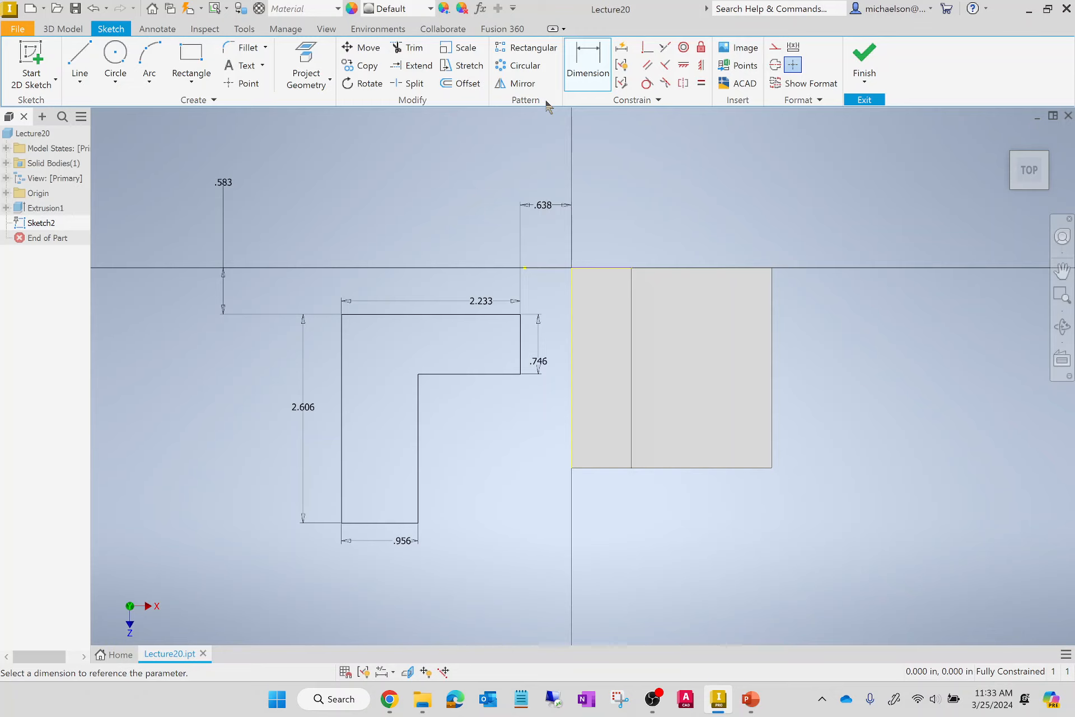
Set the L profile's overall width and overall height to 2.5 in each.
left_click(470, 302)
type("2")
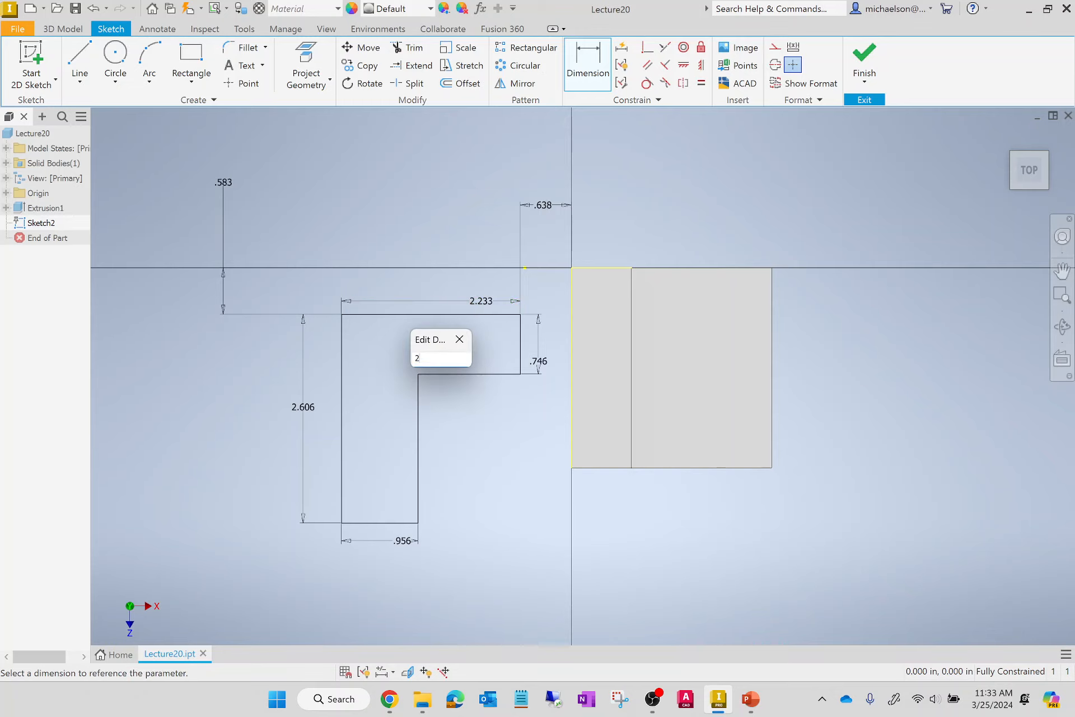
type(".5")
key("Return")
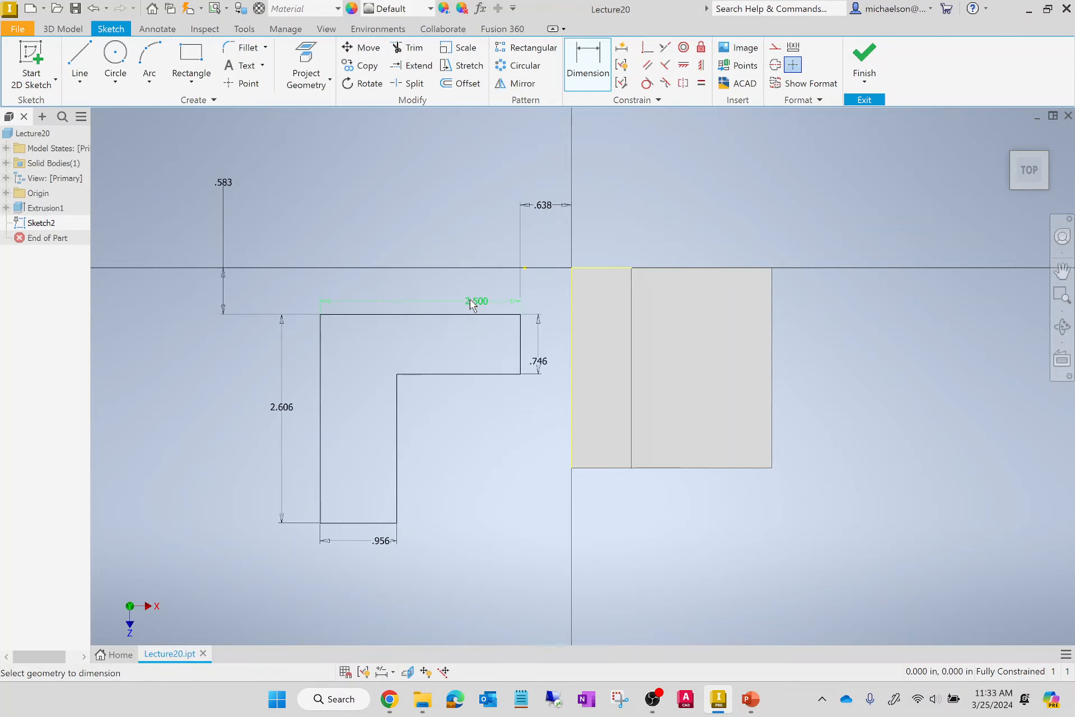
left_click(282, 451)
type("2")
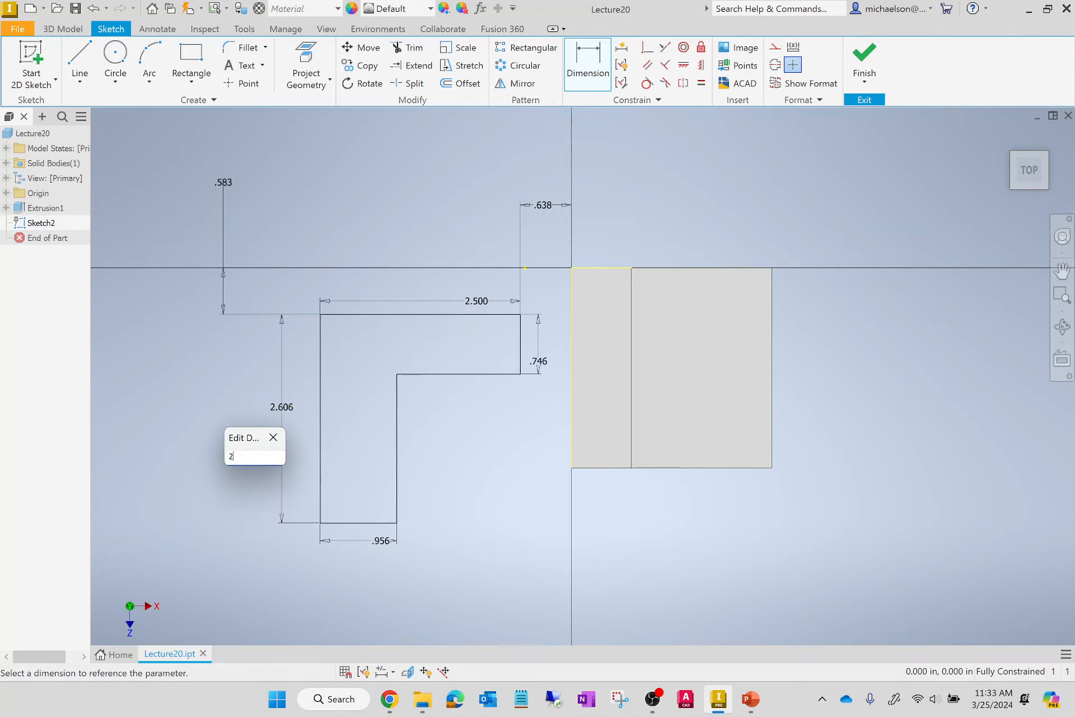
type(".5")
key("Return")
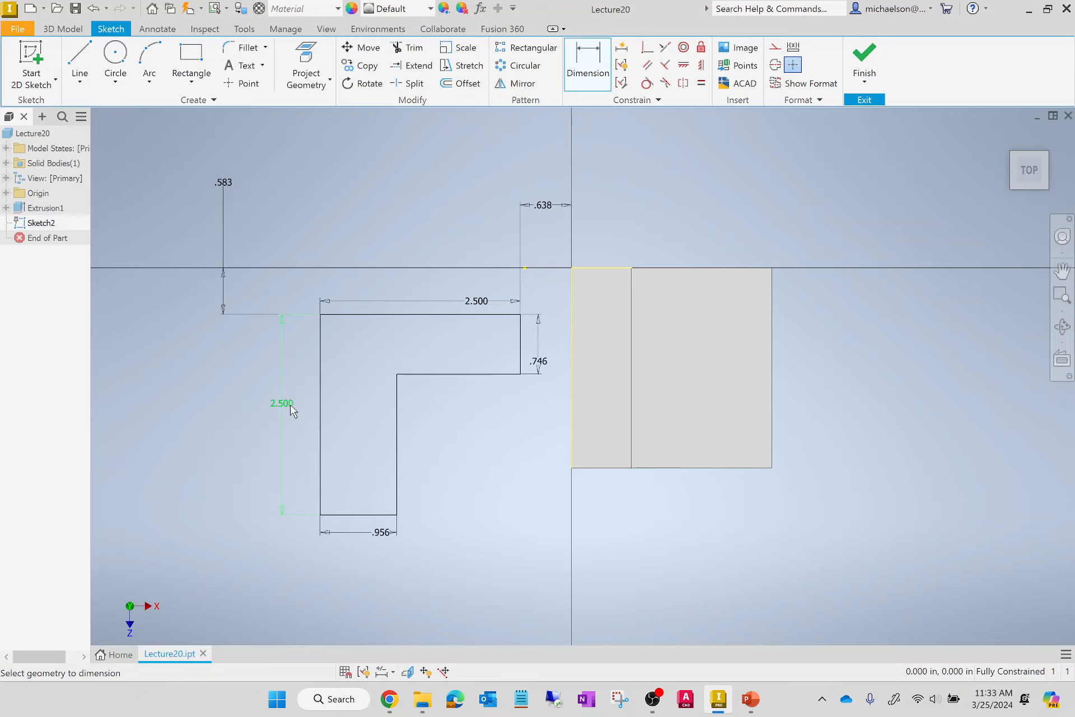
Set the widths of both legs of the L profile, at its lower end and its right end, to 0.75 in each.
left_click(383, 532)
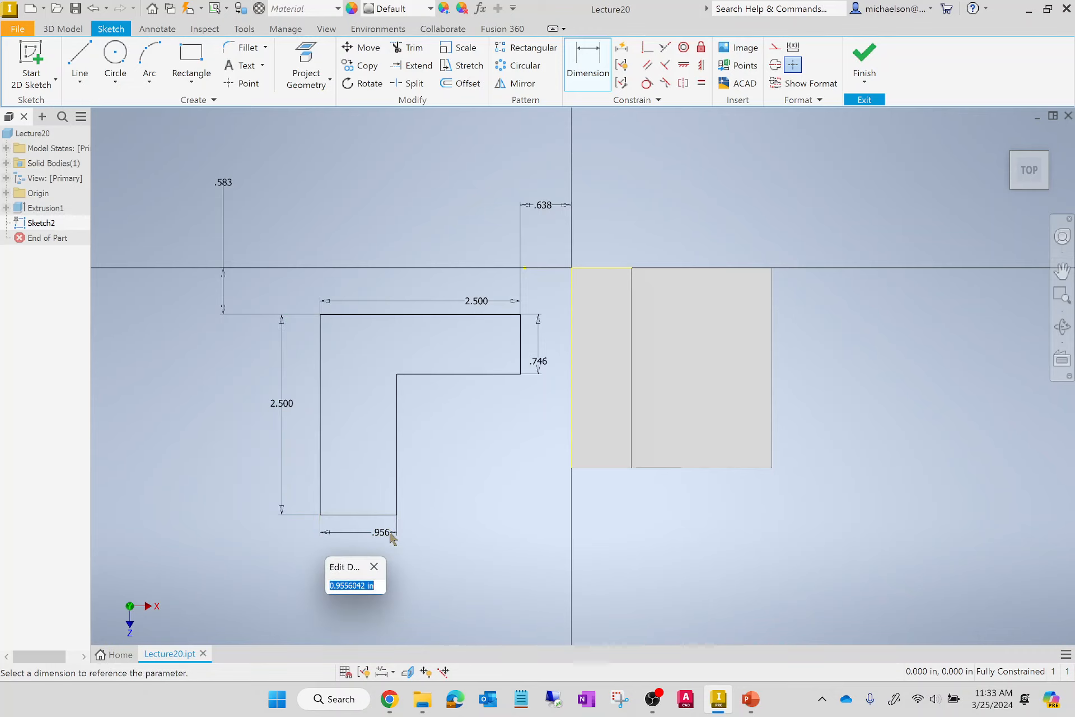
type("0.75")
key("Return")
left_click(537, 360)
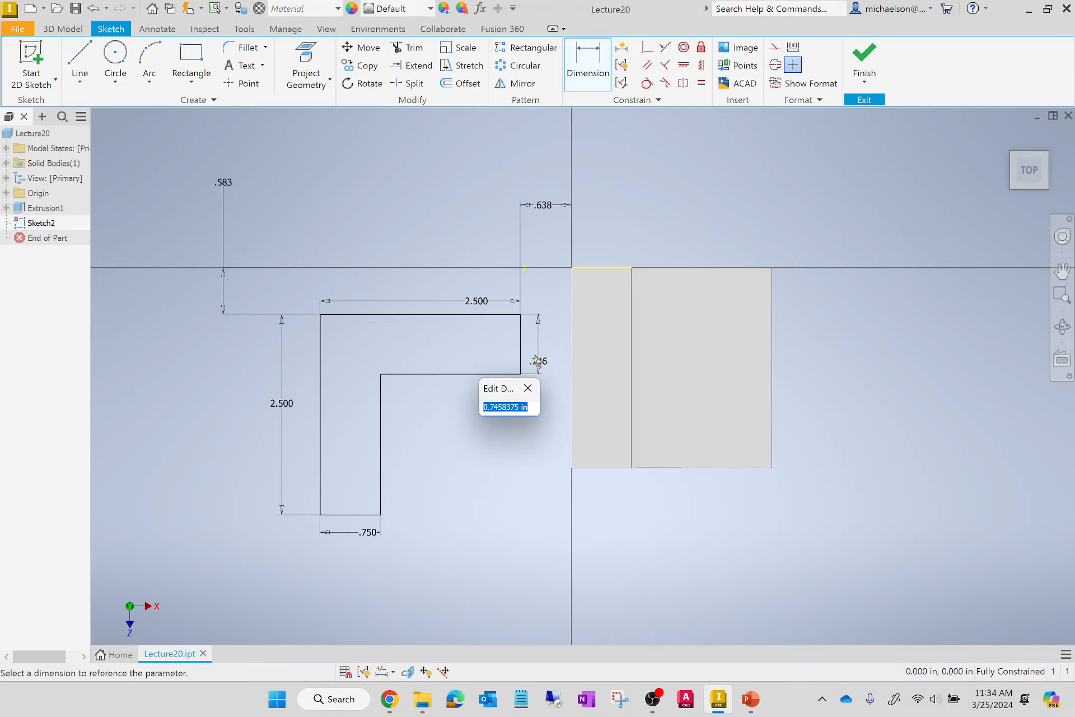
type("0.")
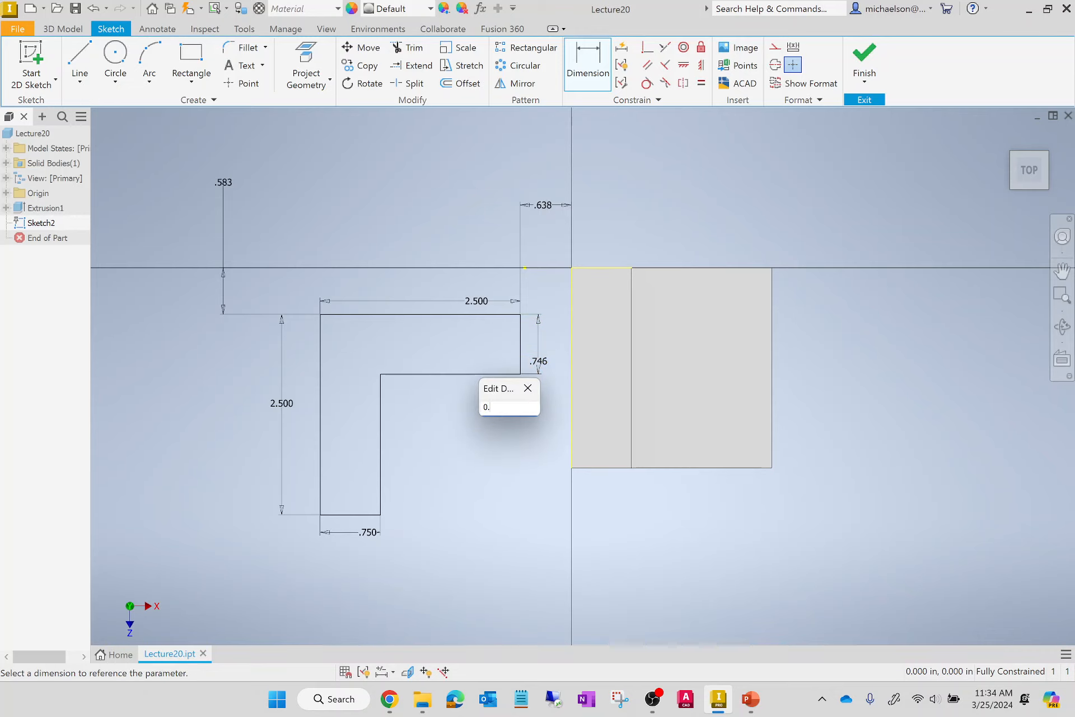
type("75")
key("Return")
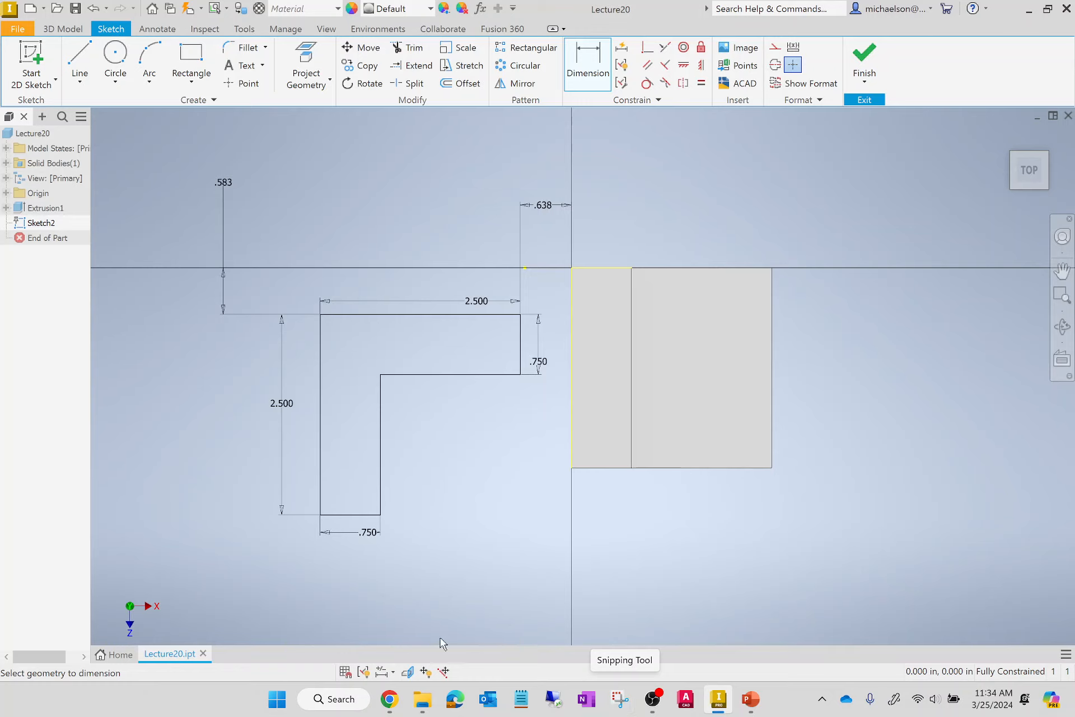
Set the L profile's horizontal and vertical offsets from the solid's left and back edges to 0.
double_click(532, 209)
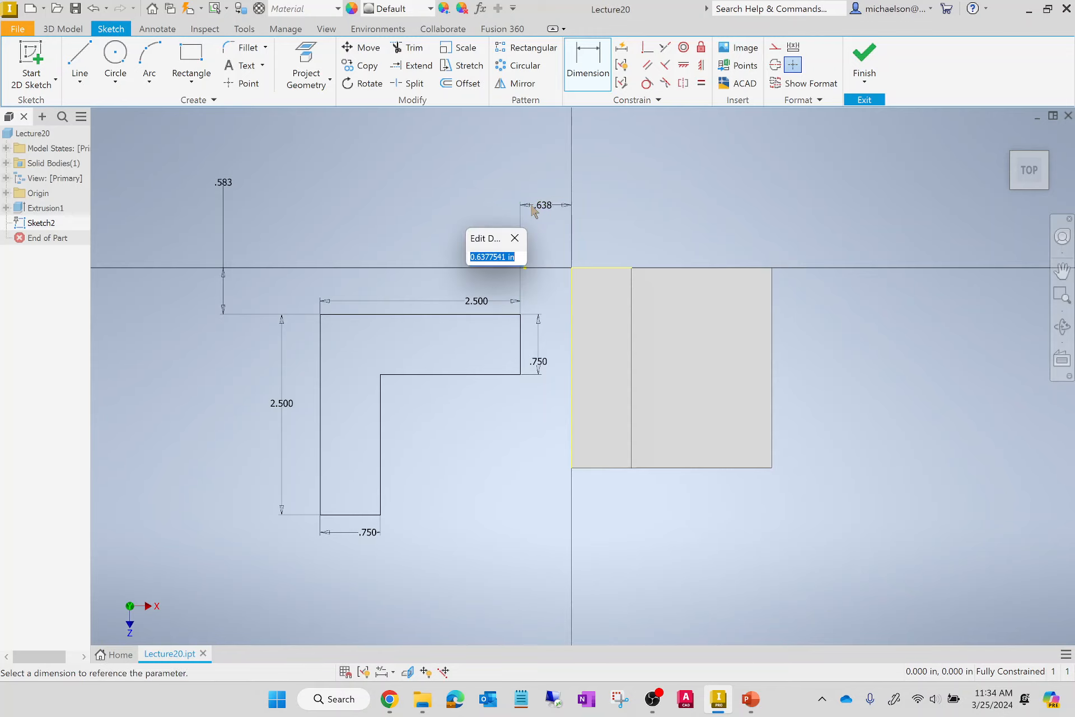
type("0")
key("Return")
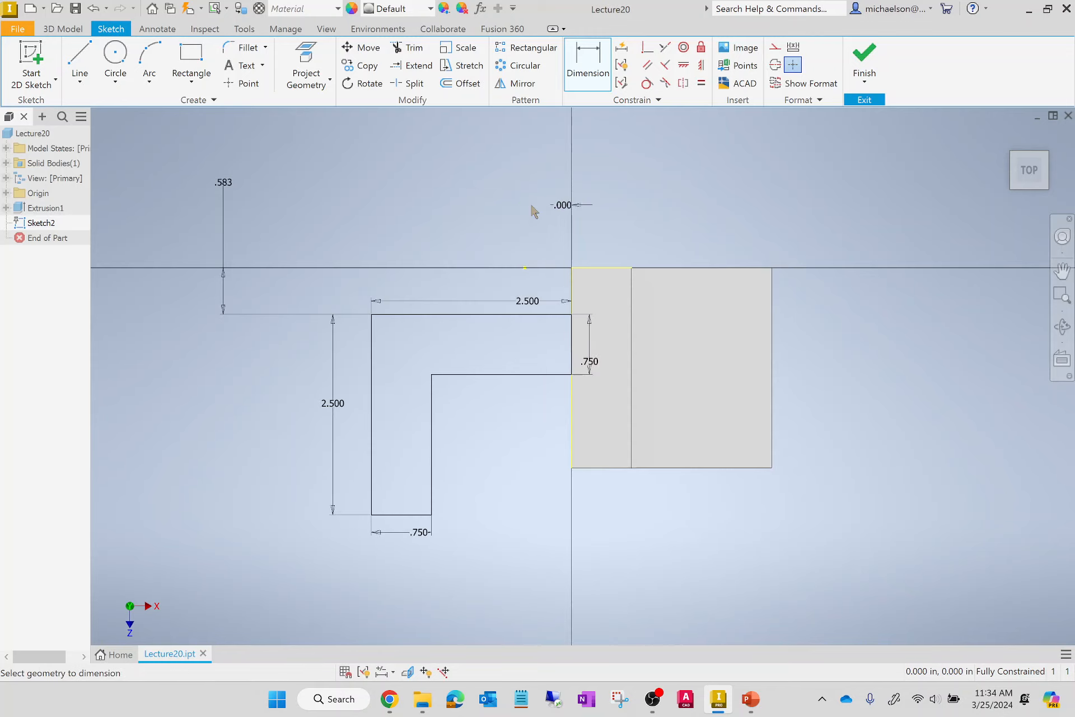
double_click(212, 186)
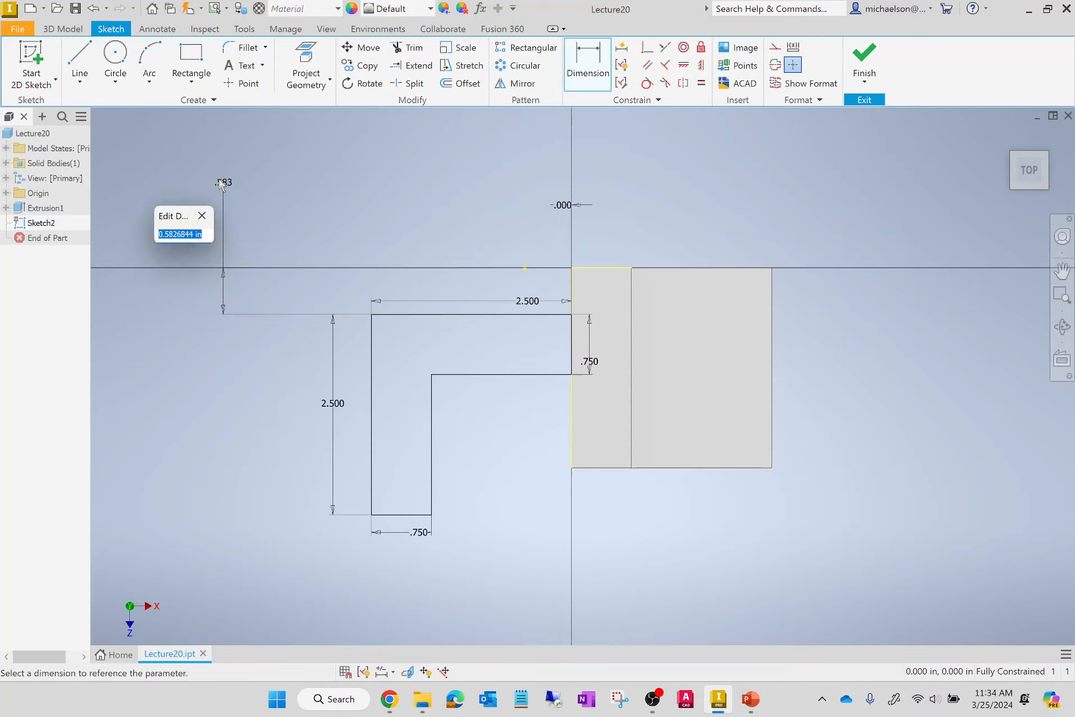
type("0")
key("Return")
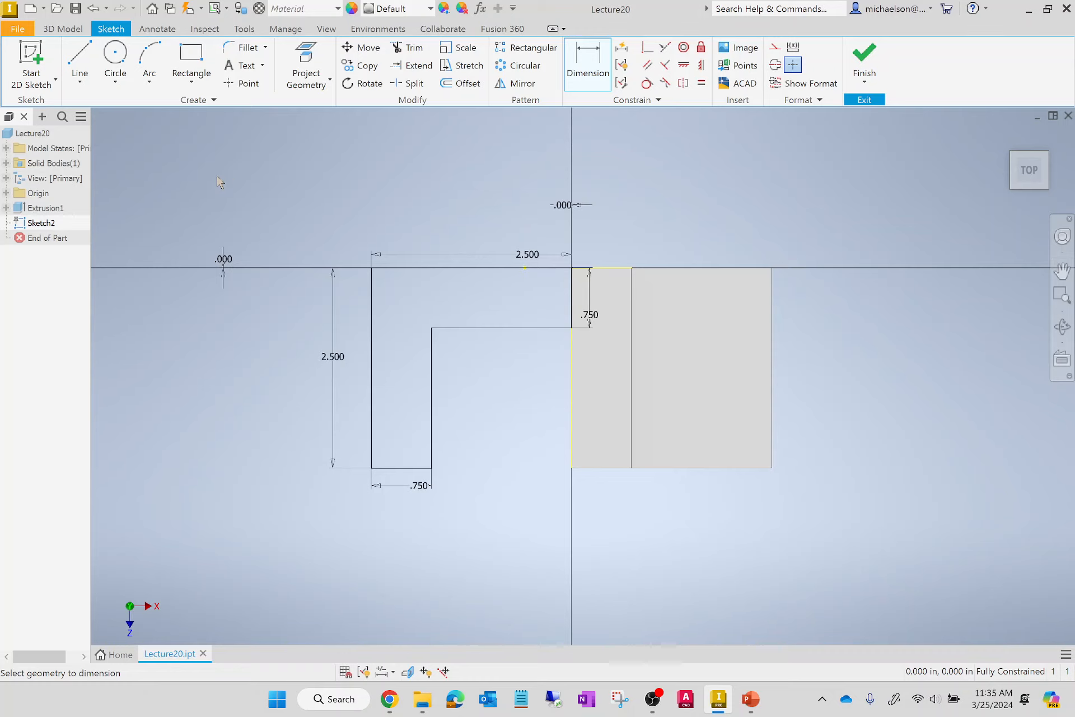
Finish the L-shaped sketch on the solid's top face and return to the 3D model.
left_click(865, 56)
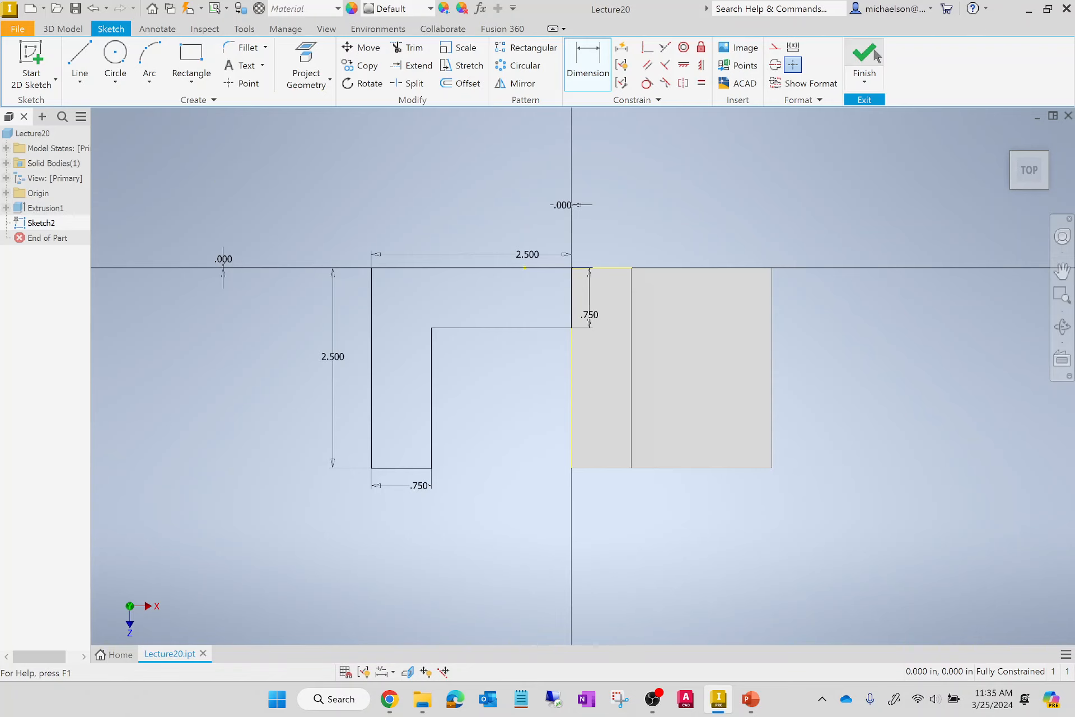
scroll(741, 512, "down", 5)
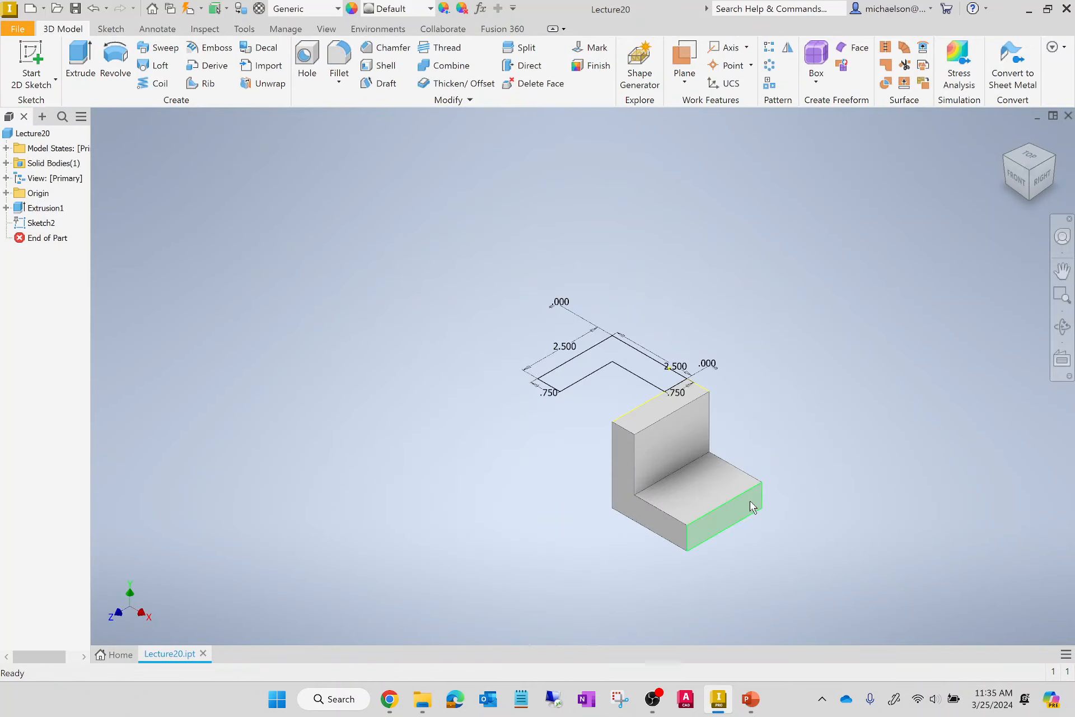
scroll(749, 506, "up", 3)
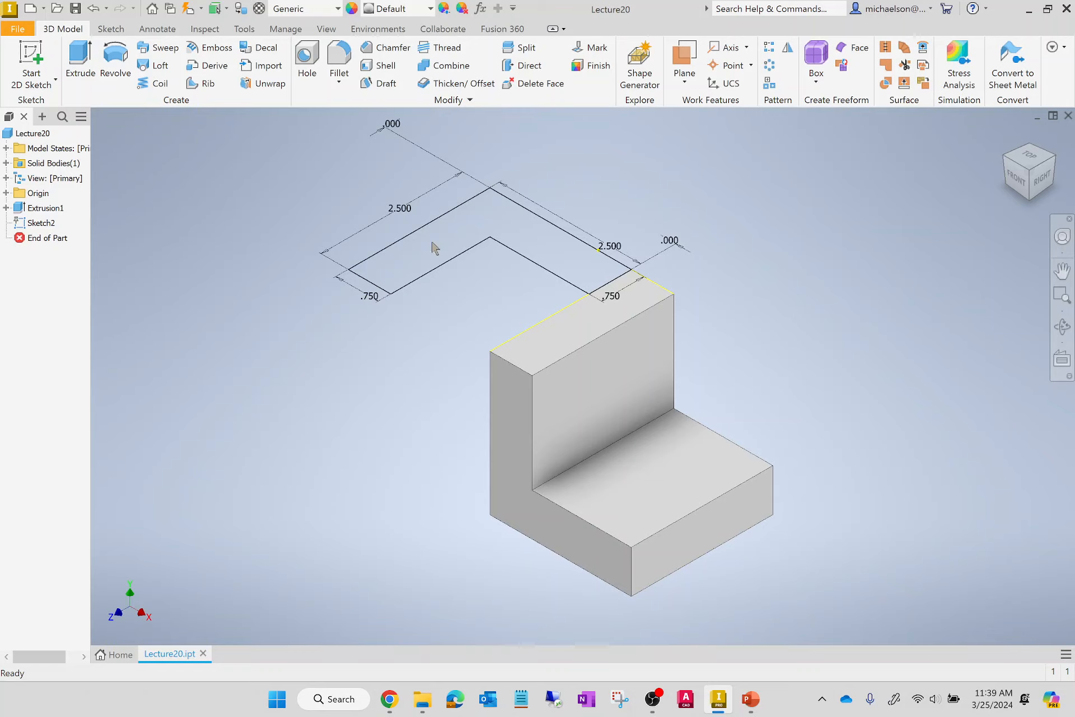
Extrude the second L profile 2.5 in downward from its sketch plane, joined to the existing solid.
left_click(80, 58)
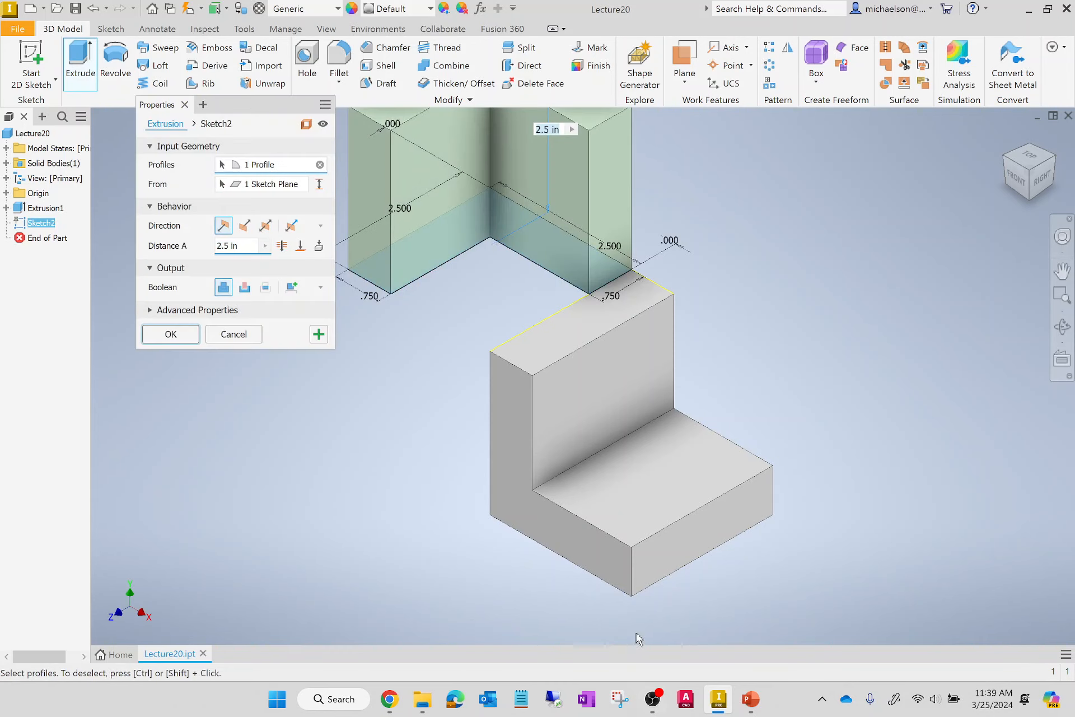
scroll(546, 632, "up", 5)
scroll(547, 565, "down", 6)
scroll(547, 566, "up", 2)
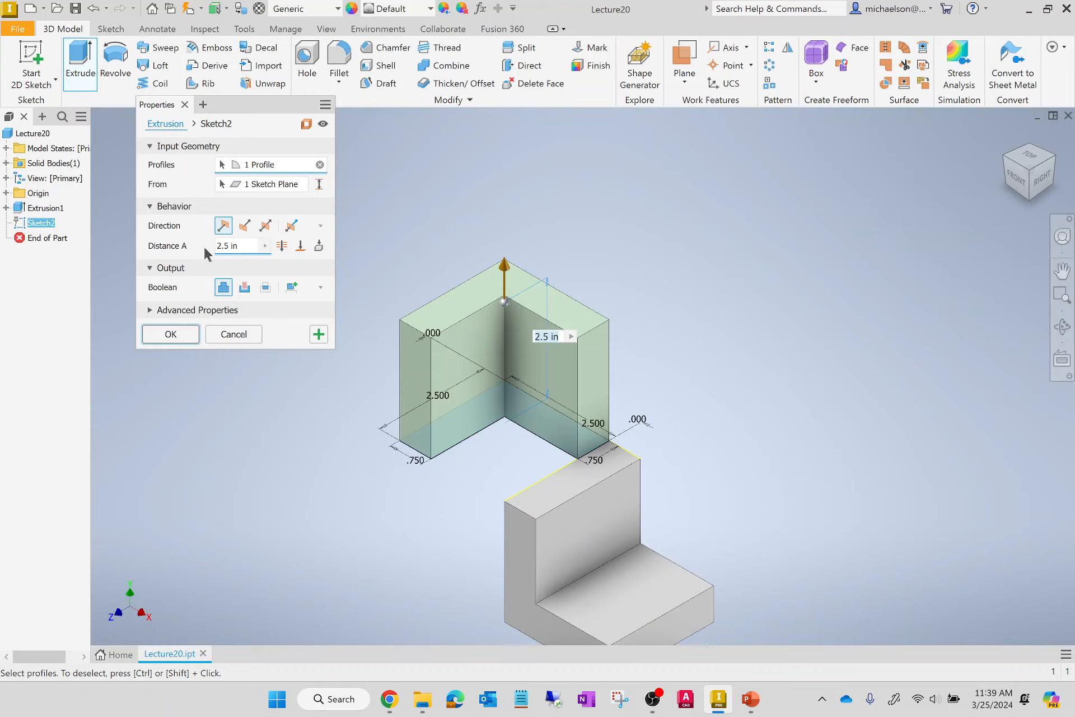
left_click(243, 226)
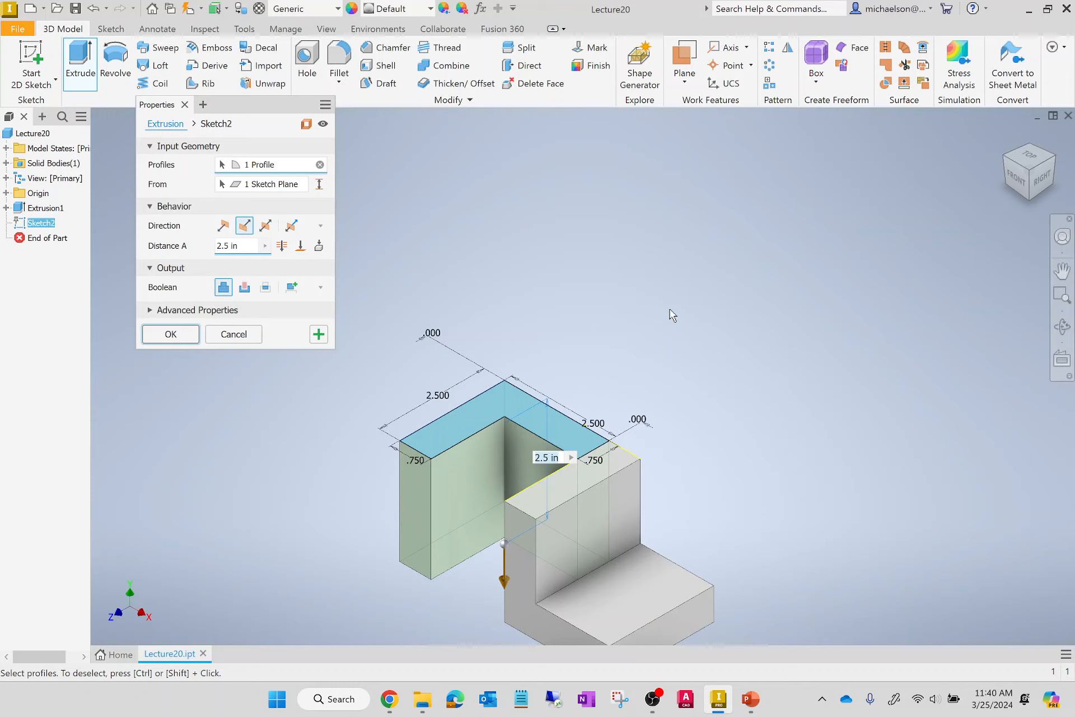
left_click(178, 337)
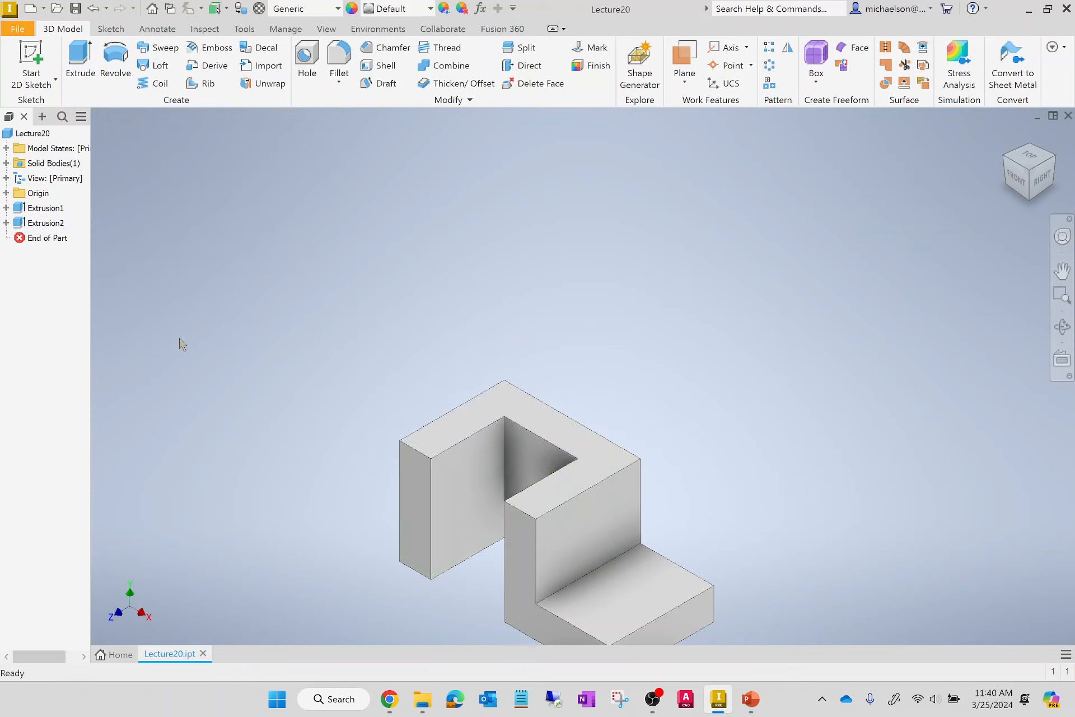
left_click(1006, 136)
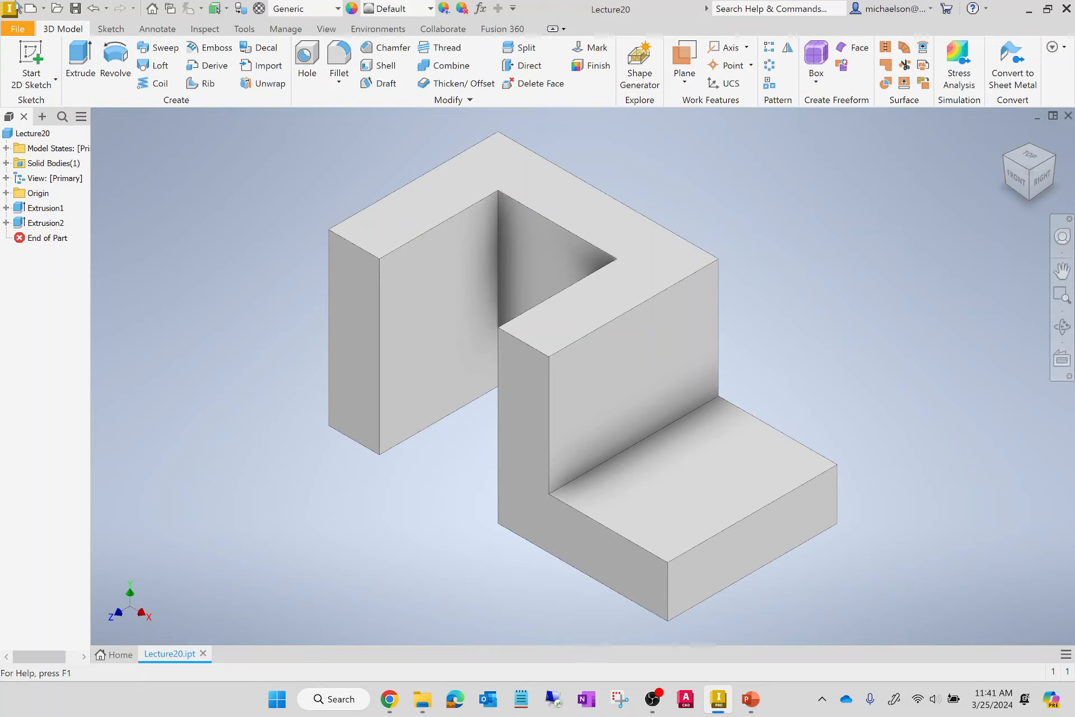
Start a sketch on the low step's top face and draw a 0.75 in diameter circle on it.
left_click(31, 59)
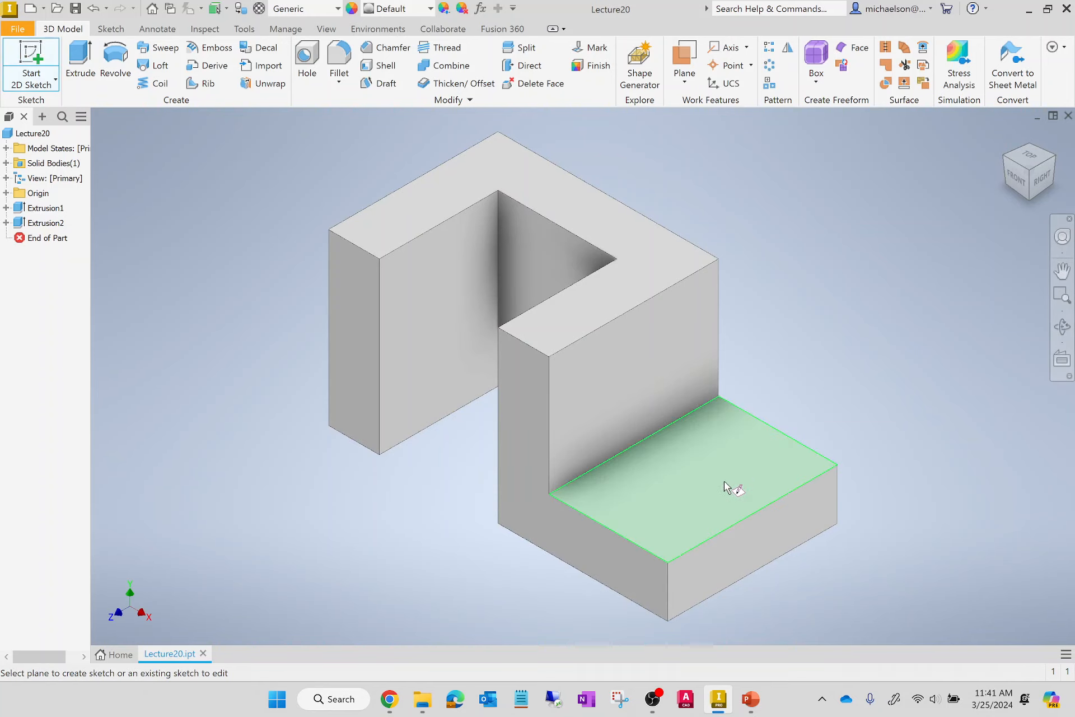
mouse_move(747, 507)
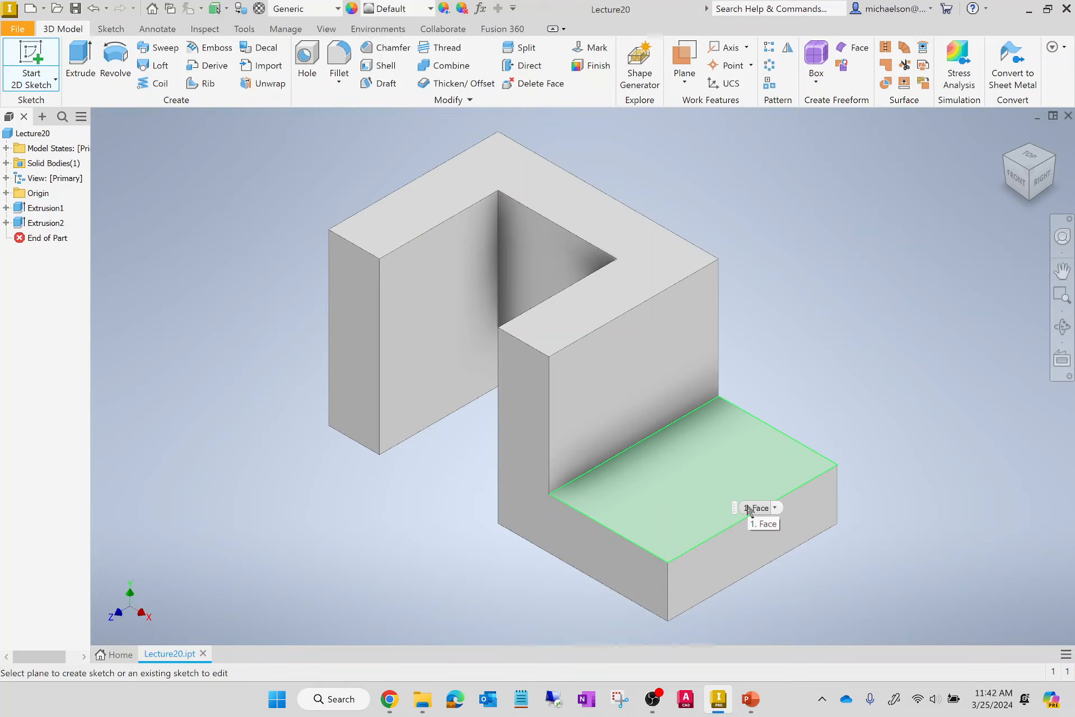
left_click(747, 509)
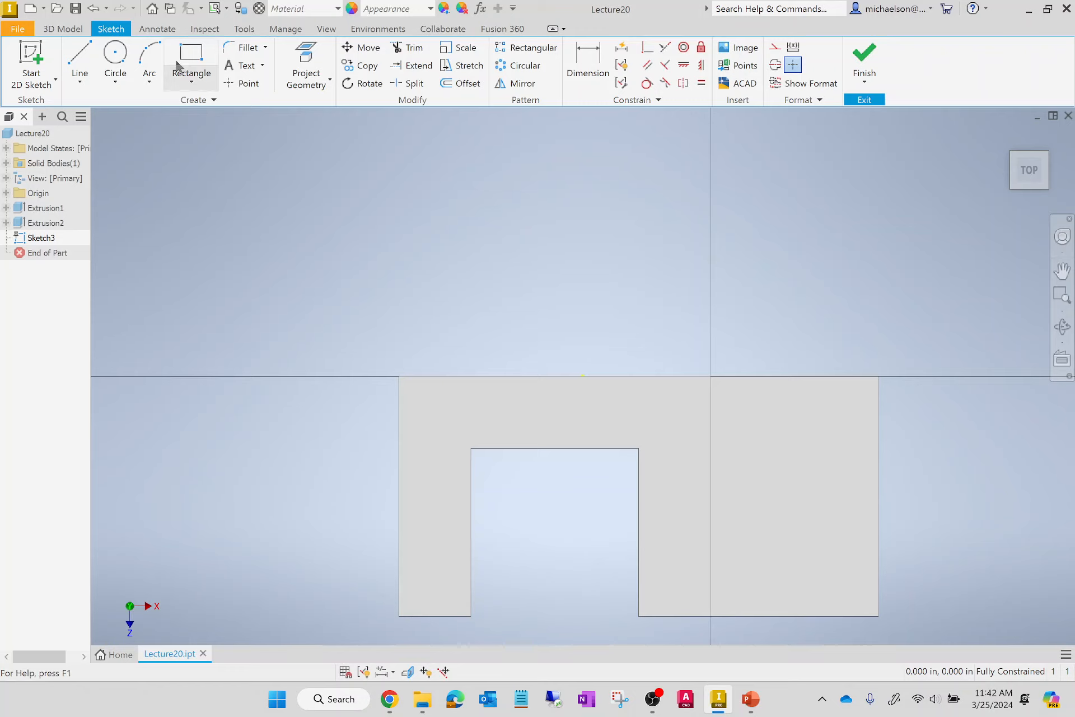
left_click(116, 62)
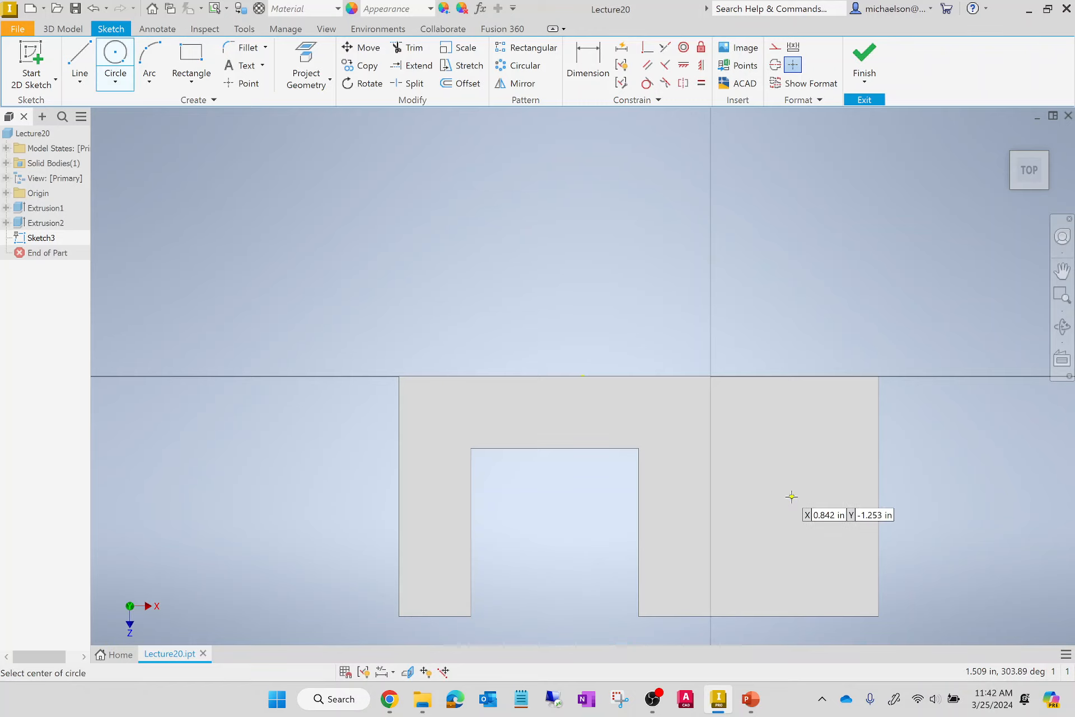
left_click(774, 471)
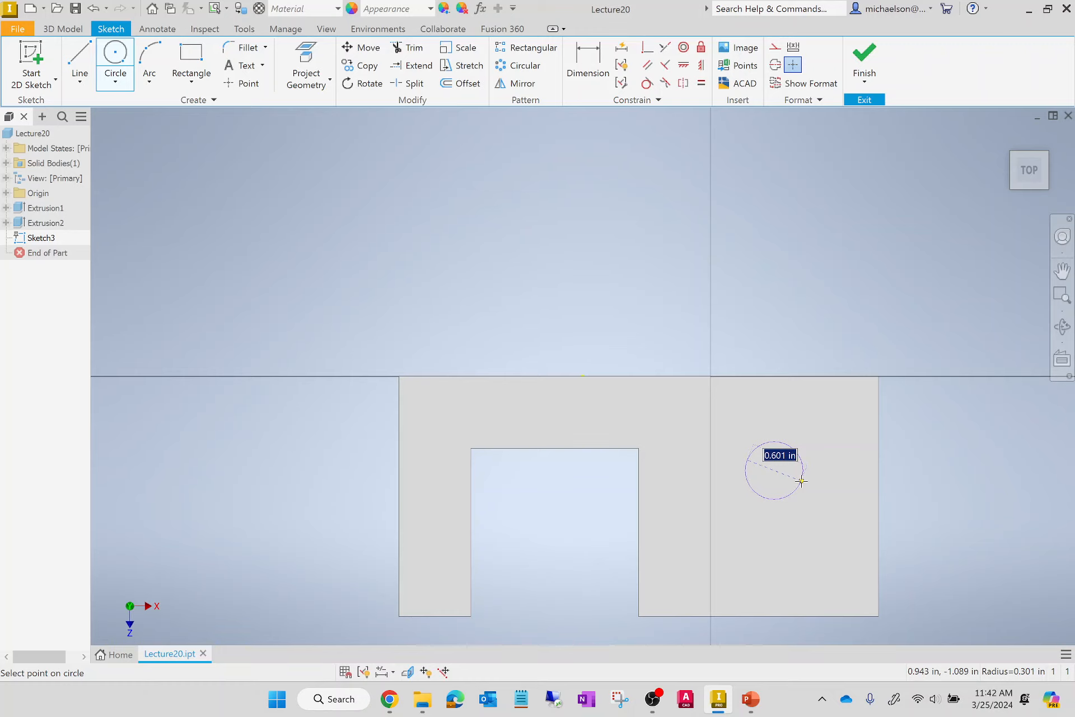
type("0.75")
key("Return")
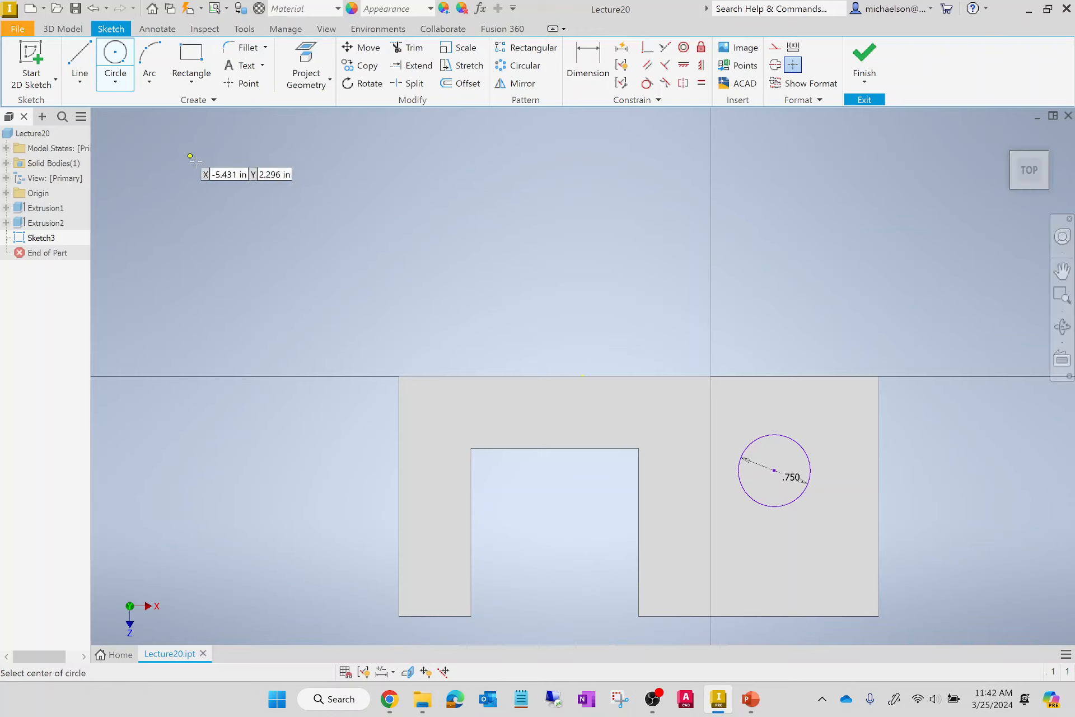
Dimension the circle's centre 1.25 in from the back edge of the step face.
left_click(584, 55)
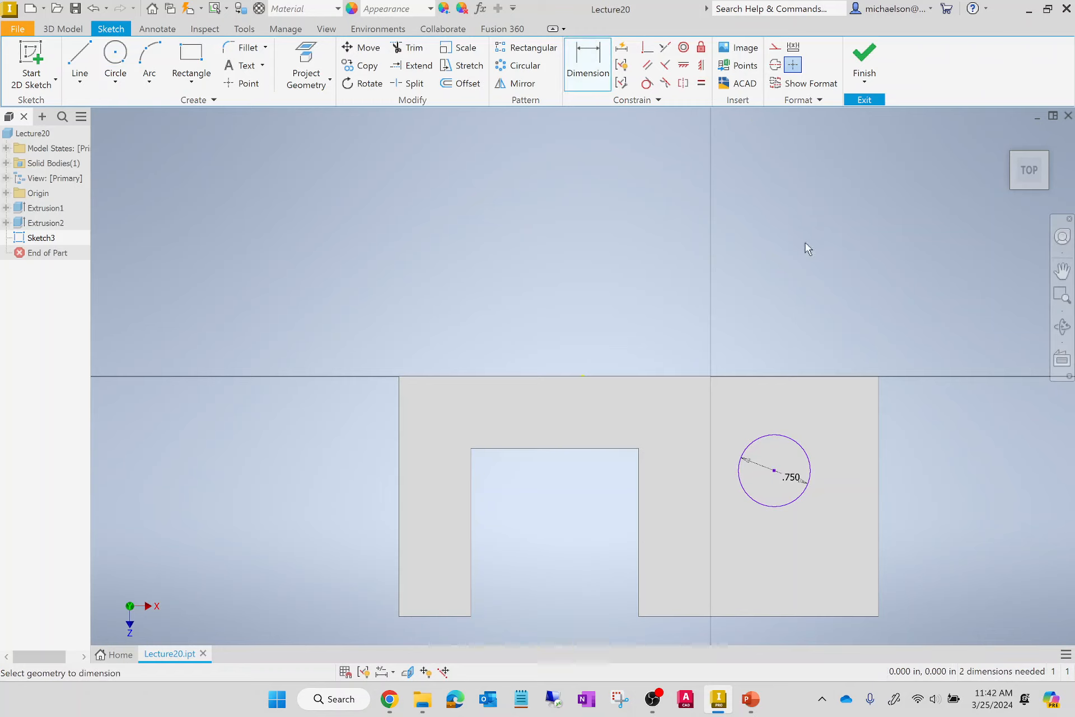
left_click(775, 480)
left_click(818, 377)
left_click(968, 432)
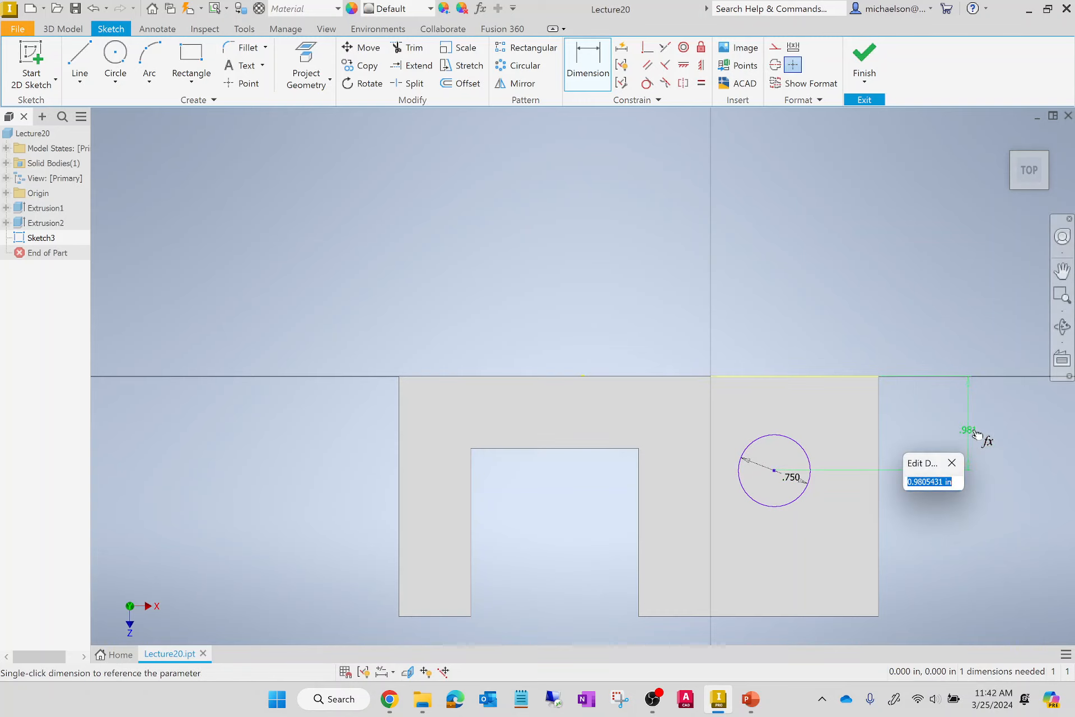
type("1.25")
key("Return")
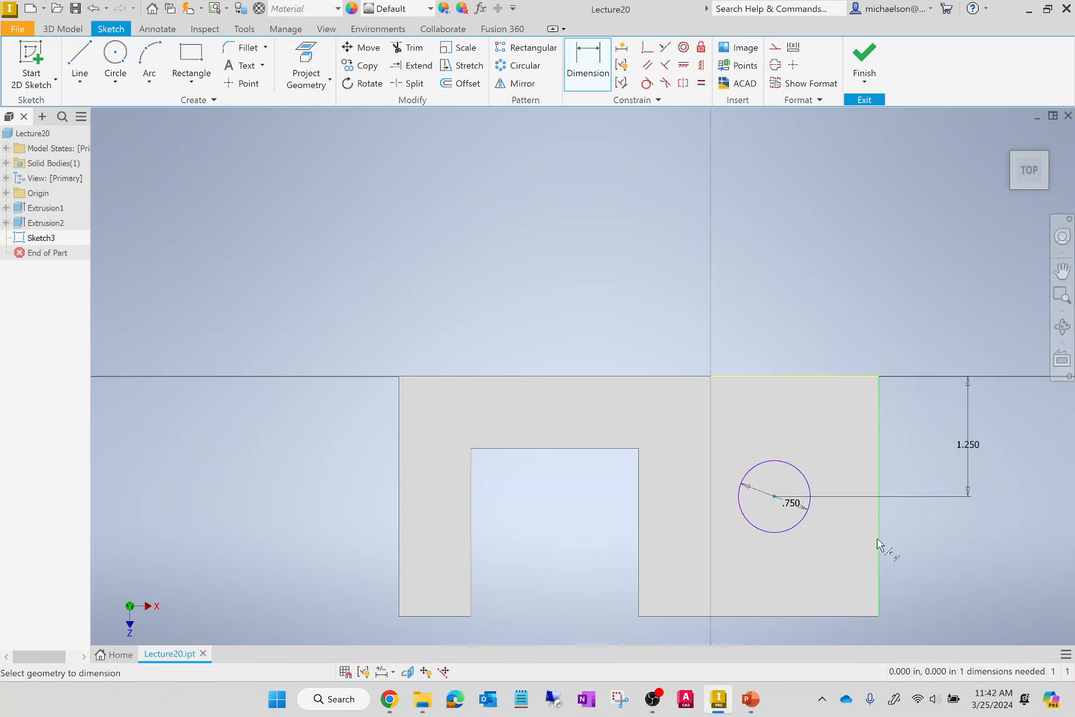
Dimension the circle's centre 0.75 in from the step's outer right edge and finish the sketch.
left_click(877, 543)
left_click(774, 496)
left_click(825, 292)
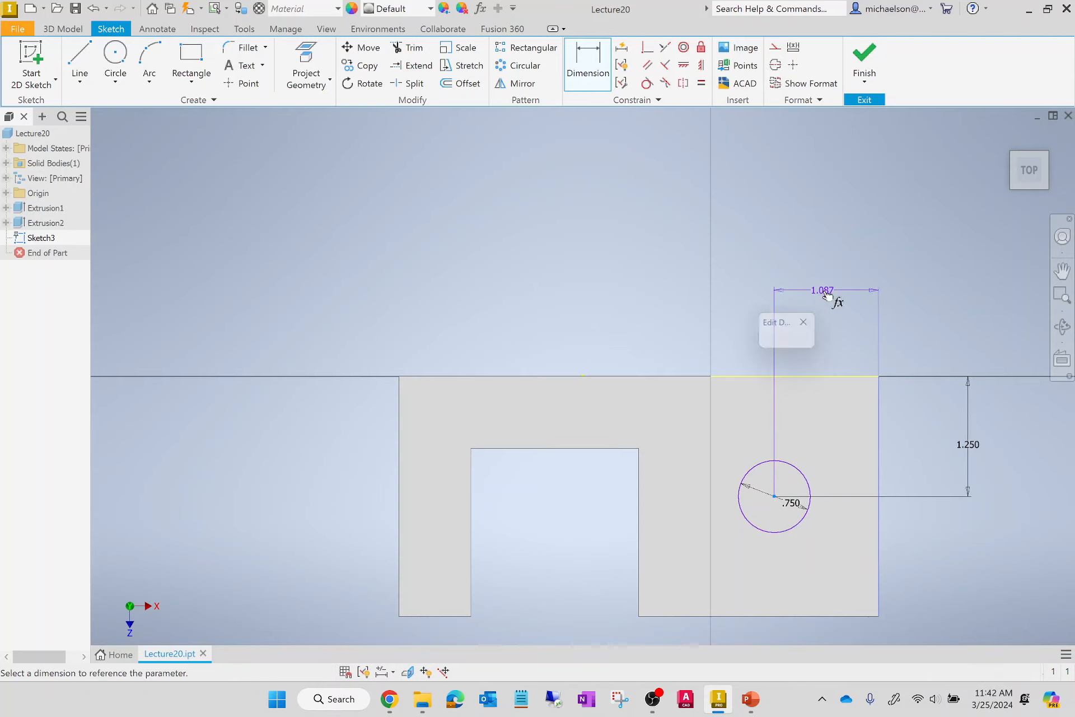
type("0.")
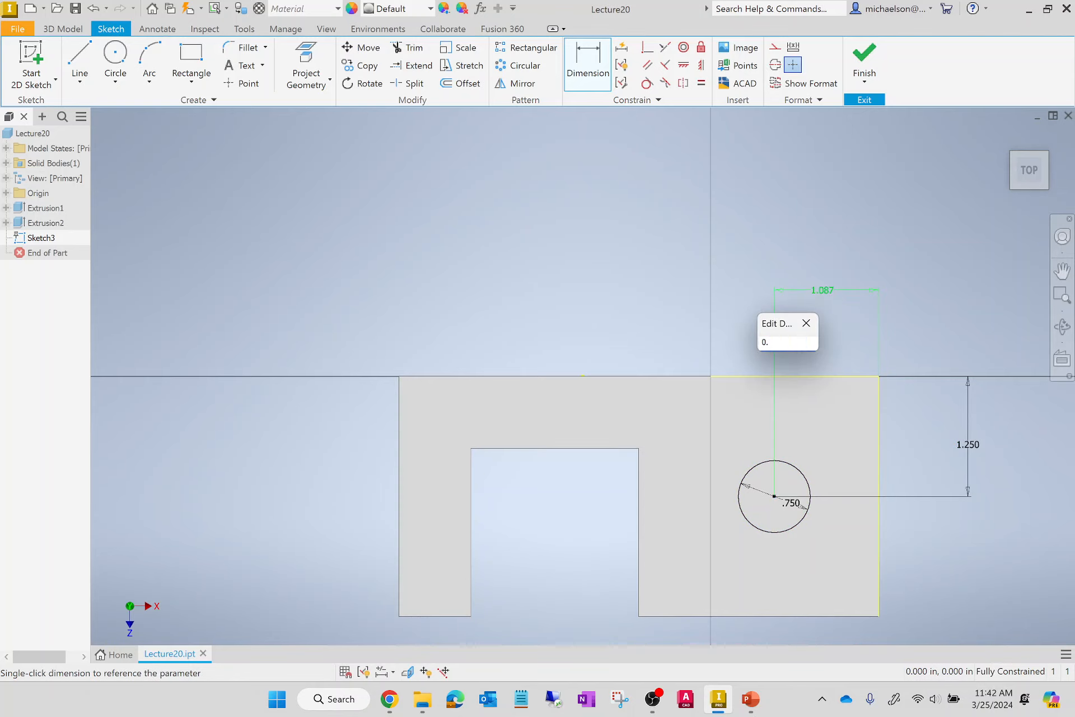
type("75")
key("Return")
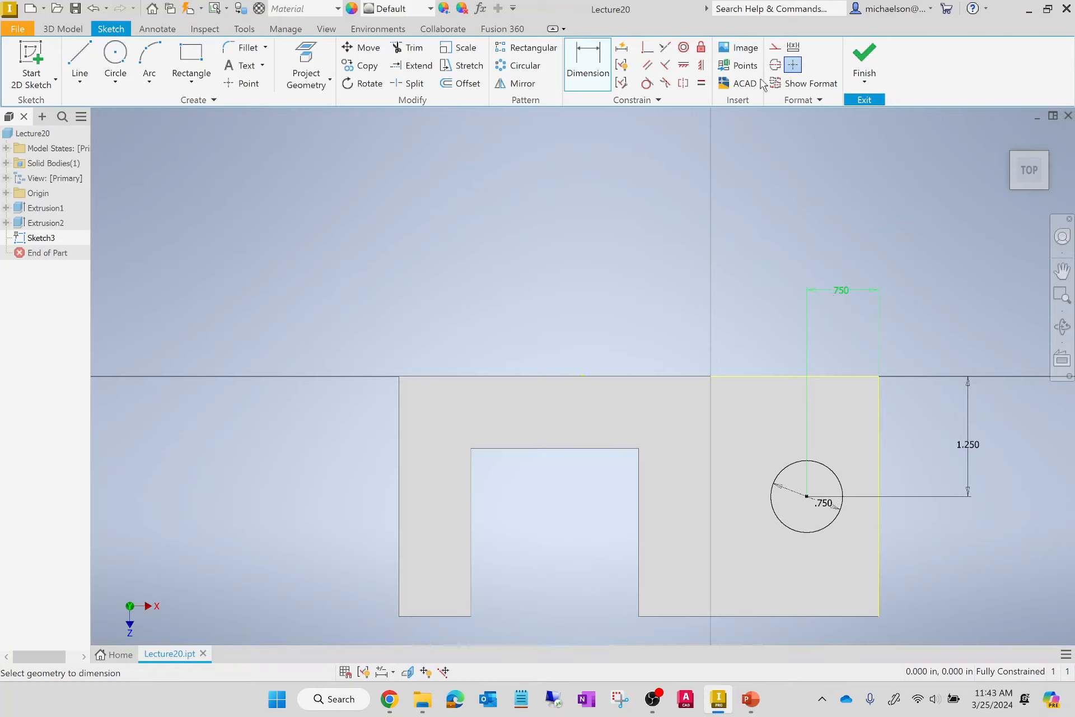
left_click(829, 291)
left_click(865, 56)
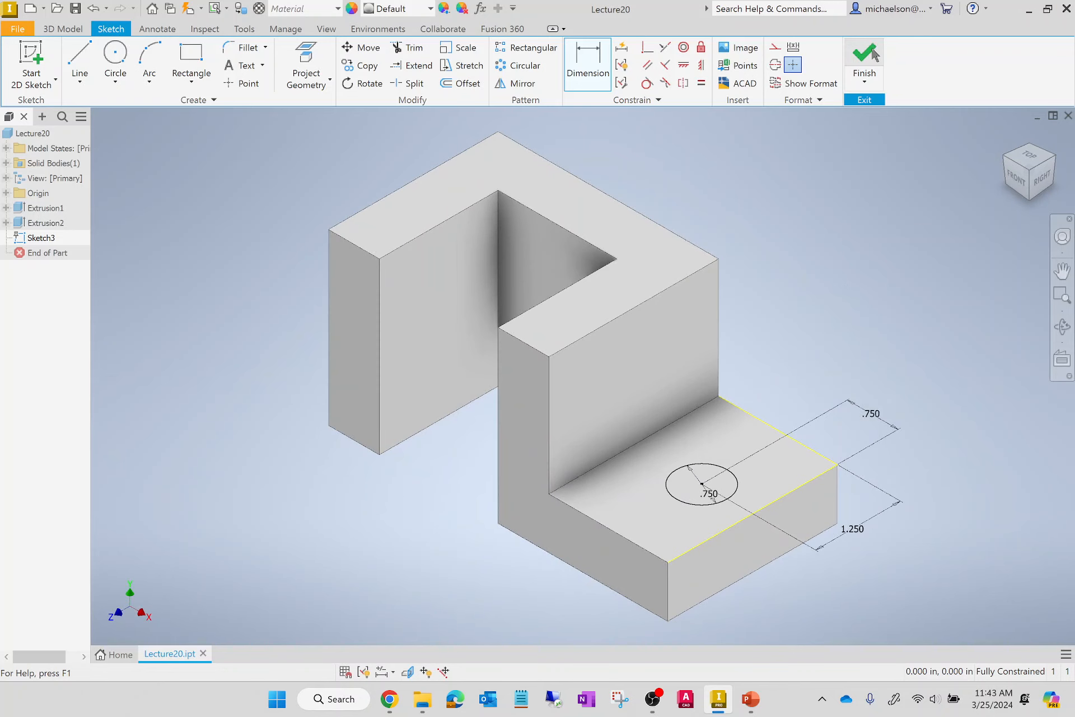
Extrude the circle 0.75 in downward as a cut to make a hole through the low step.
left_click(79, 60)
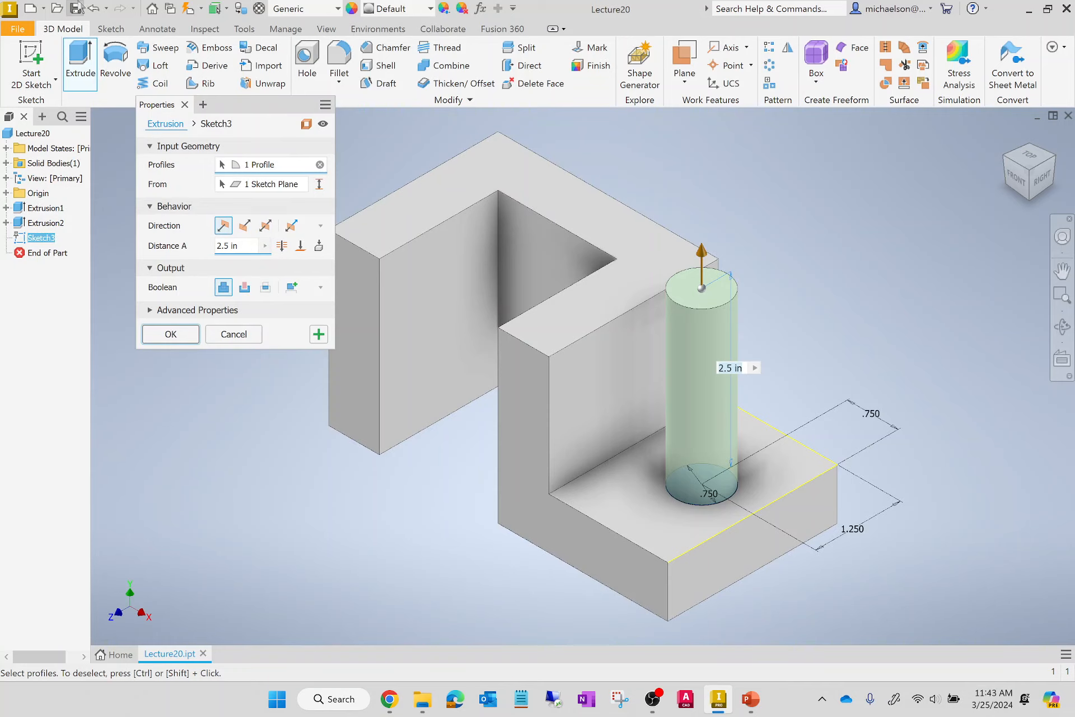
left_click(245, 225)
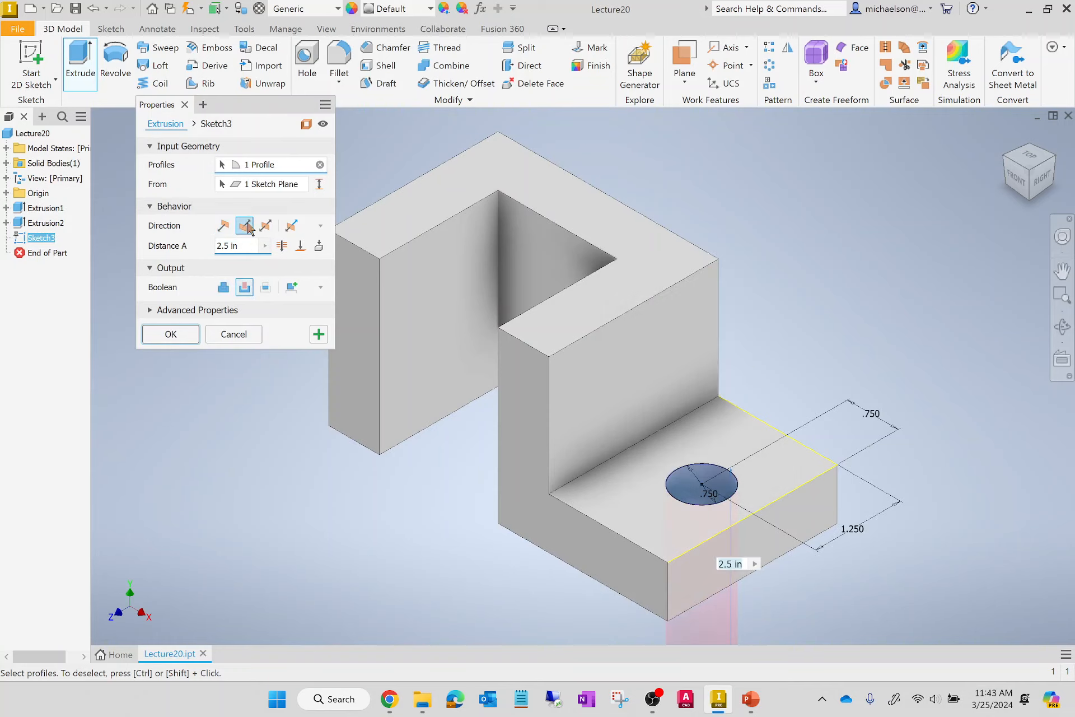
scroll(817, 298, "down", 5)
scroll(801, 286, "up", 3)
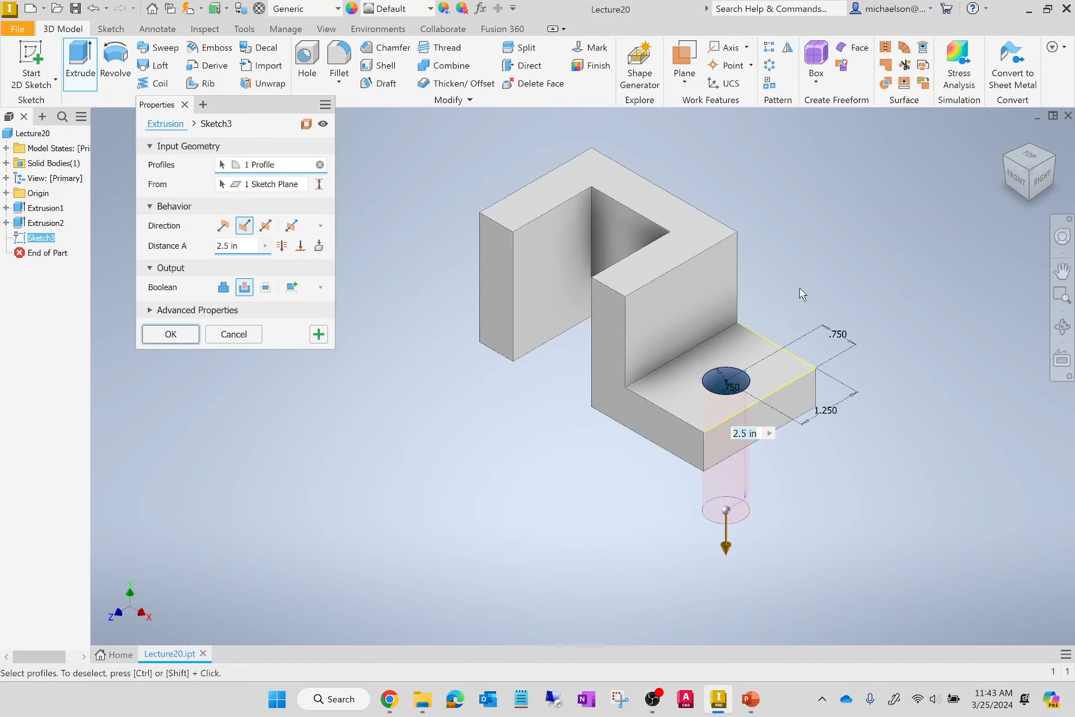
left_click(227, 231)
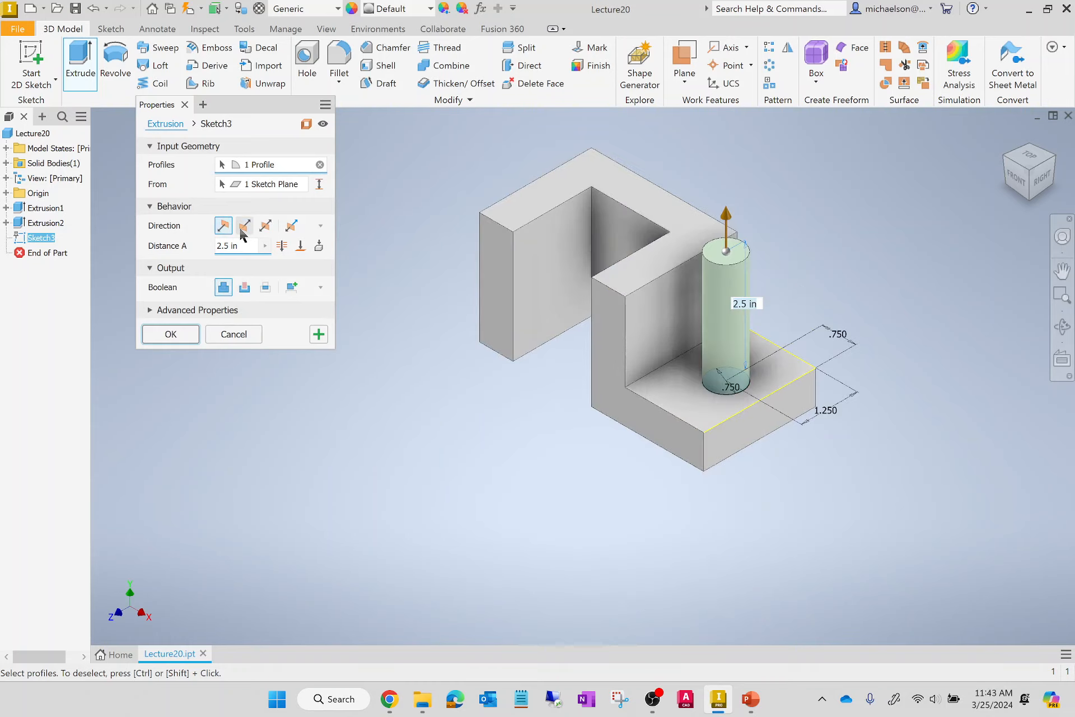
left_click(243, 228)
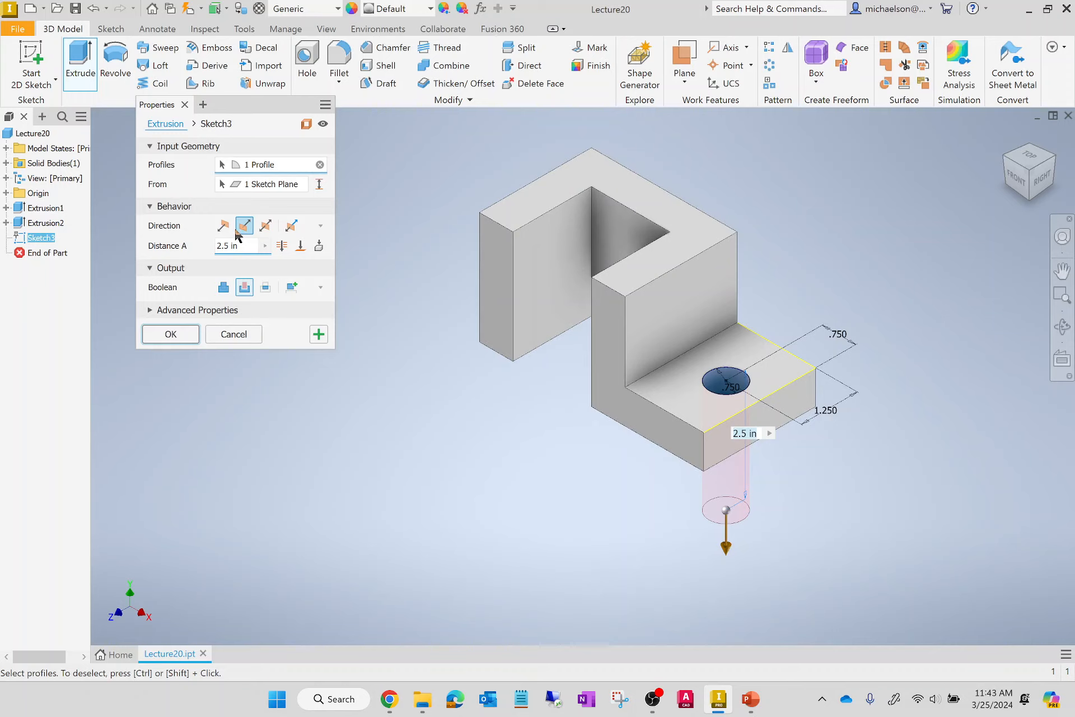
left_click(223, 227)
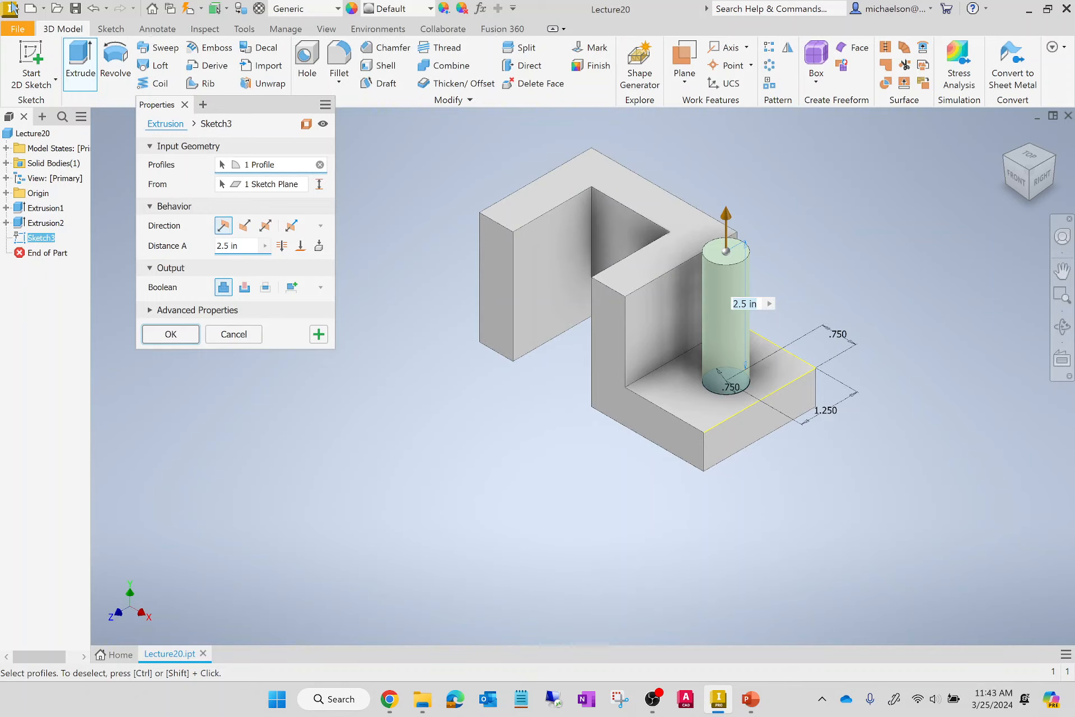
left_click(250, 231)
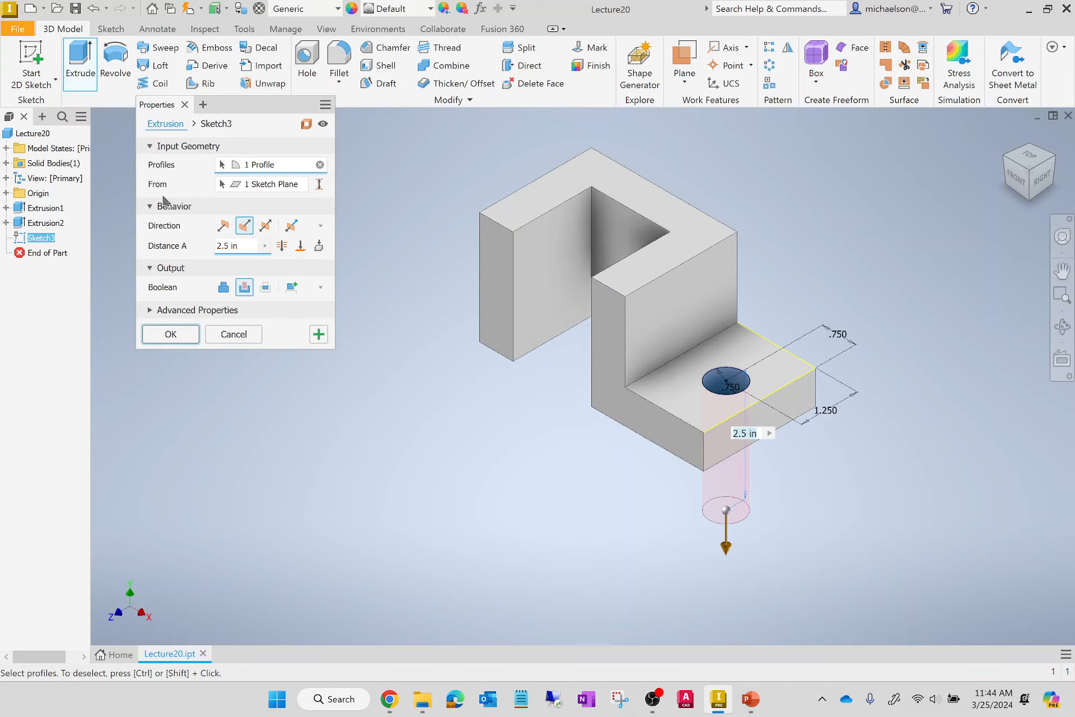
left_click(241, 246)
type("0.")
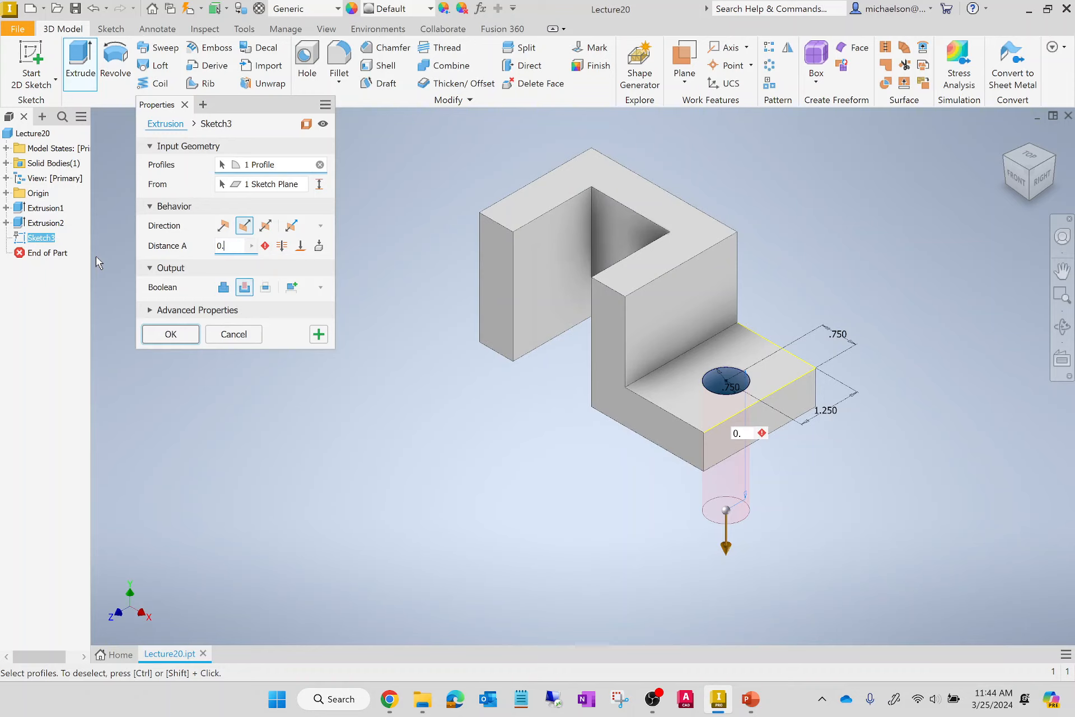
type("75")
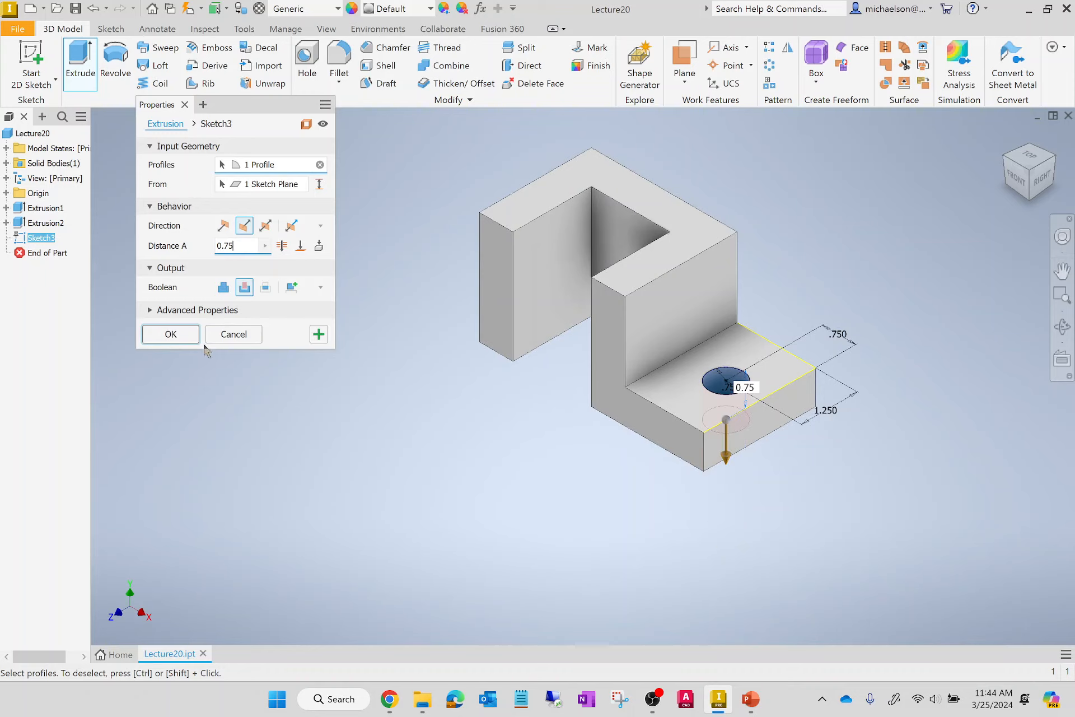
left_click(171, 334)
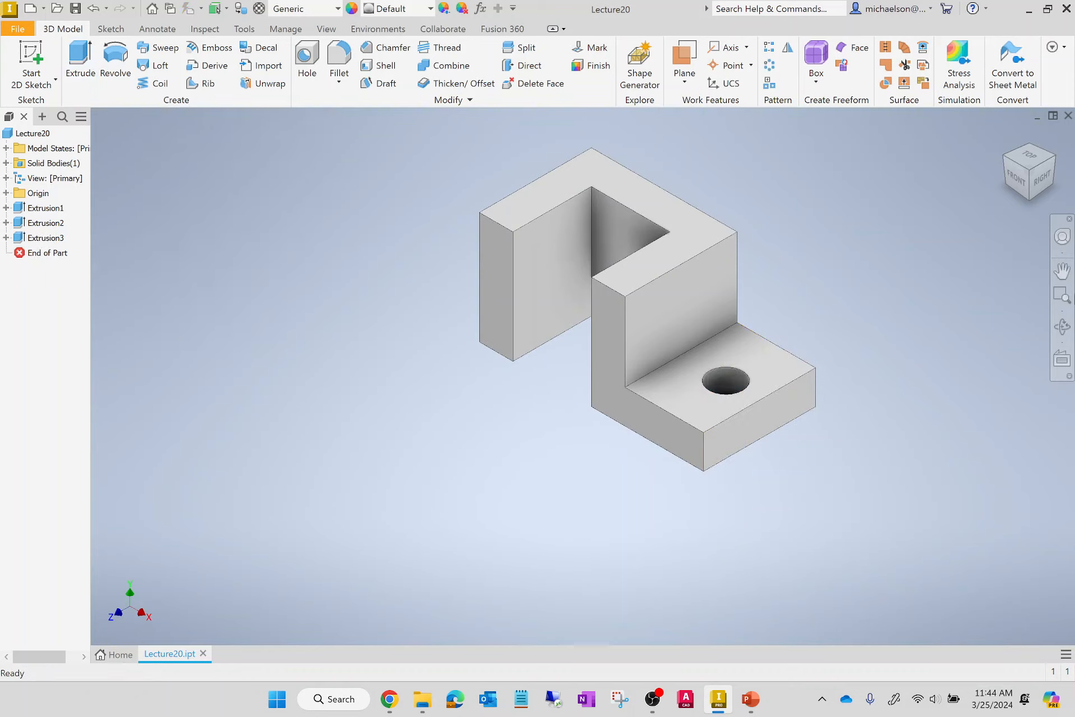
Sketch a closed triangle about 1.03 in wide and 0.86 in high at the upper front corner of the wall face above the low step.
mouse_move(1020, 170)
left_mouse_down()
mouse_move(1032, 236)
mouse_move(1030, 215)
left_mouse_up()
left_click(1029, 172)
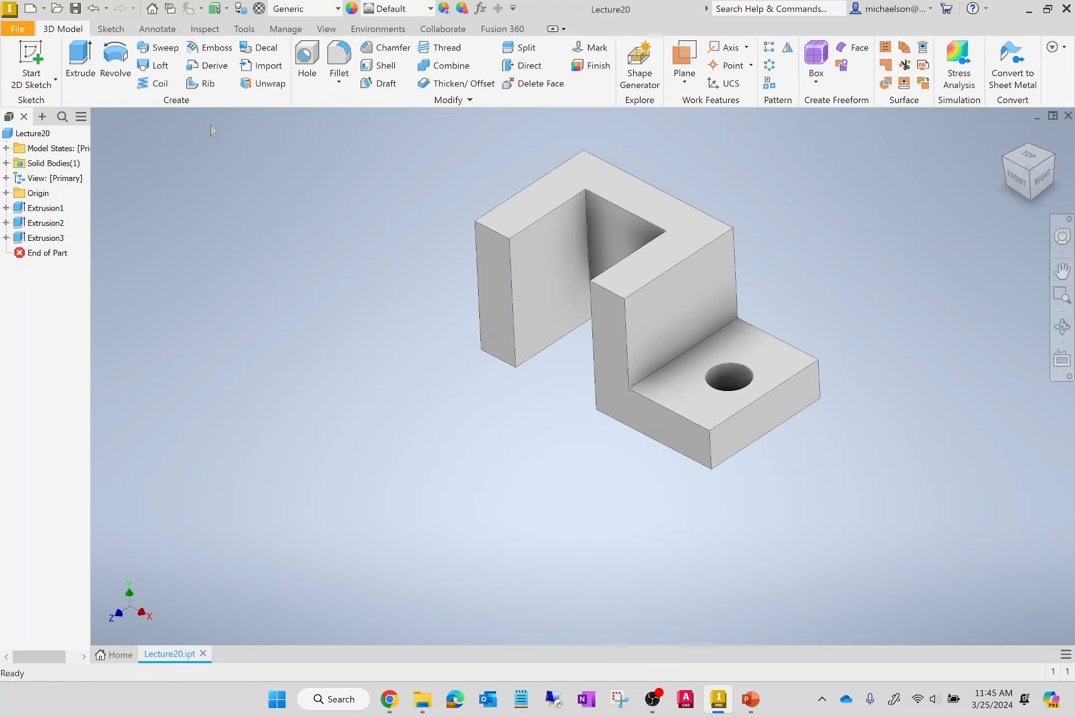
left_click(37, 62)
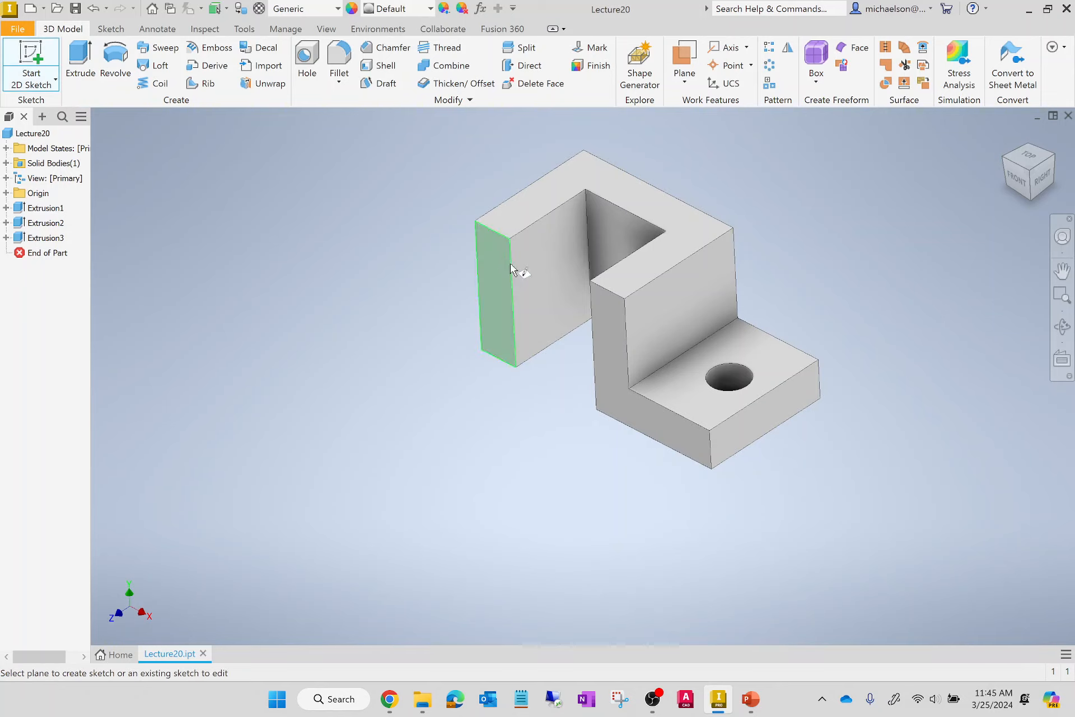
left_click(650, 327)
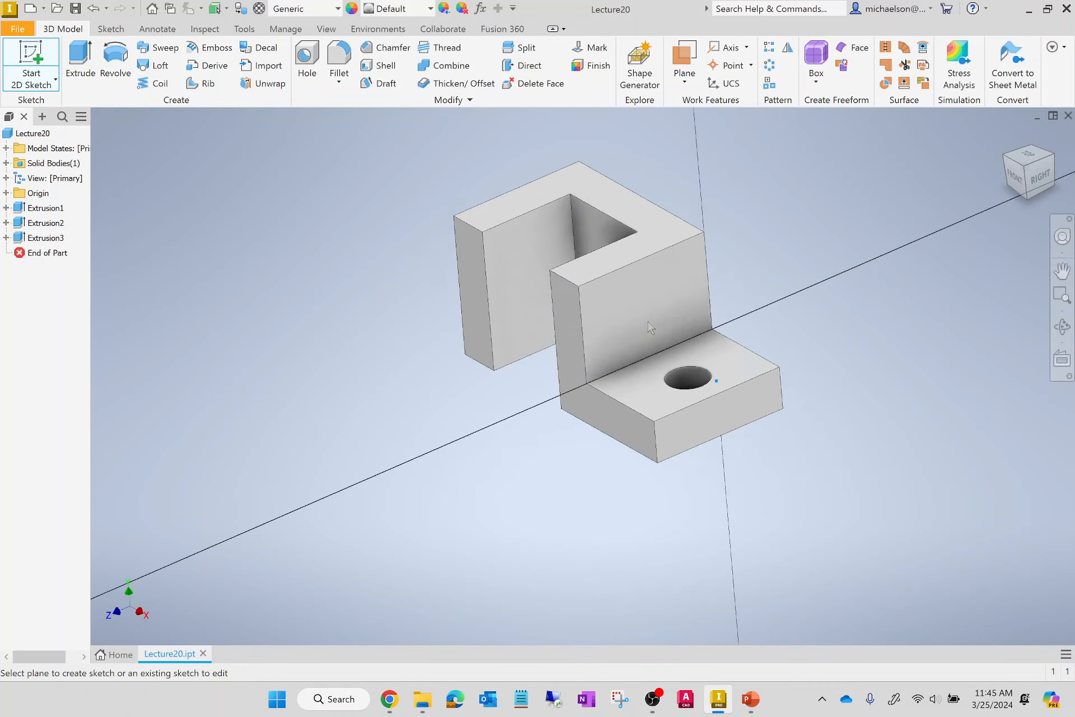
scroll(501, 353, "up", 5)
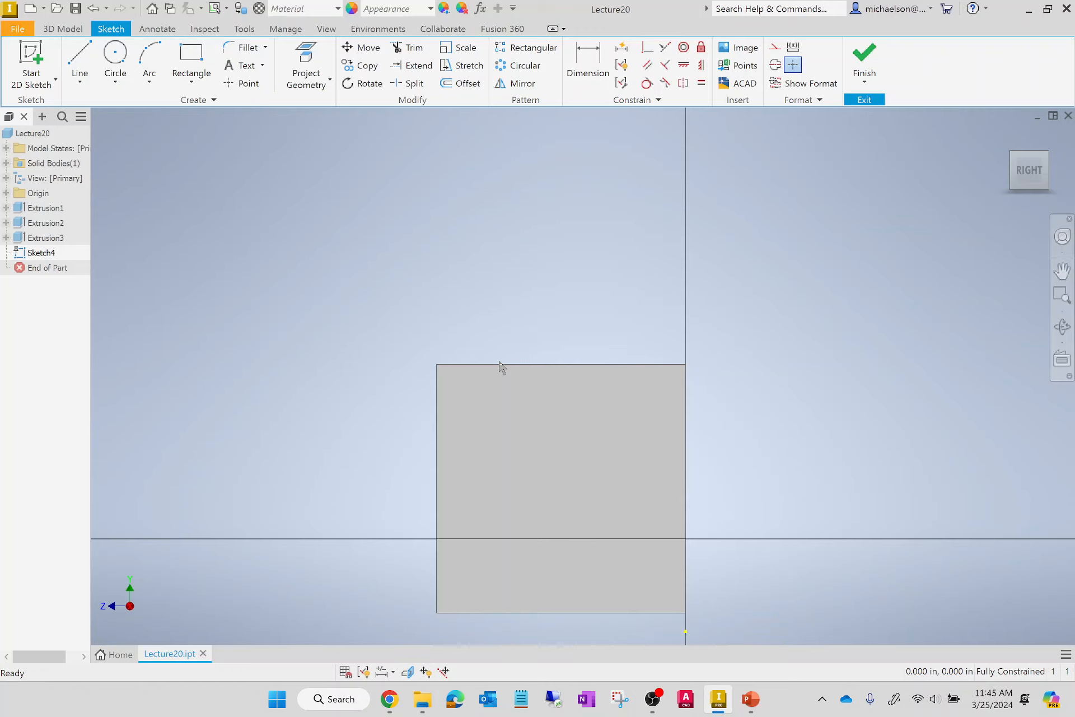
left_click(79, 63)
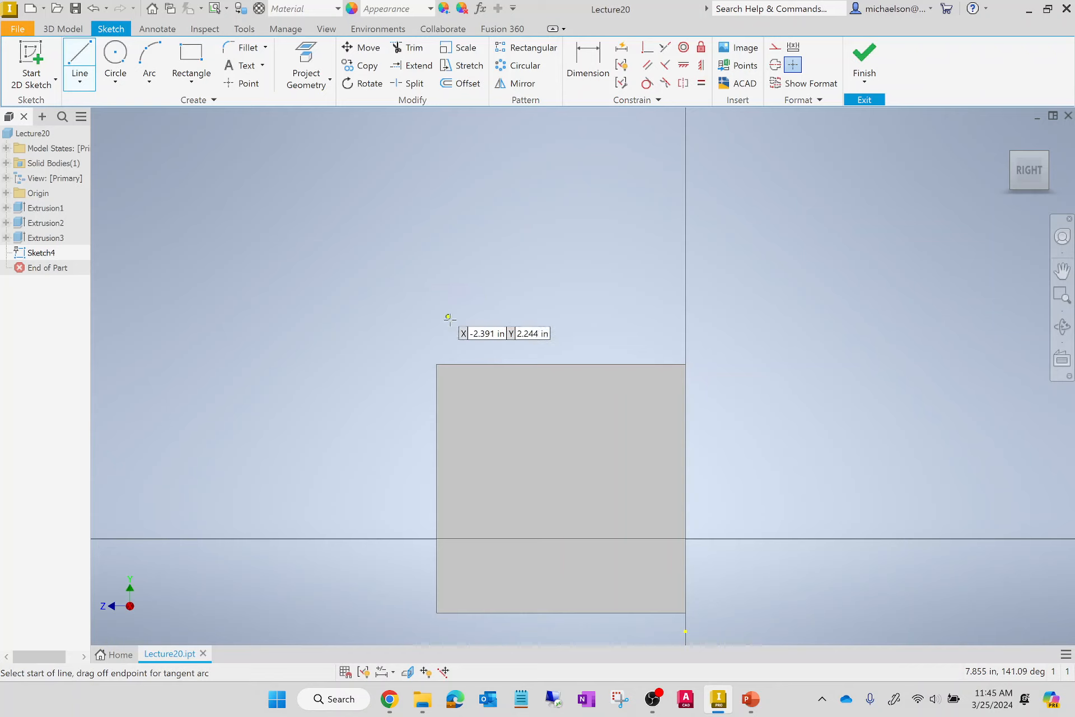
left_click(437, 364)
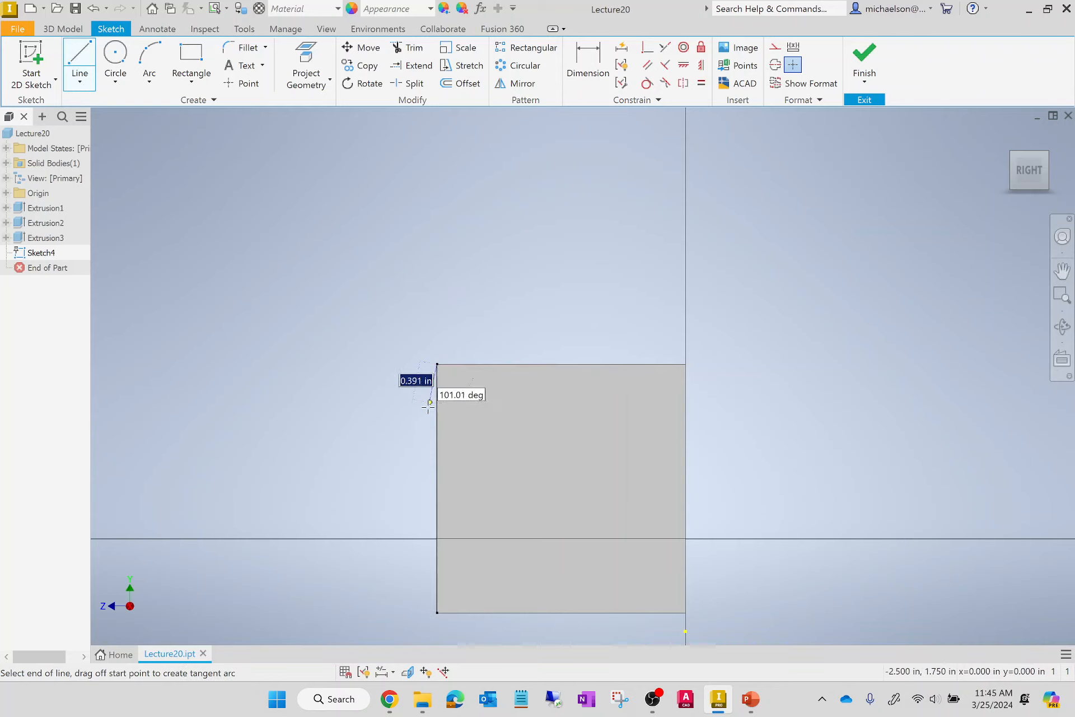
left_click(436, 451)
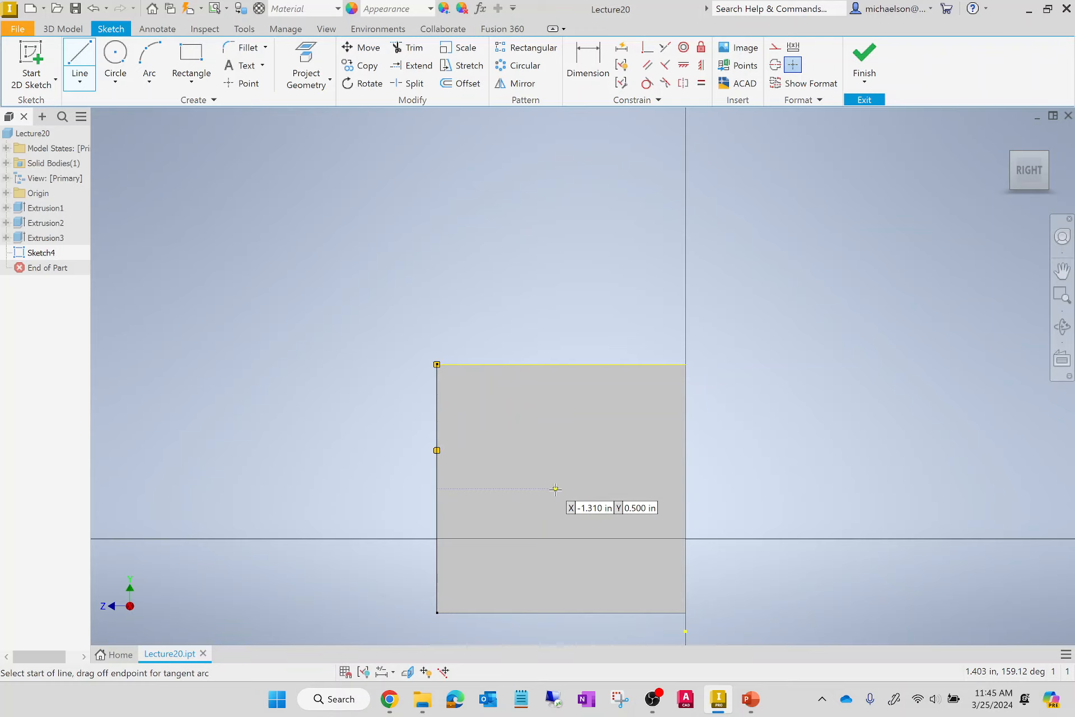
left_click(437, 450)
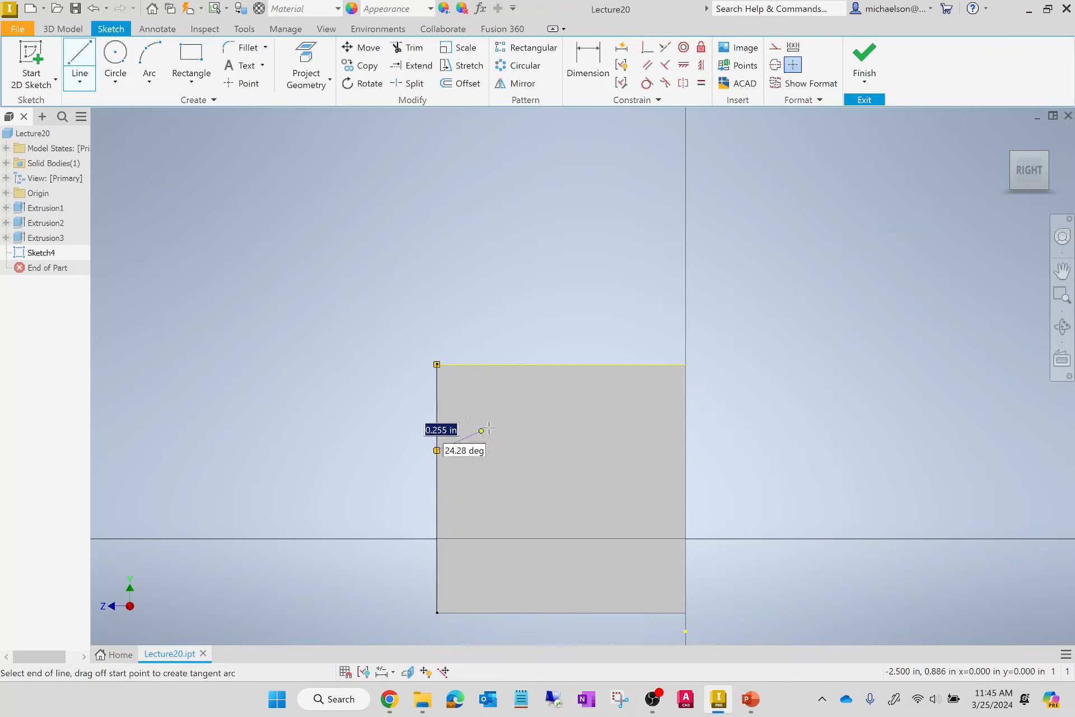
left_click(539, 365)
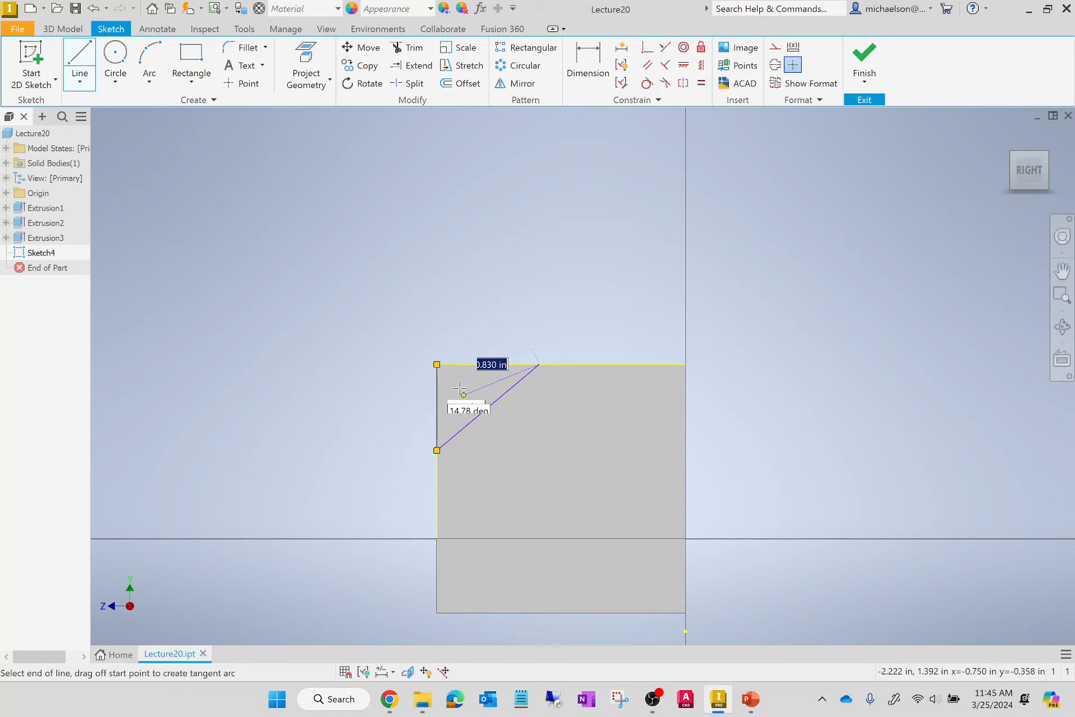
left_click(436, 364)
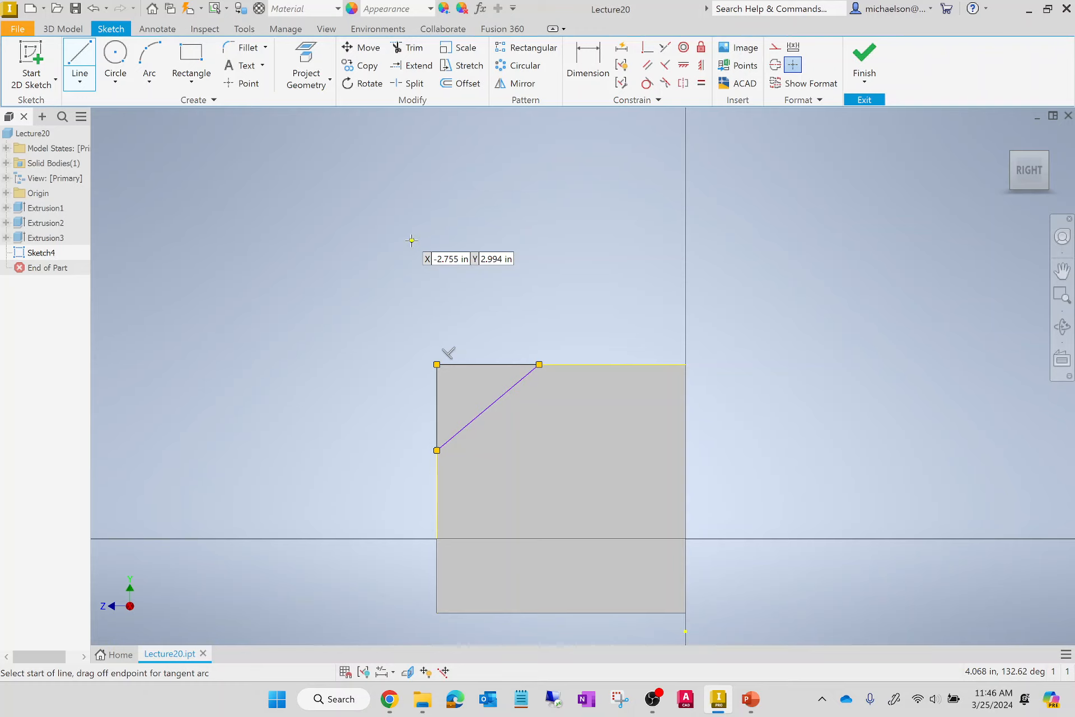
left_click(588, 63)
left_click(498, 365)
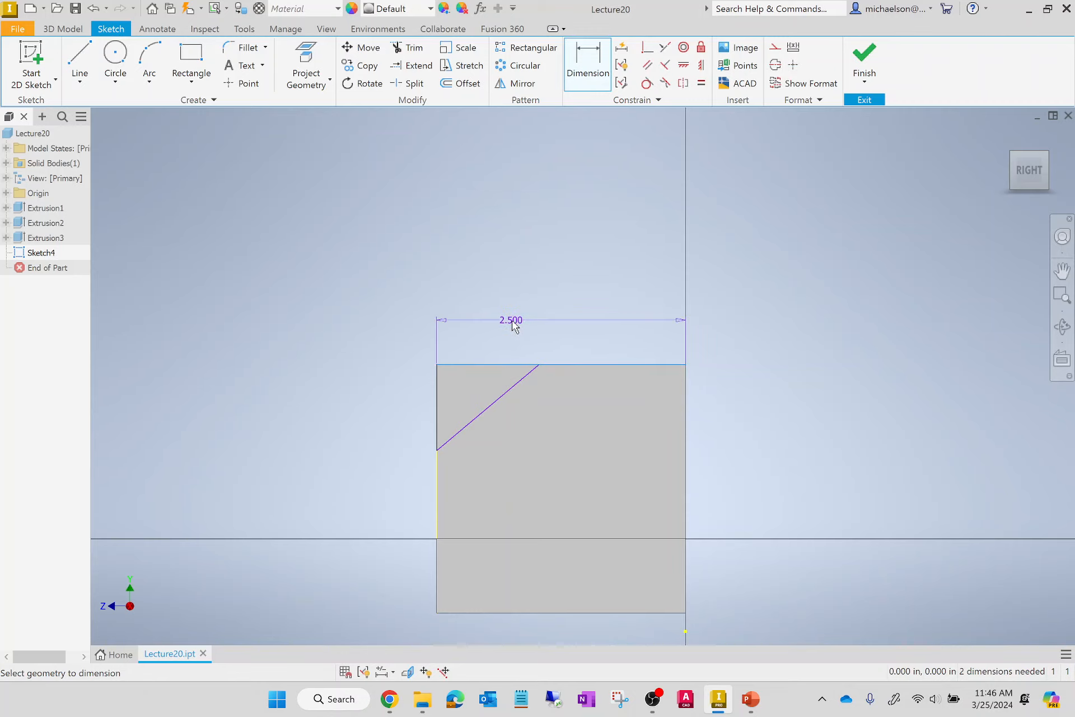
key("Escape")
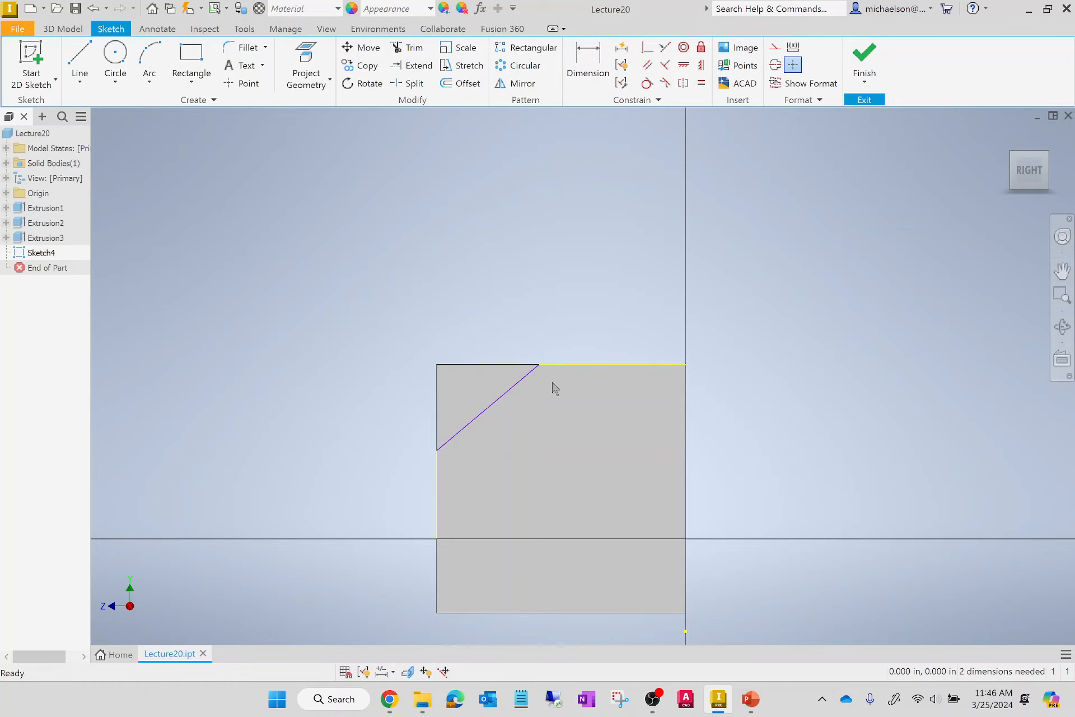
left_click(437, 365)
left_click(536, 369)
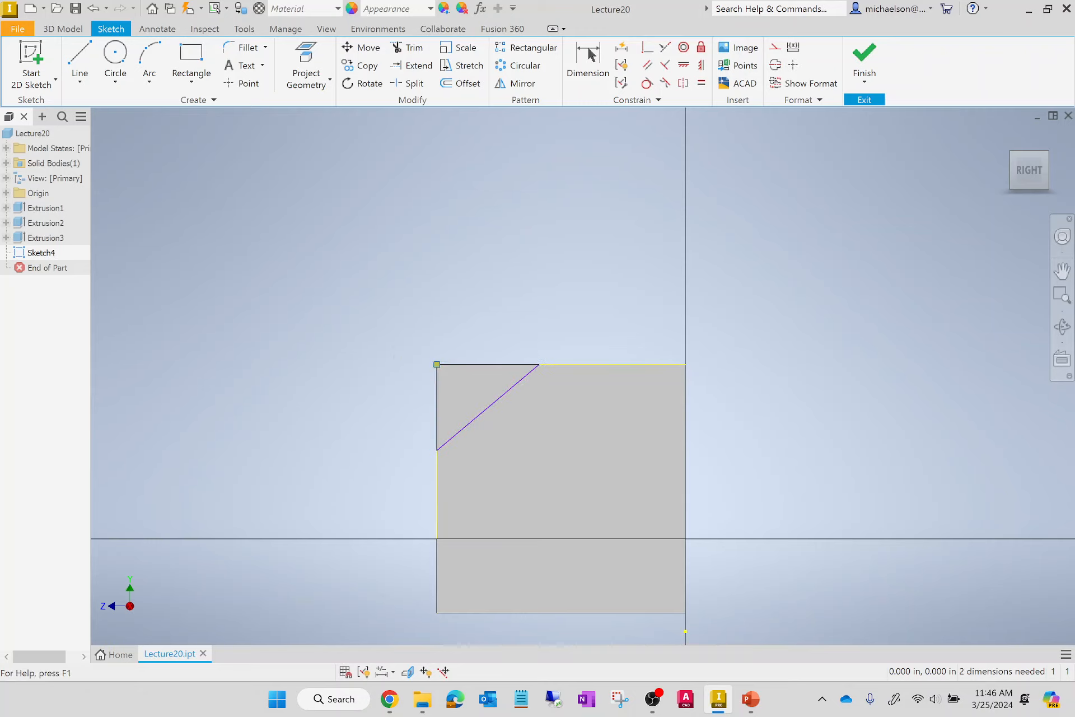
Dimension the triangle's horizontal top side at 1 in between its two end points.
left_click(588, 61)
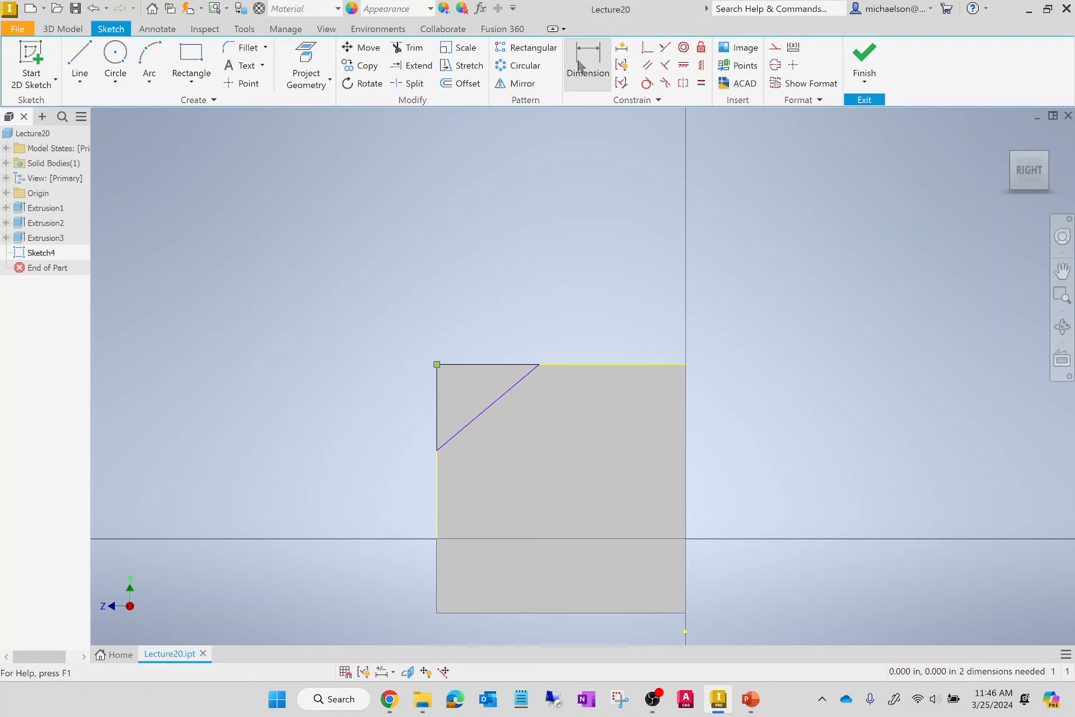
left_click(438, 364)
left_click(538, 365)
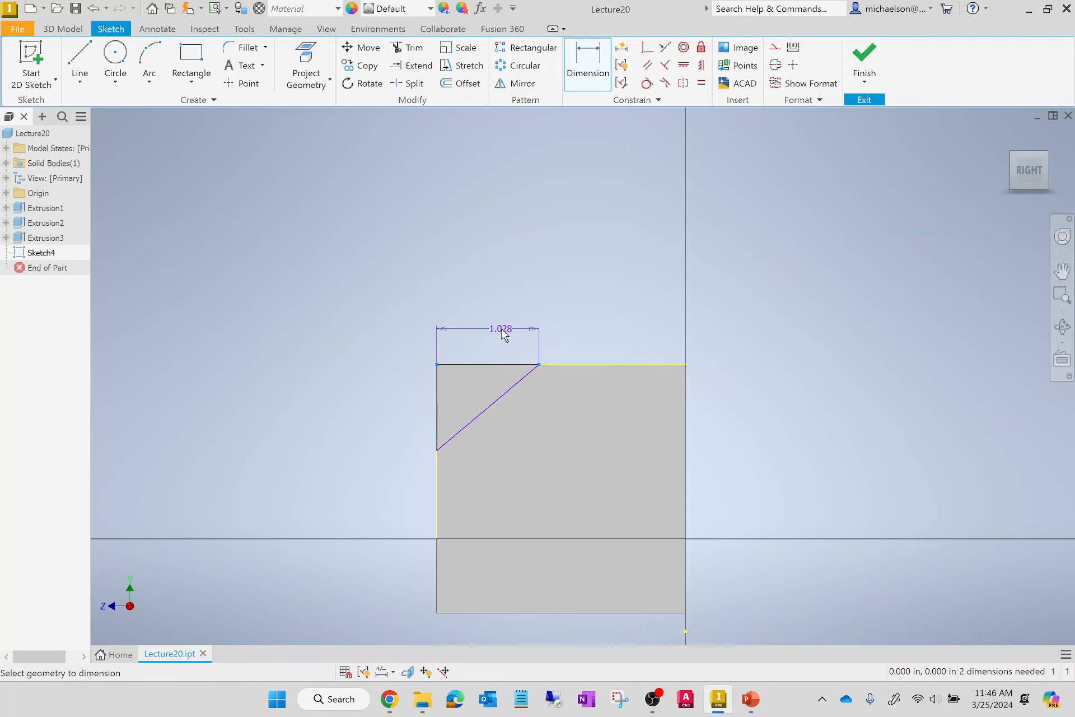
left_click(508, 331)
type("1")
key("Return")
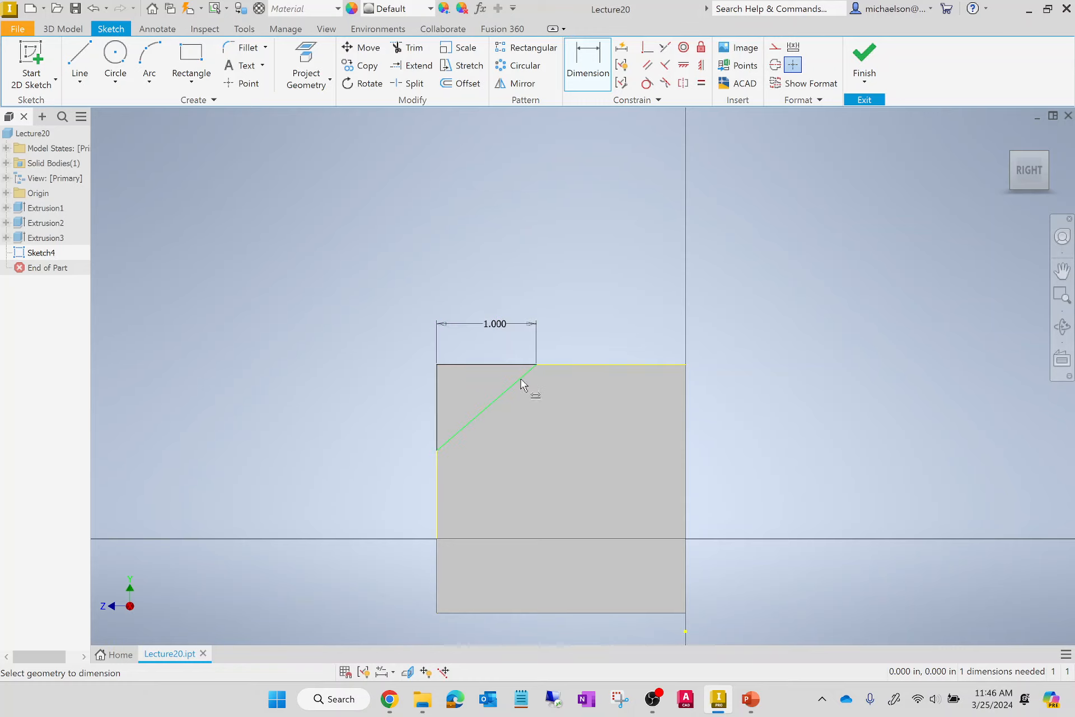
Dimension the angle between the wall's top edge and the triangle's sloped side at 45 degrees and finish the sketch.
left_click(568, 365)
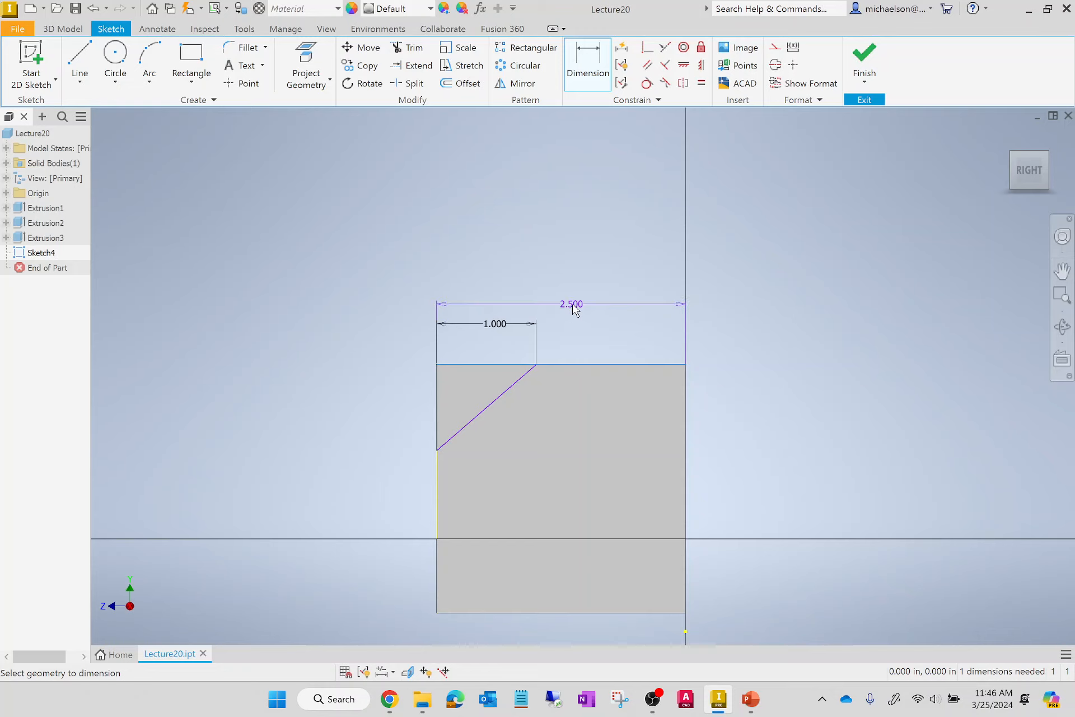
key("Escape")
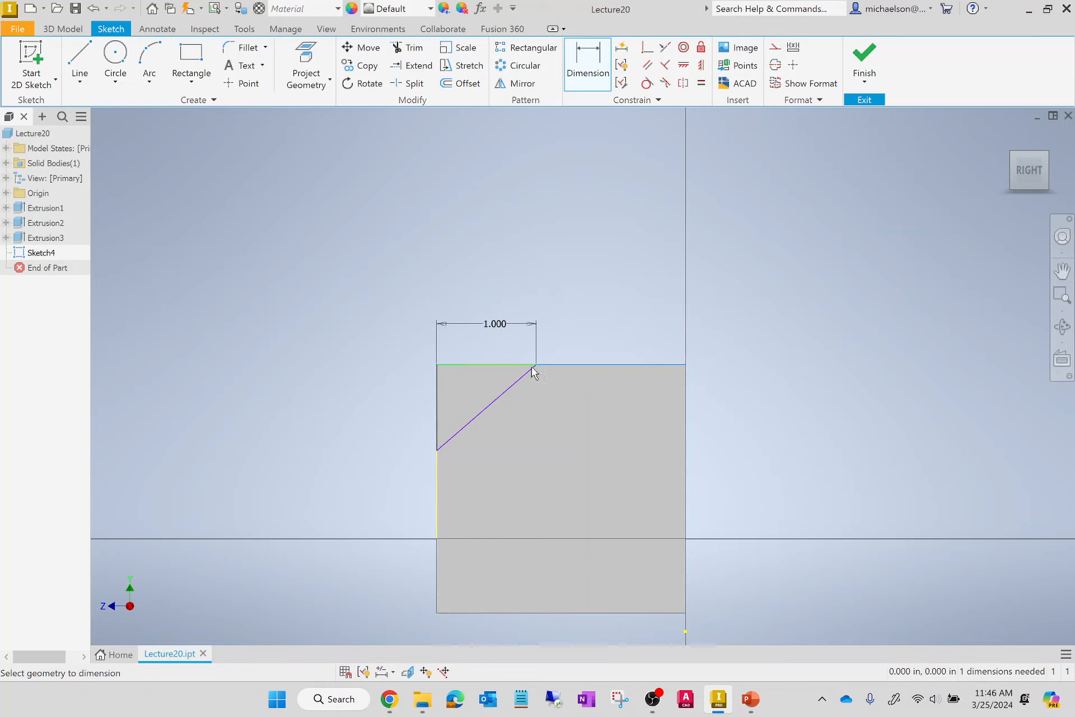
left_click(547, 365)
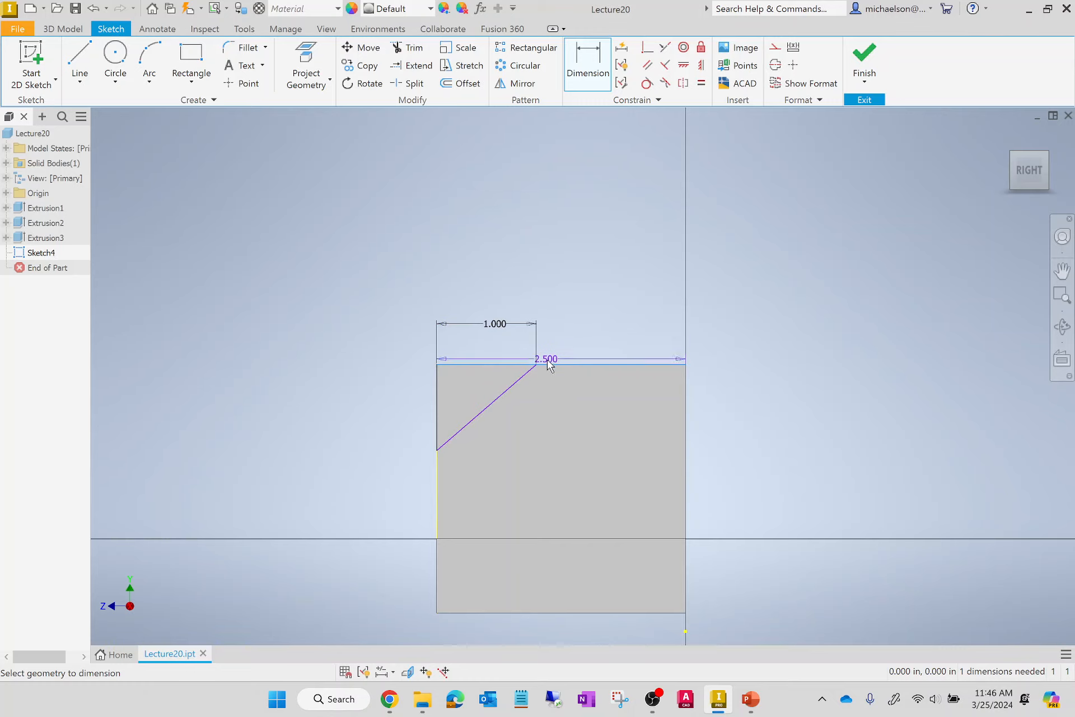
key("Escape")
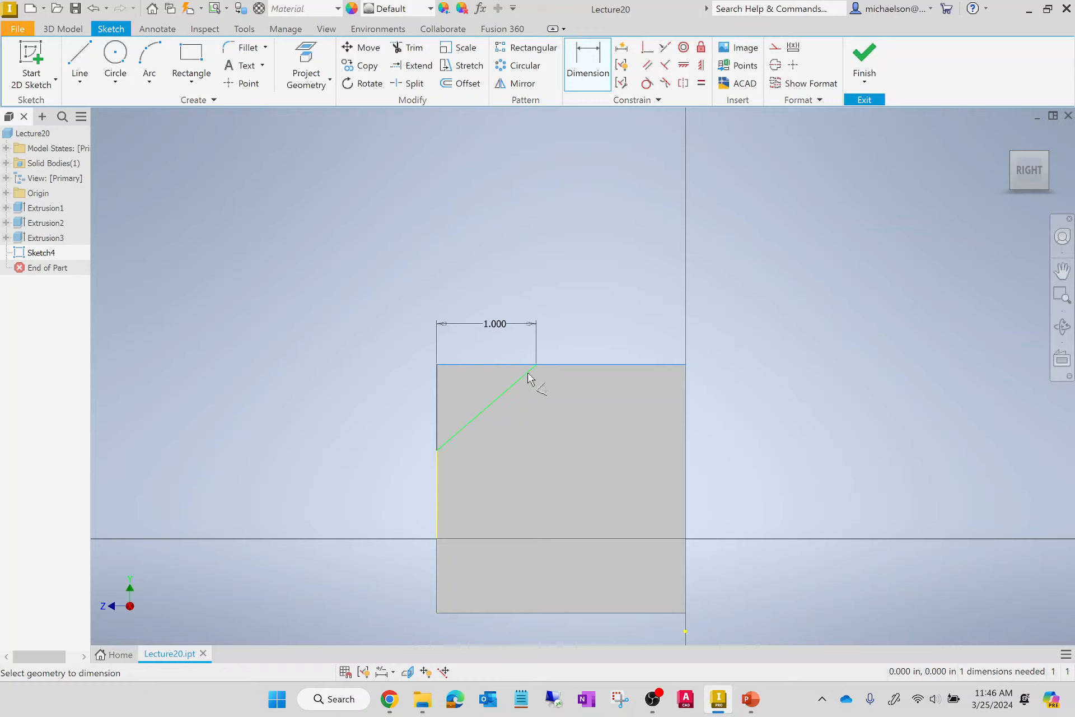
left_click(530, 377)
left_click(470, 392)
type("45")
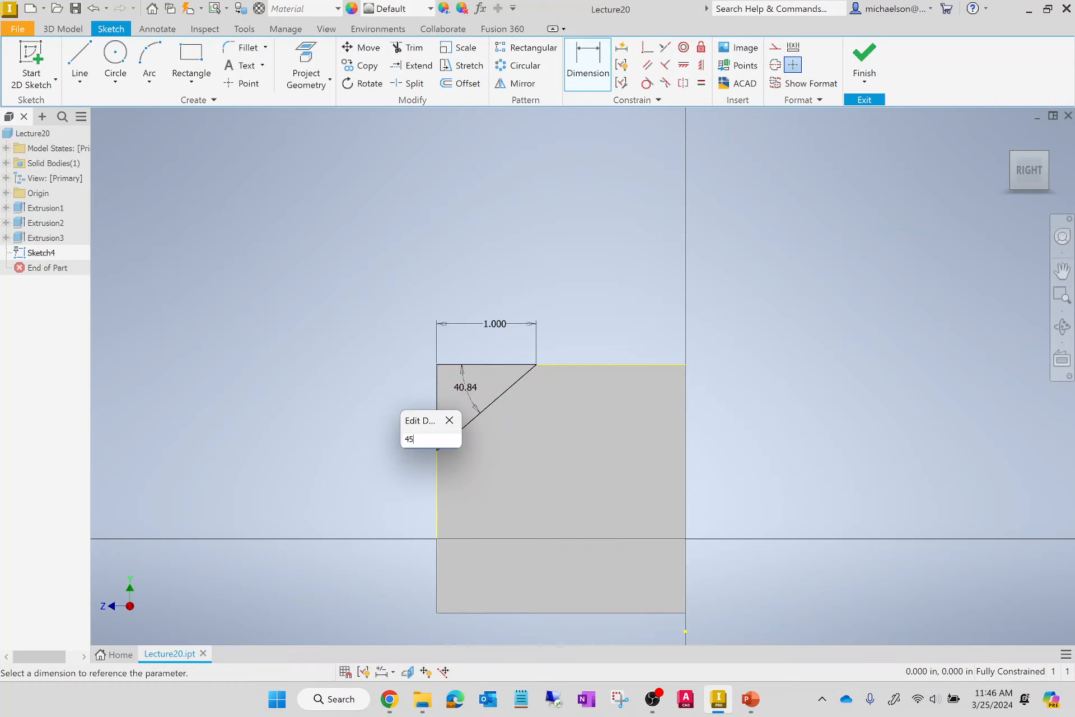
key("Return")
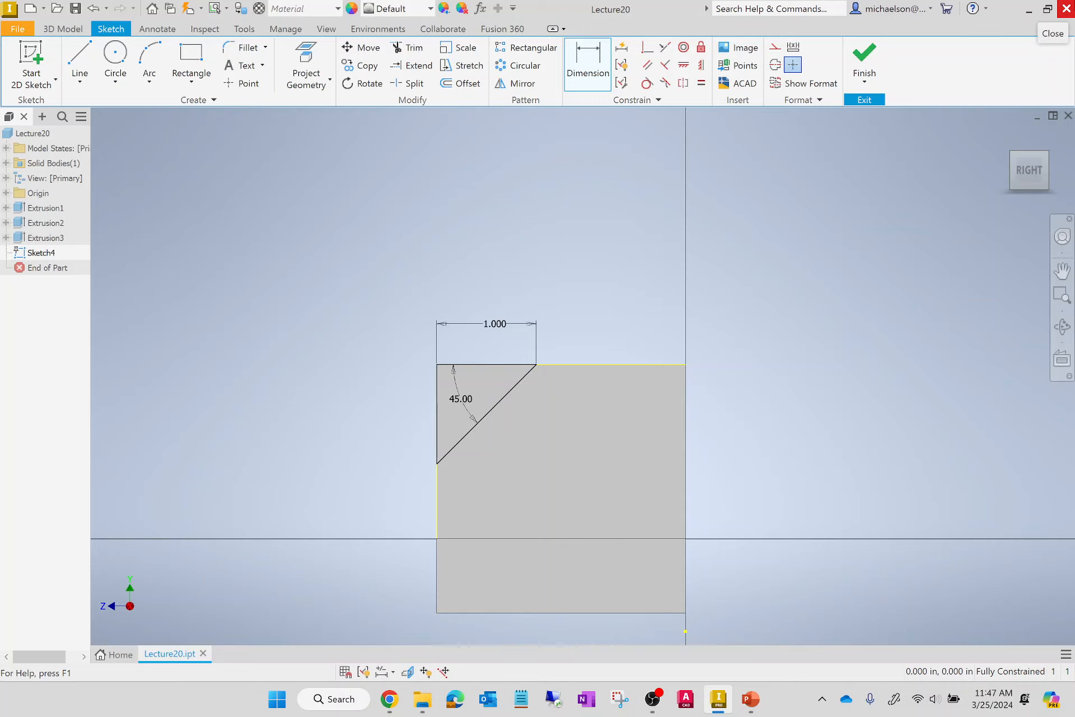
left_click(855, 56)
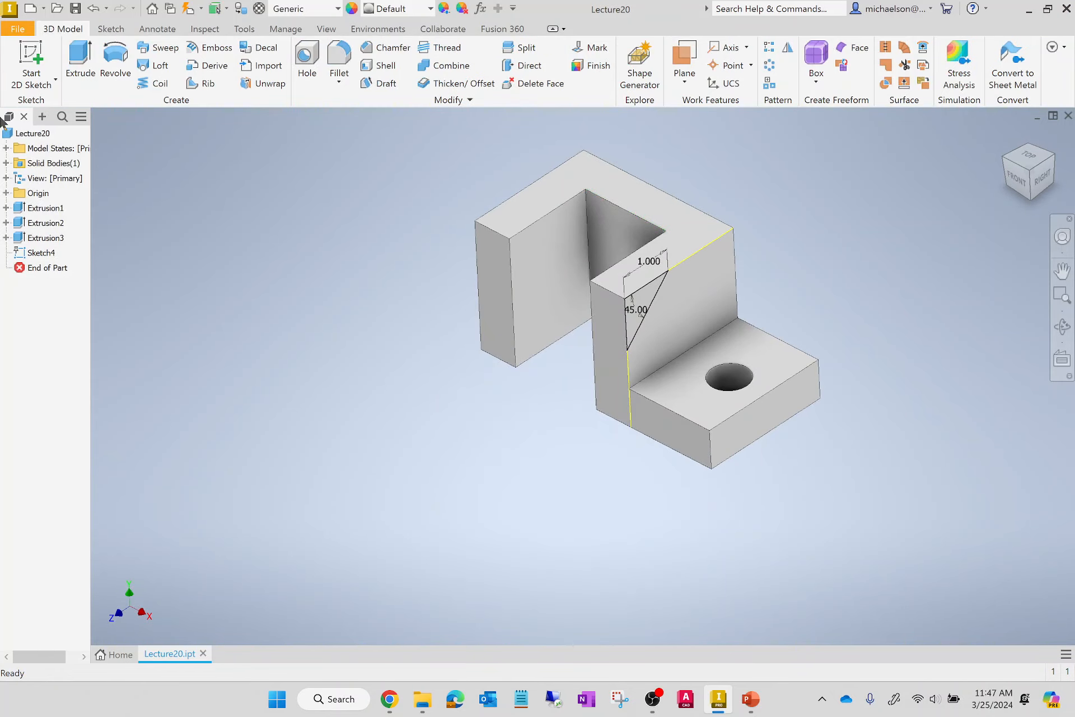
Set up an extrusion of the triangle as a cut, with its direction flipped into the wall.
left_click(78, 56)
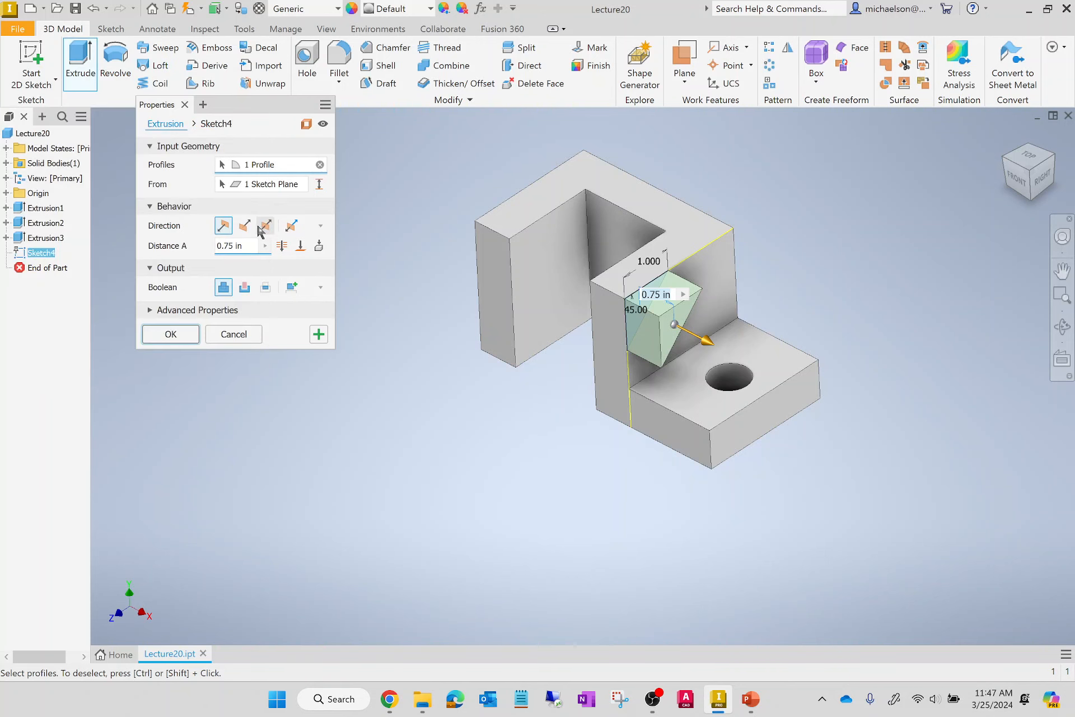
left_click(249, 230)
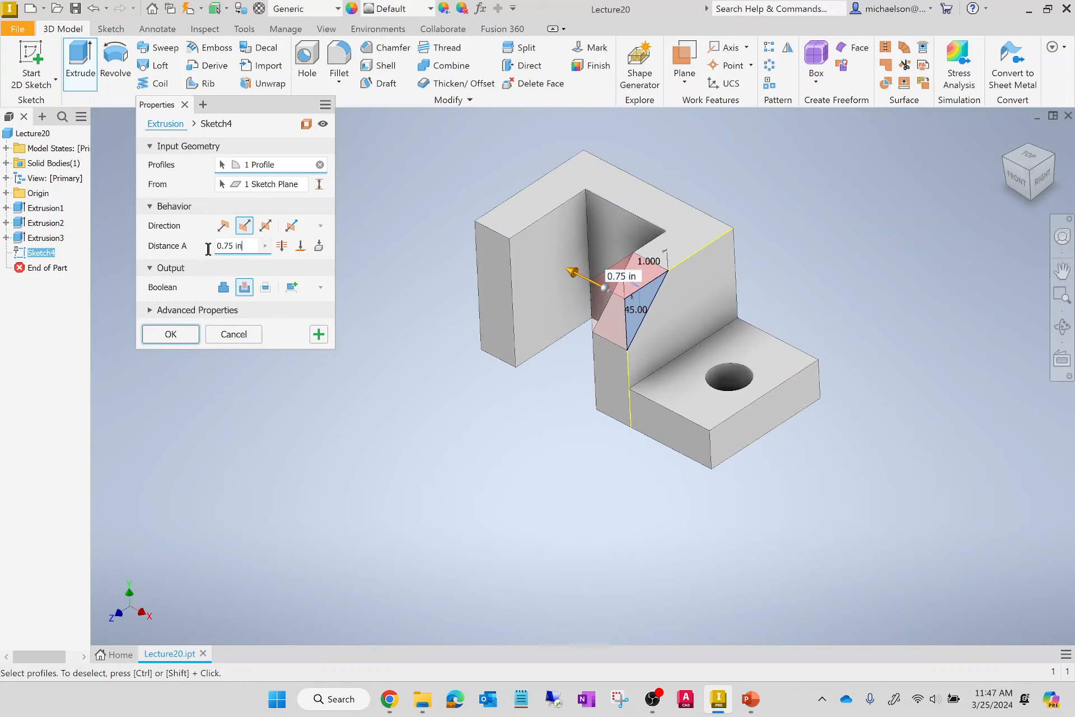
Try cut distances of 2 in and 3 in and check the preview across both arms of the part.
type("2")
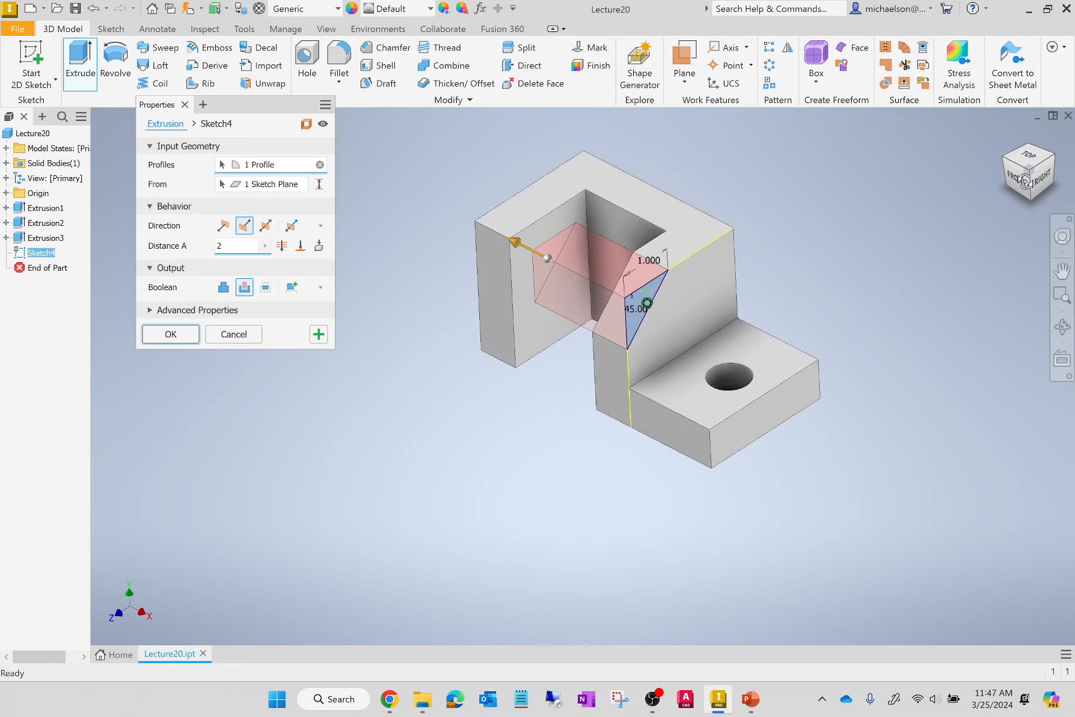
mouse_move(1029, 191)
left_mouse_down()
mouse_move(1057, 172)
mouse_move(1044, 209)
left_mouse_up()
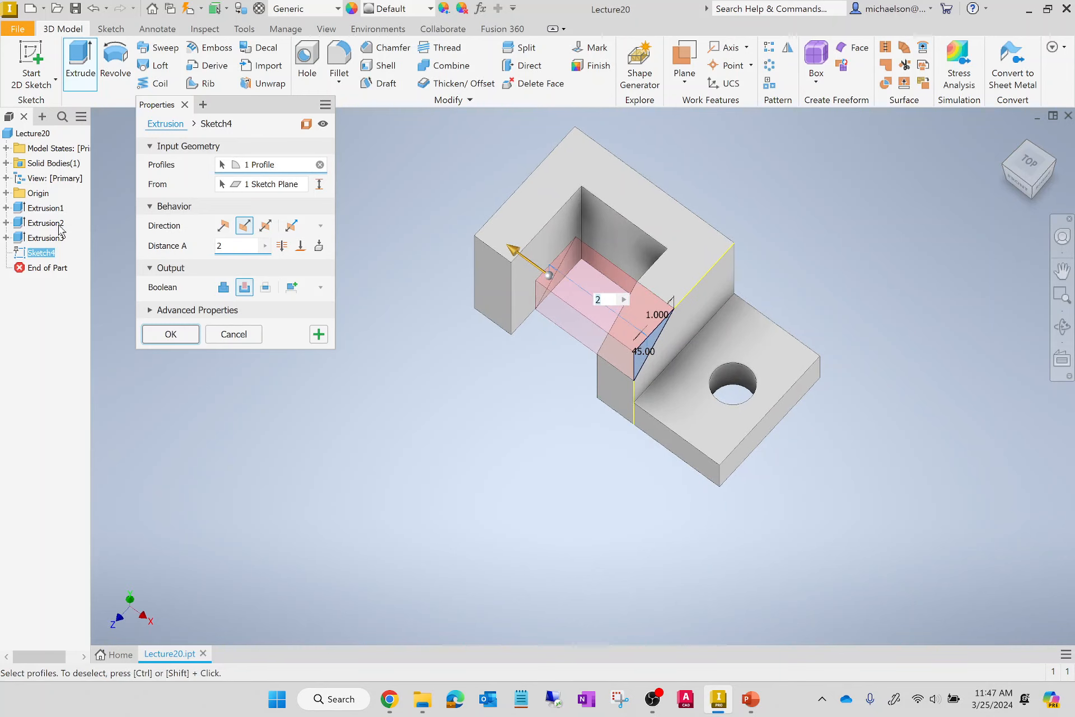
left_click_drag(232, 247, 141, 246)
type("3")
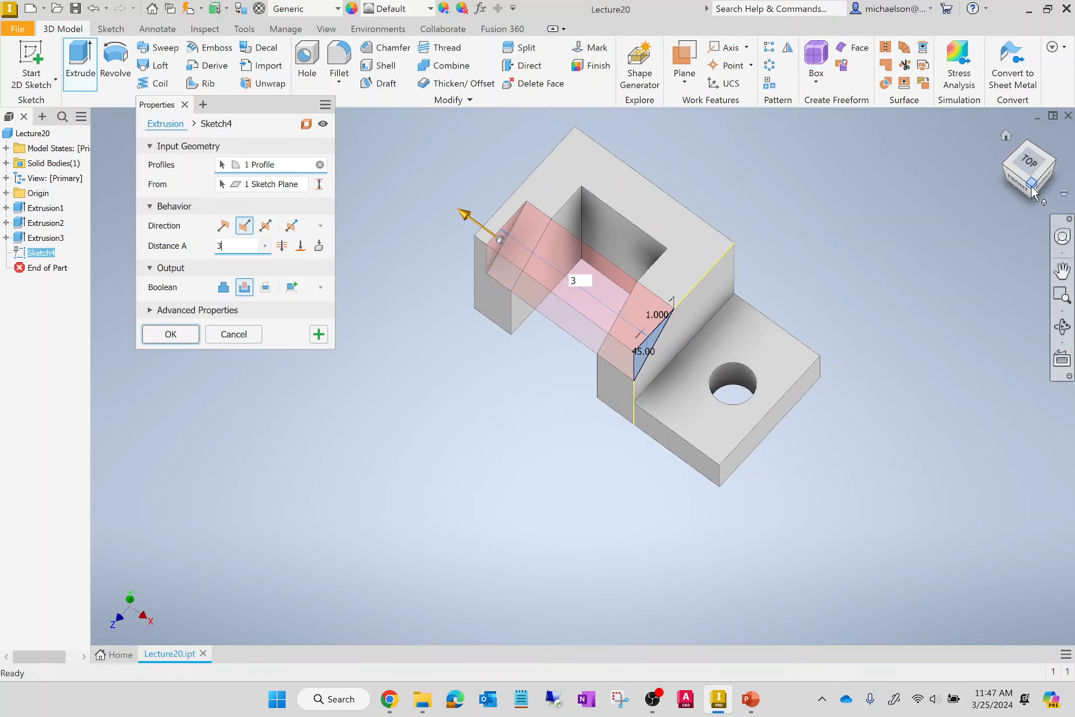
left_click_drag(1033, 185, 1048, 150)
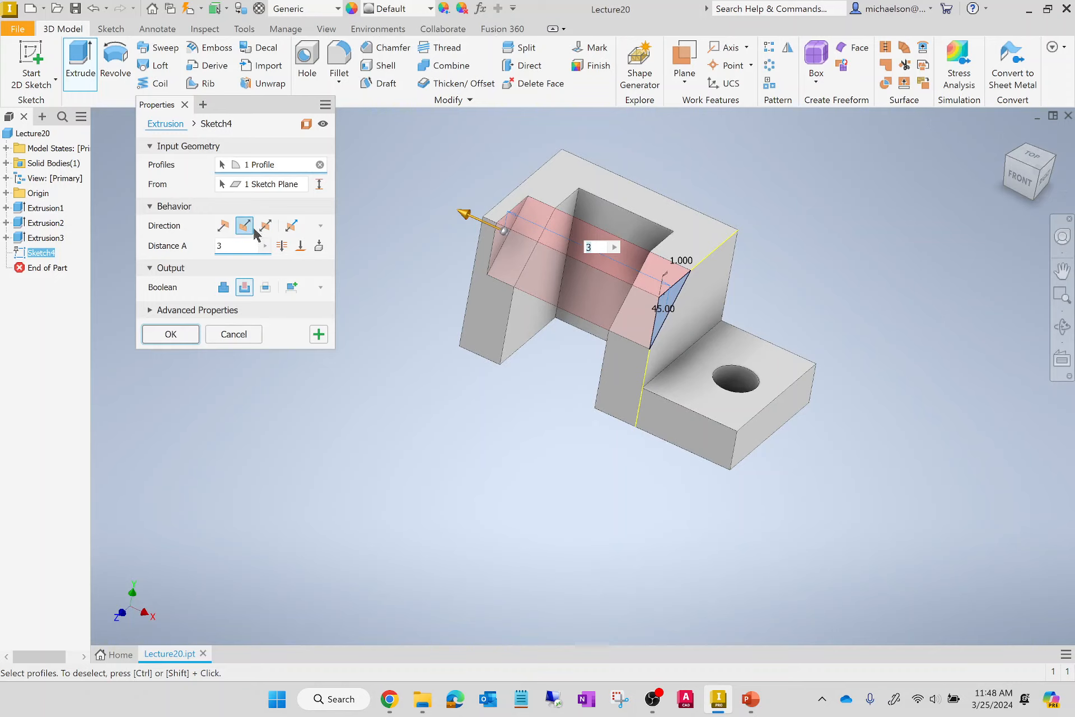
Set the triangular cut's distance to 0.75 in and complete the extrusion to bevel the wall's corner.
left_click_drag(234, 245, 95, 254)
type("0.")
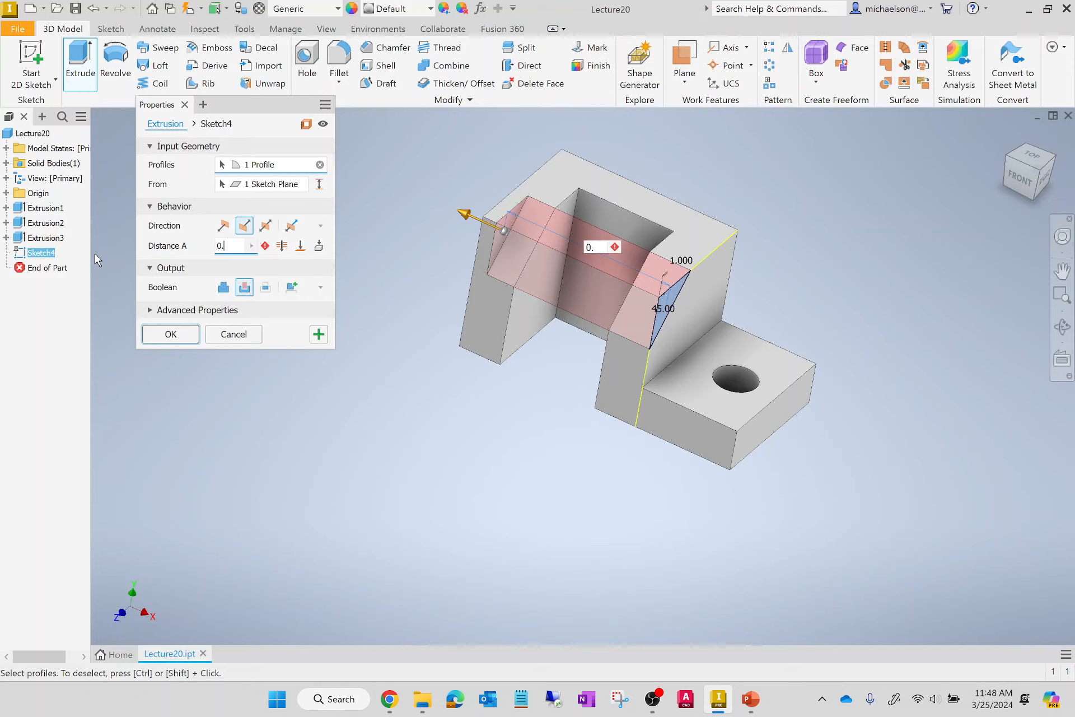
type("75")
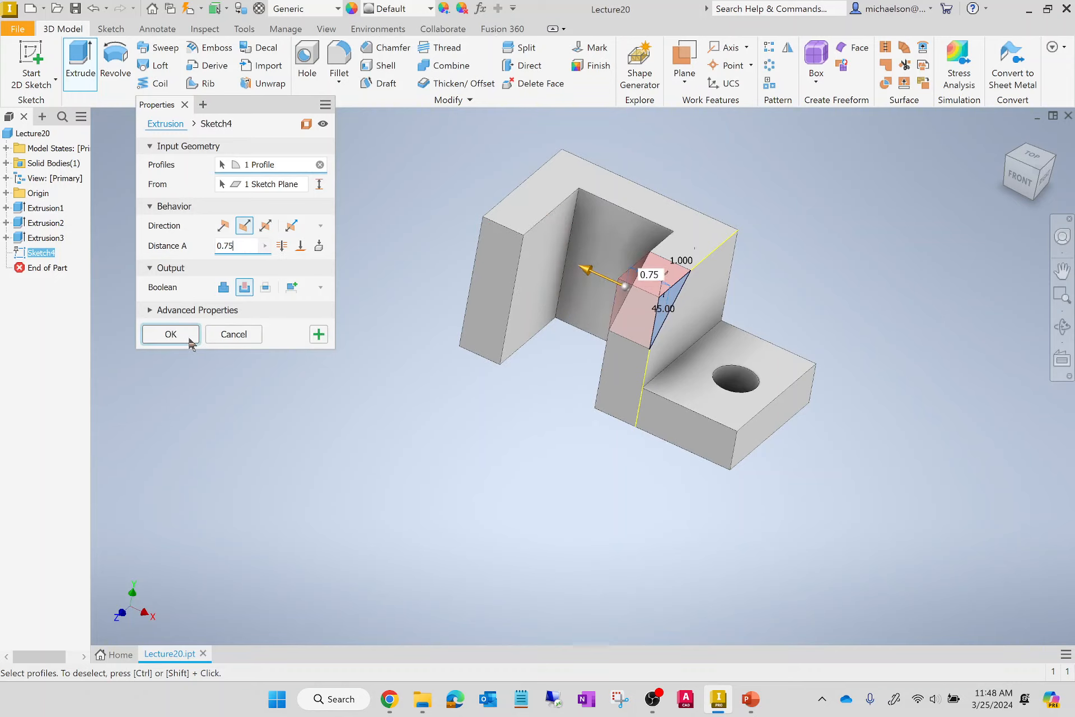
left_click(171, 334)
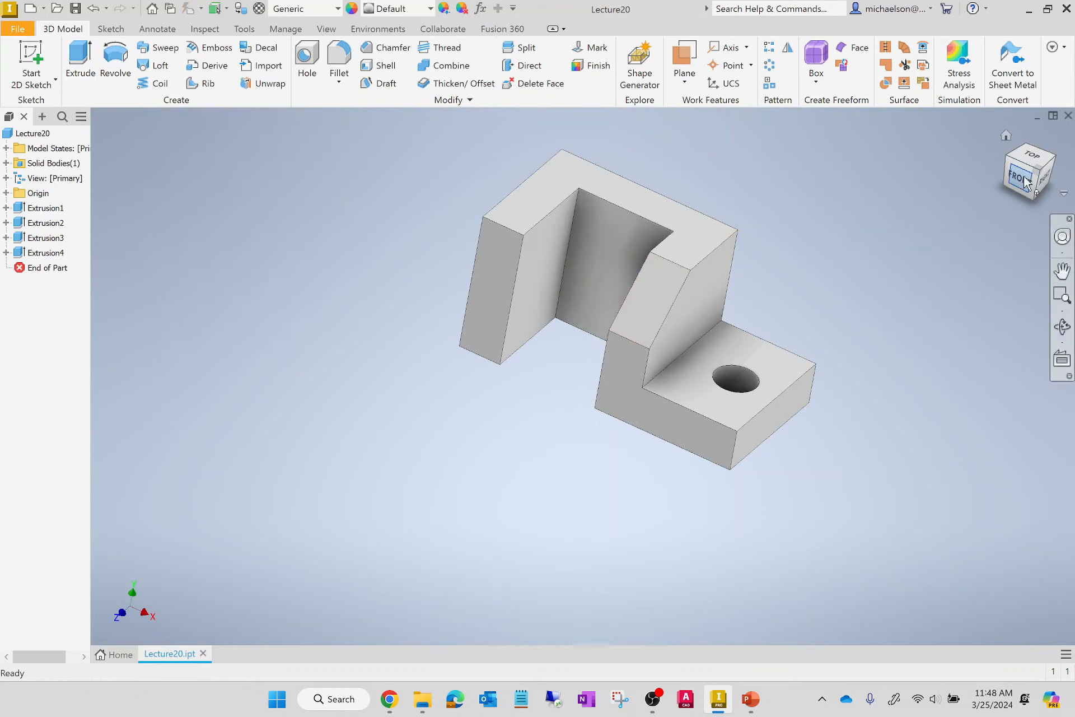
left_click(1007, 139)
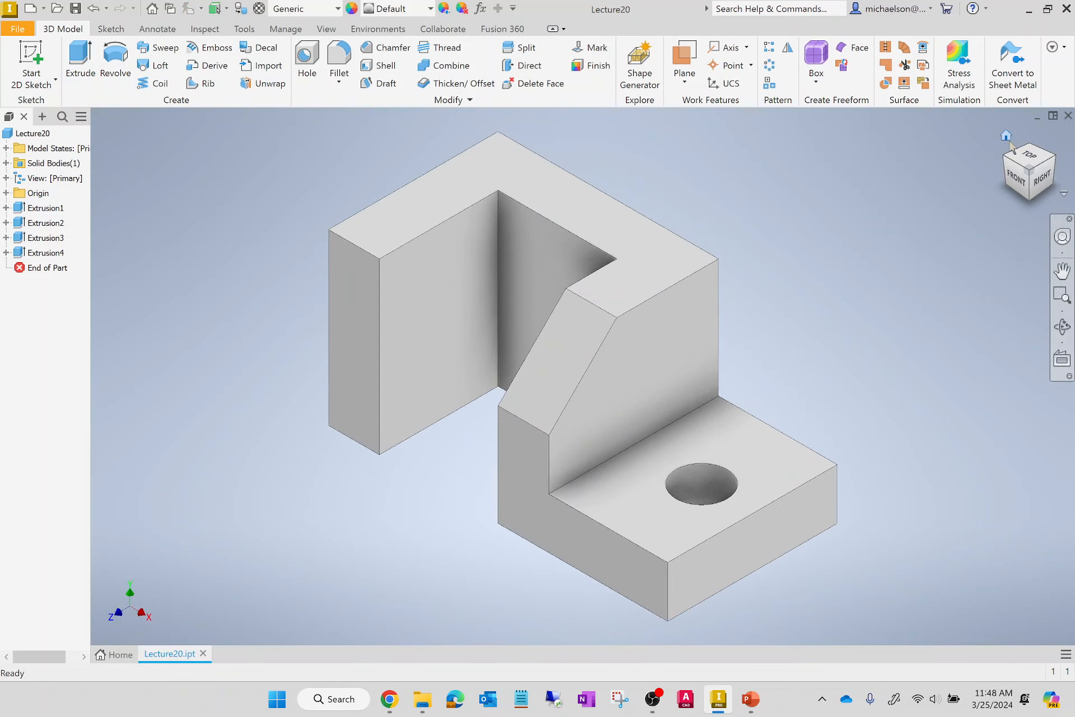